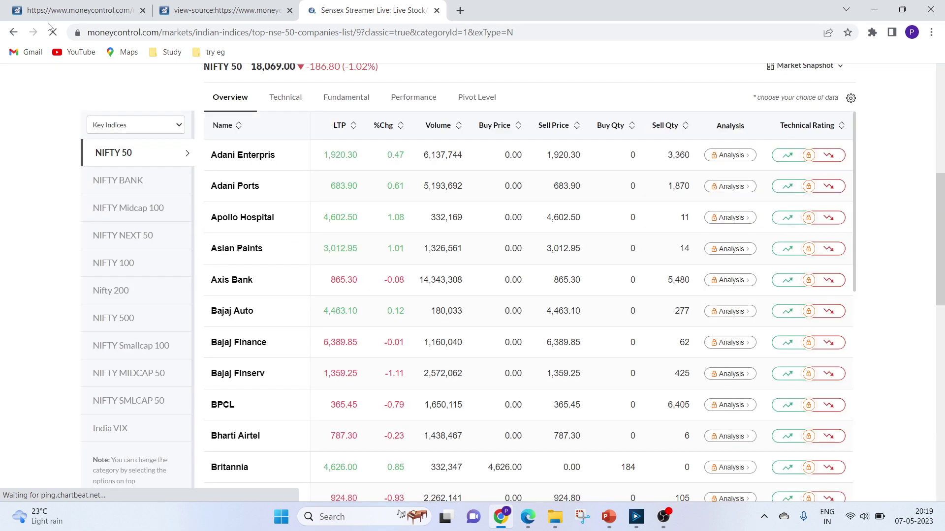
# Inspect the NIFTY 50 page's network activity and reload the page to capture its Fetch/XHR requests.
pyautogui.scroll(4, 295, 246)
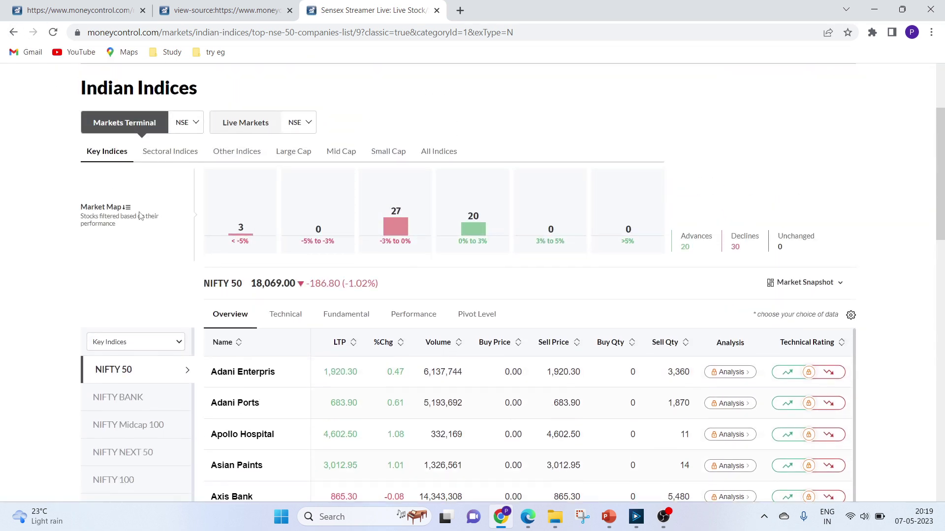
pyautogui.rightClick(110, 289)
pyautogui.click(149, 278)
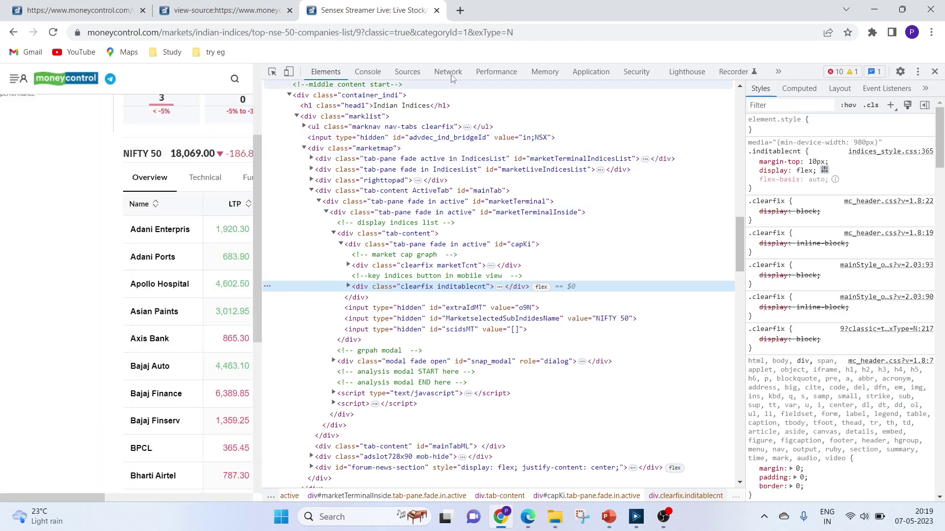
pyautogui.click(449, 74)
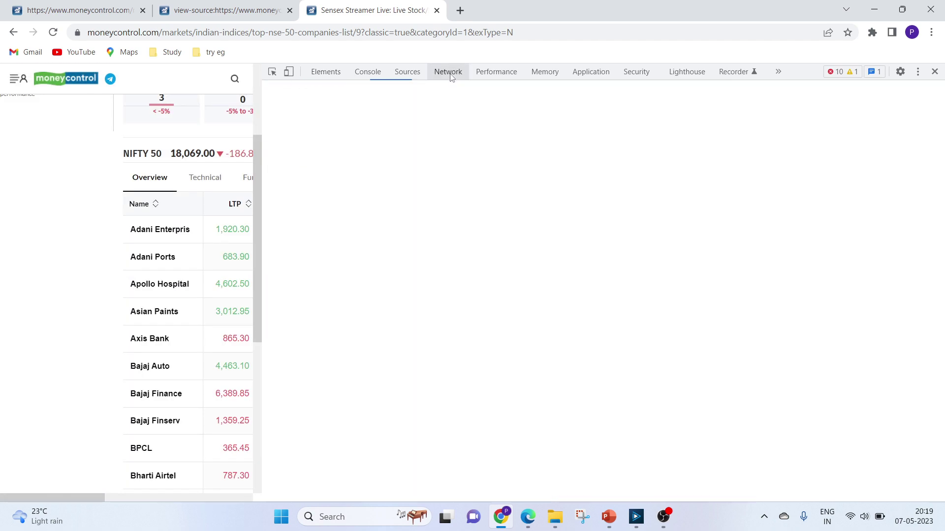
pyautogui.click(53, 32)
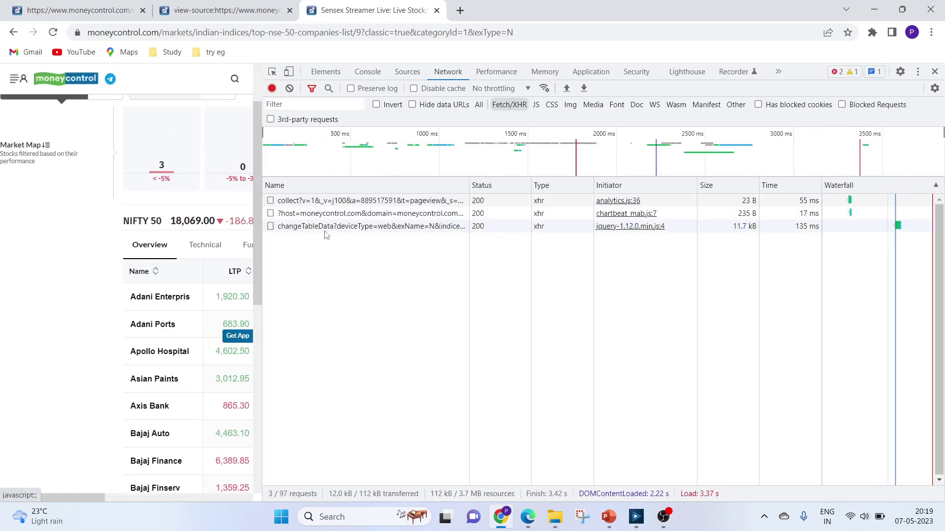
# Select the request URL of the changeTableData request and view the table page at that address from its first row.
pyautogui.click(328, 231)
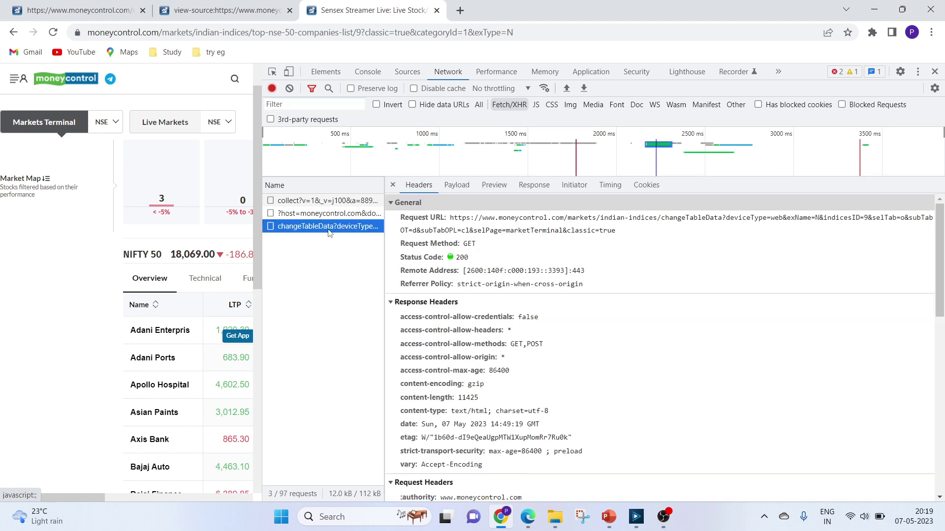
pyautogui.tripleClick(614, 232)
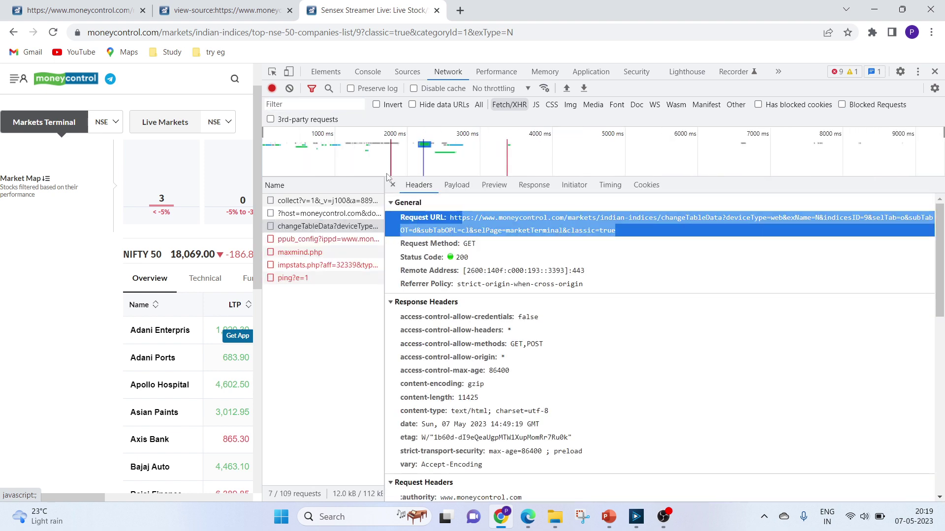
pyautogui.click(121, 17)
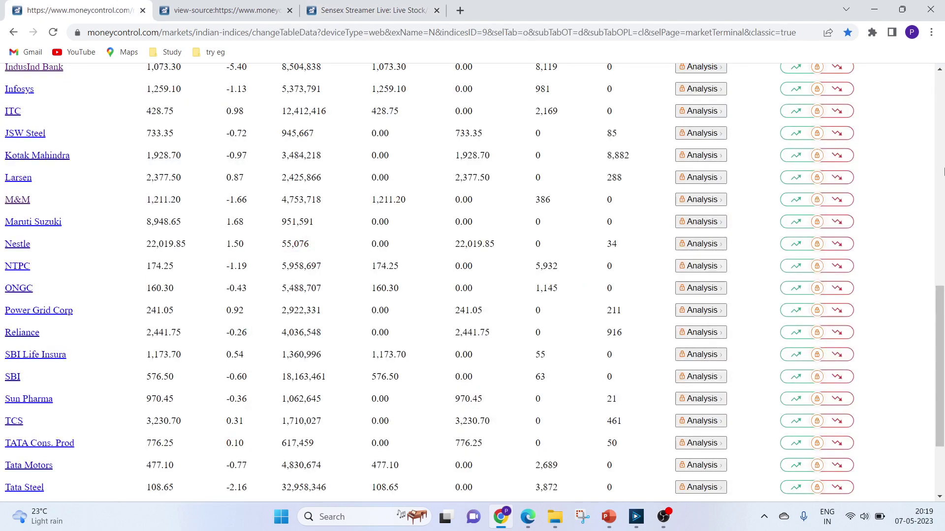
pyautogui.scroll(12, 941, 105)
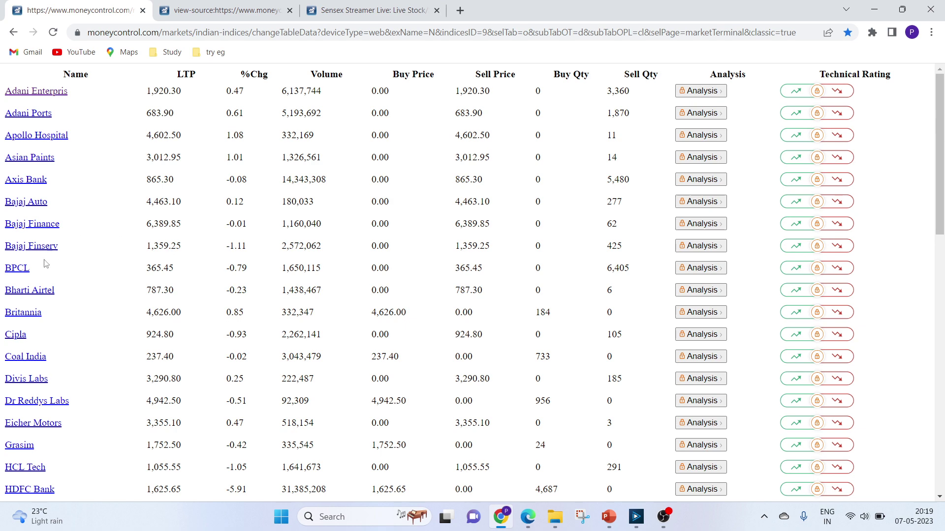
# View the HTML source of the changeTableData page from its first line.
pyautogui.rightClick(115, 228)
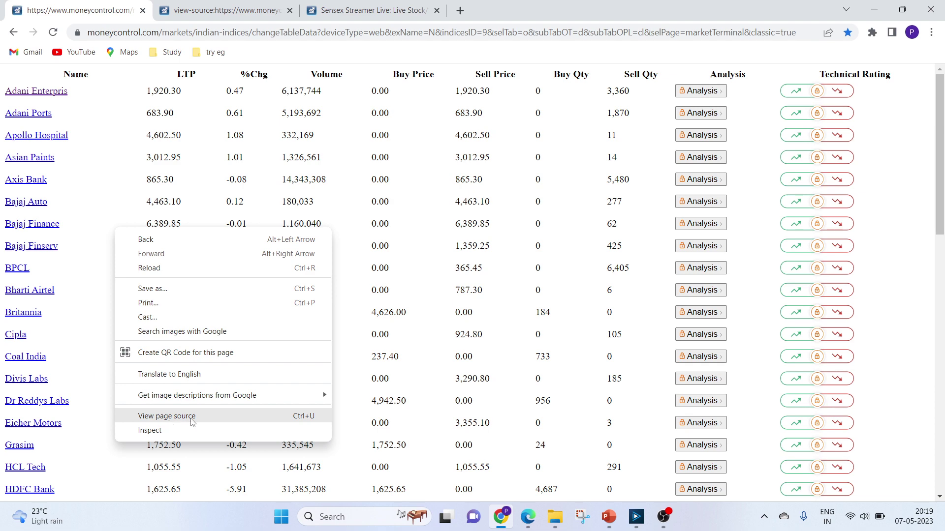
pyautogui.click(238, 5)
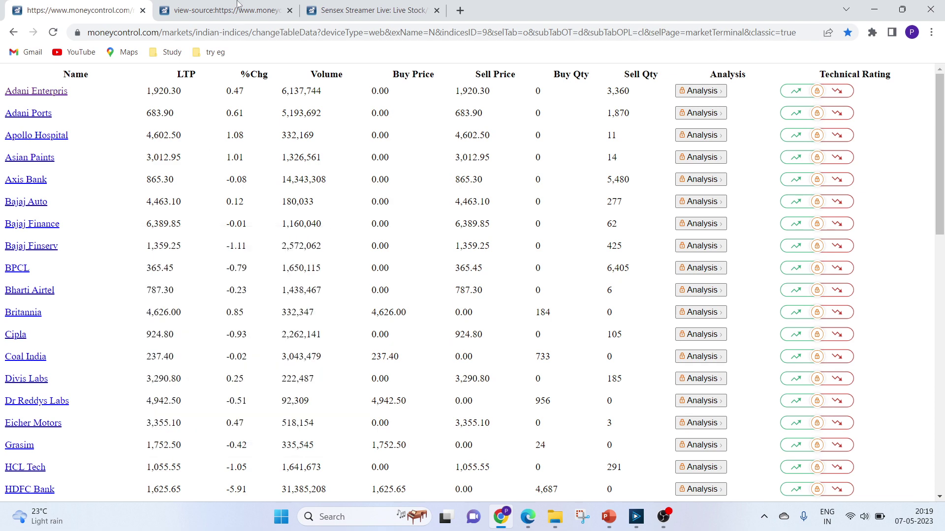
pyautogui.click(238, 6)
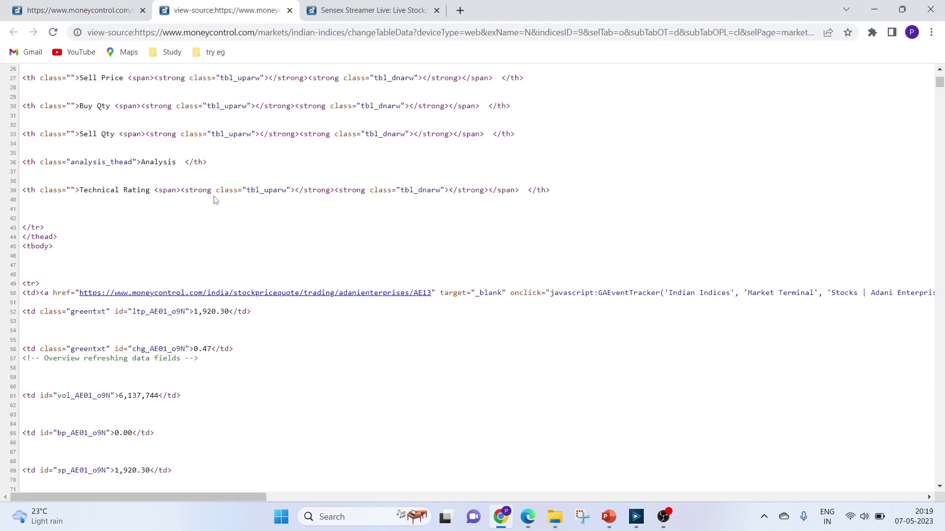
pyautogui.click(939, 70)
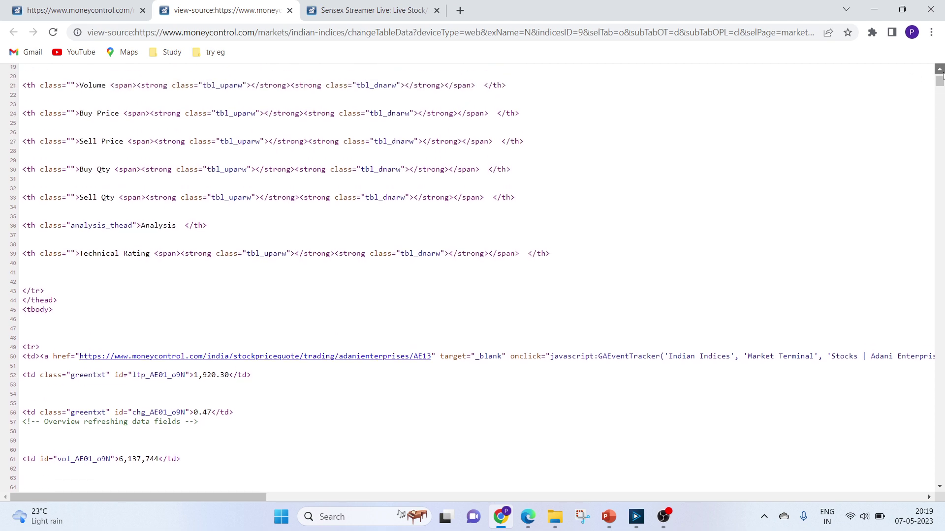
pyautogui.click(939, 69)
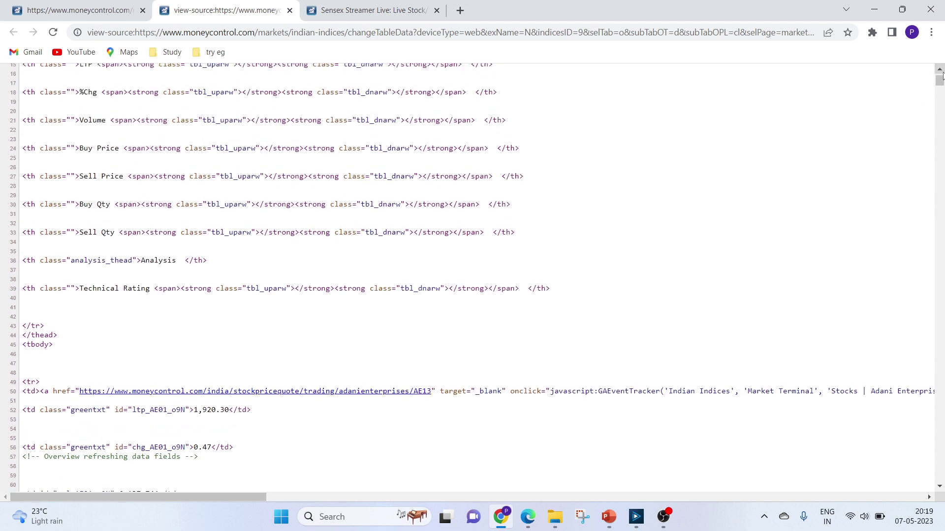
pyautogui.scroll(3, 940, 74)
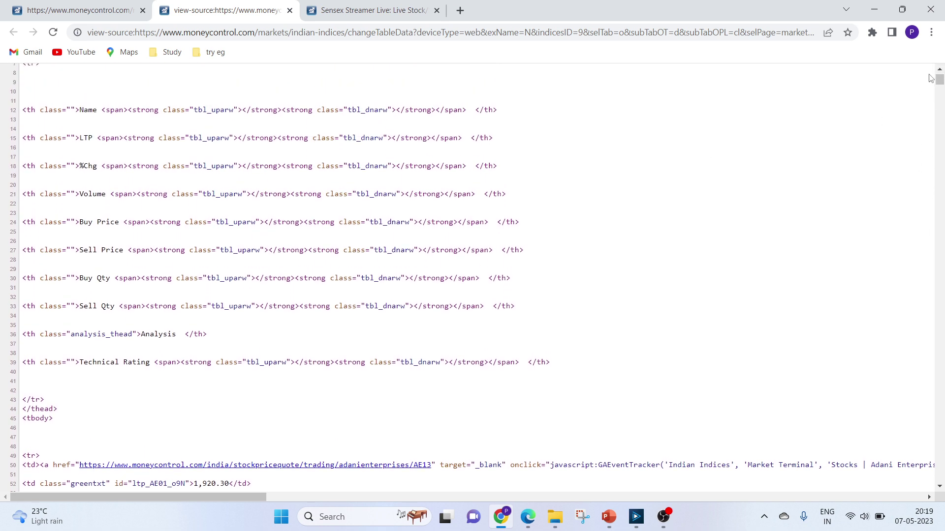
pyautogui.scroll(3, 930, 78)
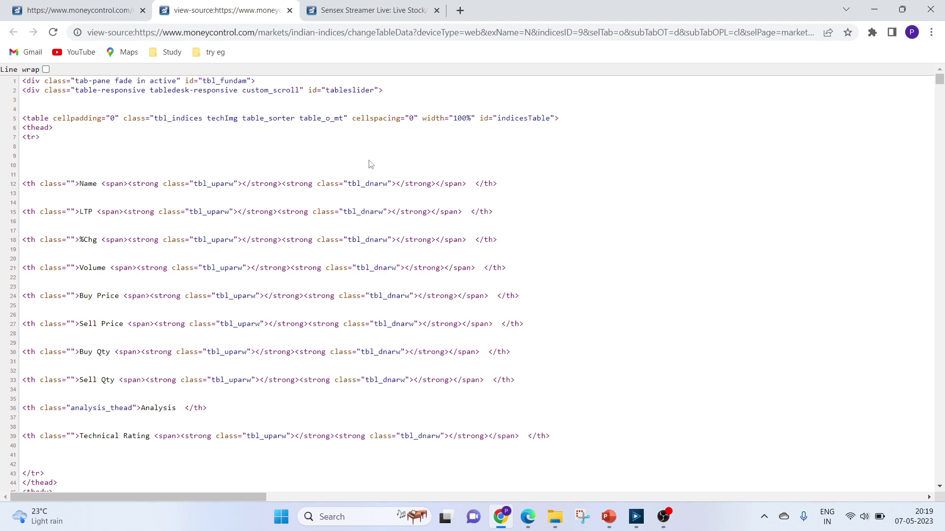
# Examine the opening and closing thead tags and the tr and td tags that start the first company's row.
pyautogui.doubleClick(47, 127)
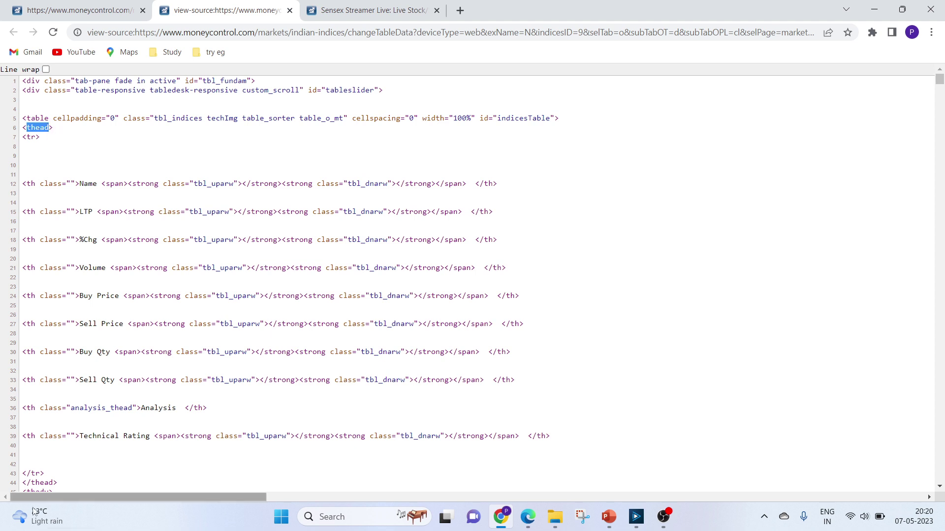
pyautogui.doubleClick(31, 483)
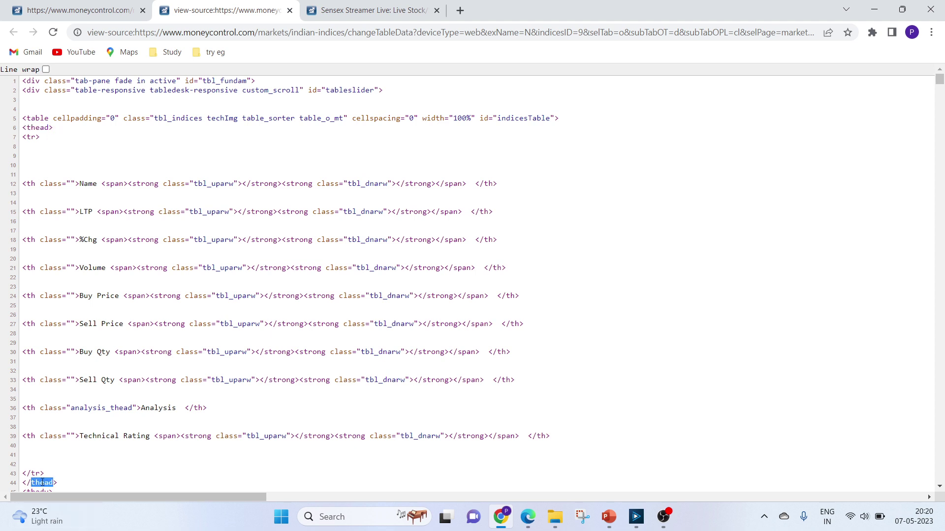
pyautogui.click(126, 446)
pyautogui.scroll(-7, 126, 446)
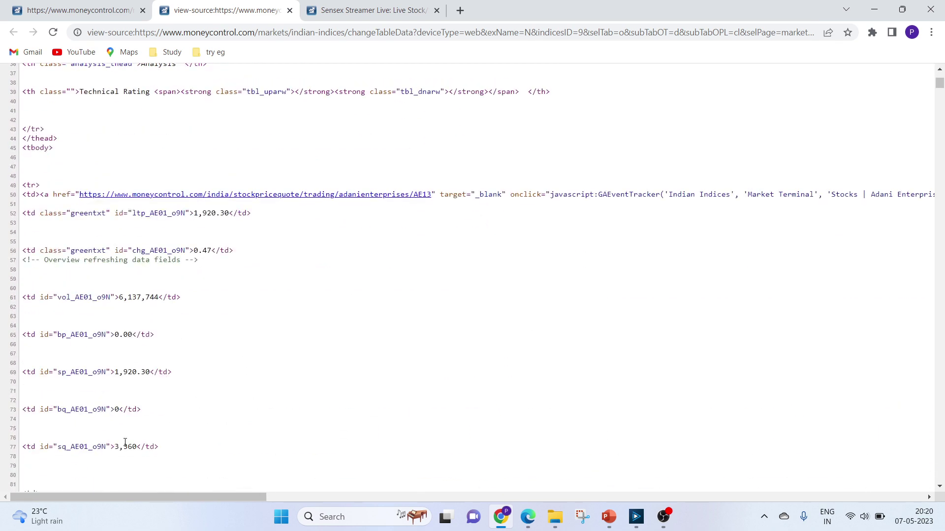
pyautogui.doubleClick(30, 195)
pyautogui.doubleClick(30, 186)
pyautogui.doubleClick(31, 195)
pyautogui.doubleClick(30, 185)
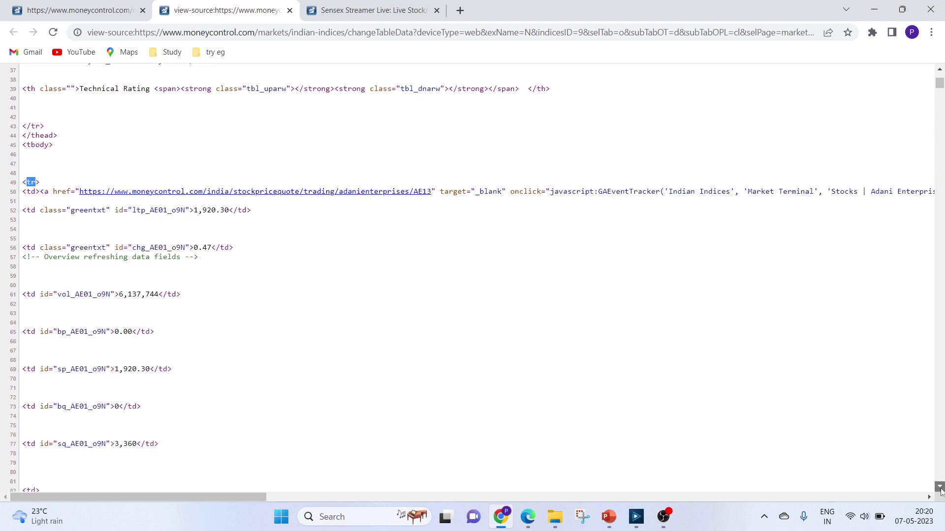
# Examine the rest of the Adani Enterpris row to its closing tr tag and the name cell starting the Adani Ports row.
pyautogui.click(940, 487)
pyautogui.click(940, 487)
pyautogui.click(940, 487)
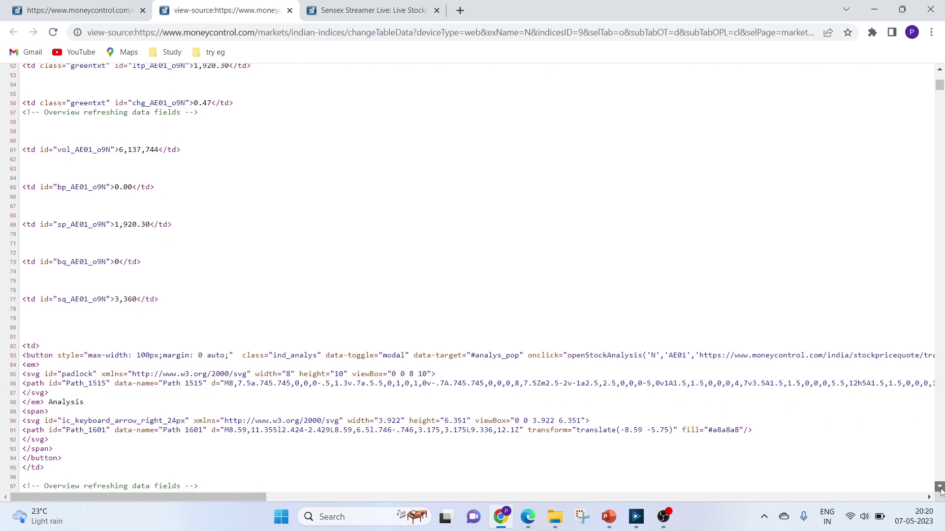
pyautogui.click(940, 487)
pyautogui.click(940, 487)
pyautogui.click(940, 487)
pyautogui.click(940, 487)
pyautogui.click(940, 488)
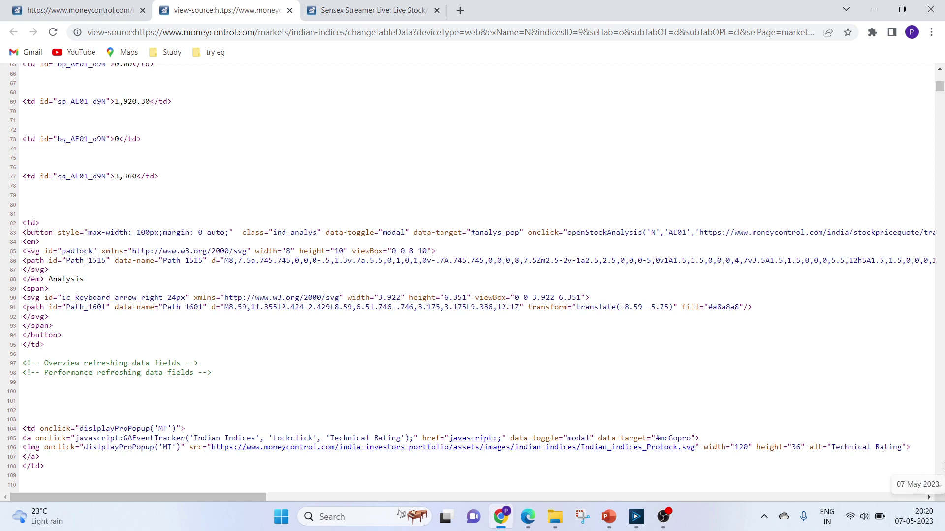
pyautogui.click(940, 487)
pyautogui.click(940, 487)
pyautogui.click(940, 487)
pyautogui.click(940, 487)
pyautogui.click(940, 488)
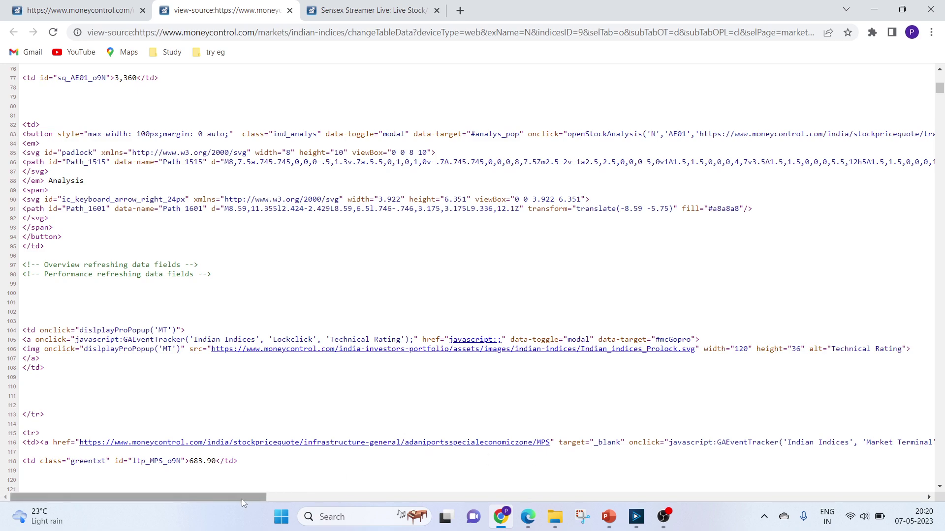
pyautogui.moveTo(227, 497); pyautogui.dragTo(379, 513)
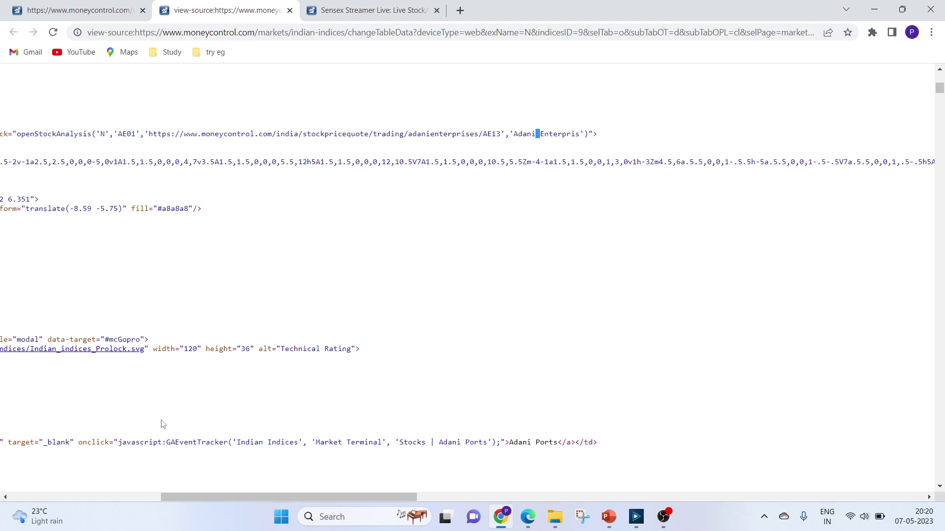
pyautogui.moveTo(174, 498); pyautogui.dragTo(15, 503)
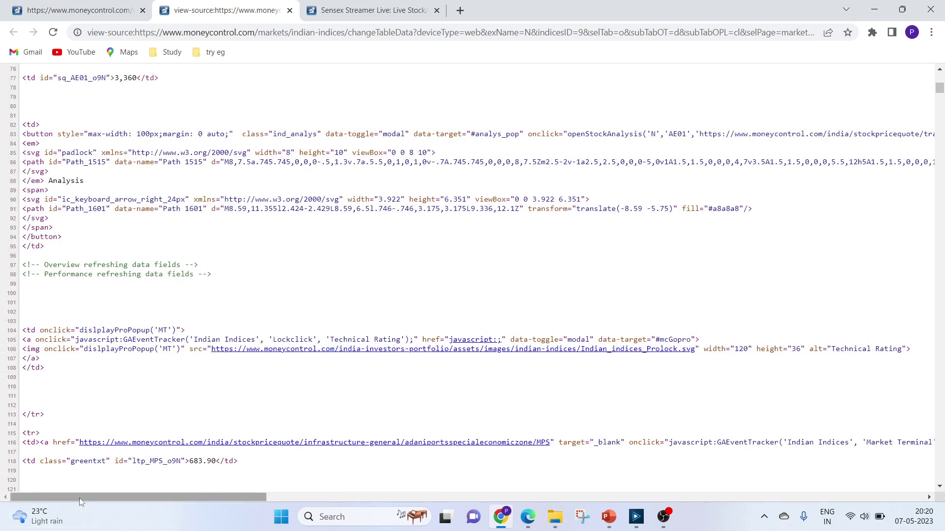
# Locate the company name in the Adani Enterpris row's first cell and the id ltp_AE01_o9N of its LTP cell.
pyautogui.click(939, 70)
pyautogui.moveTo(940, 70); pyautogui.dragTo(939, 69)
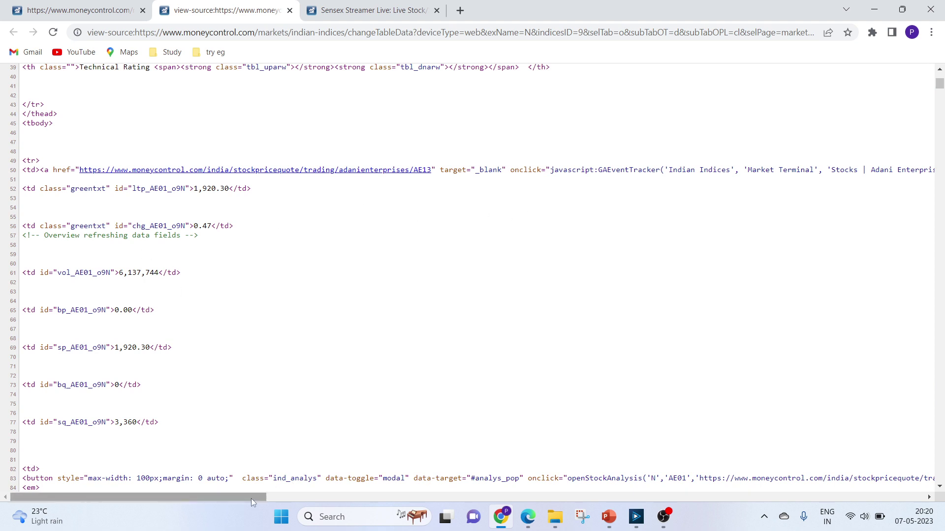
pyautogui.moveTo(251, 498); pyautogui.dragTo(368, 498)
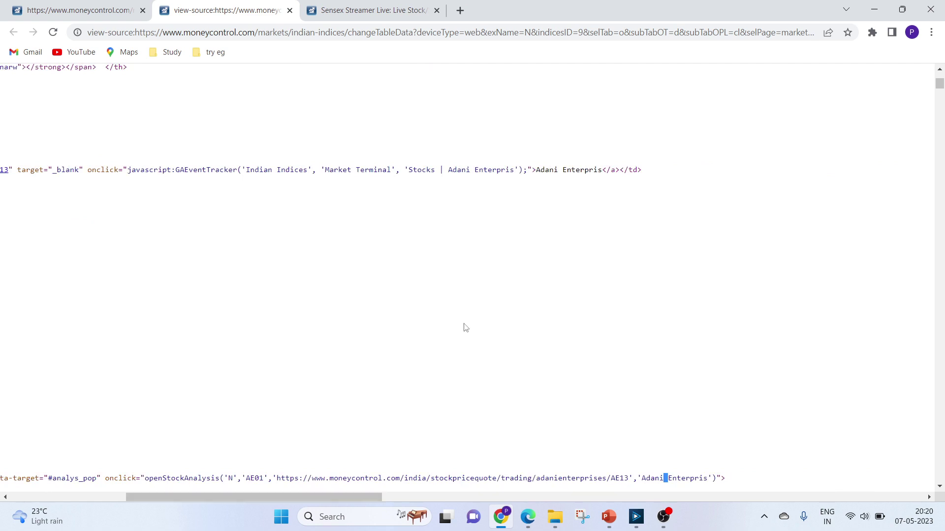
pyautogui.doubleClick(586, 170)
pyautogui.moveTo(262, 496); pyautogui.dragTo(134, 500)
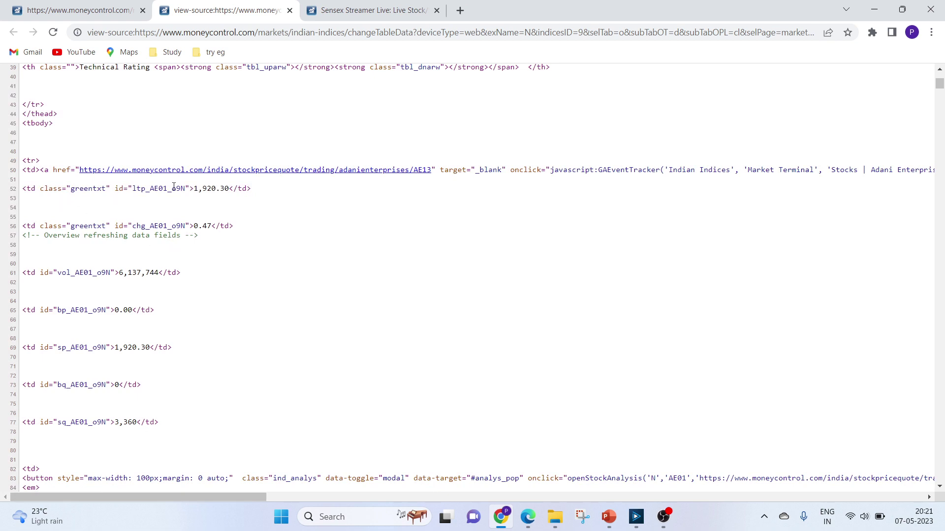
pyautogui.doubleClick(141, 190)
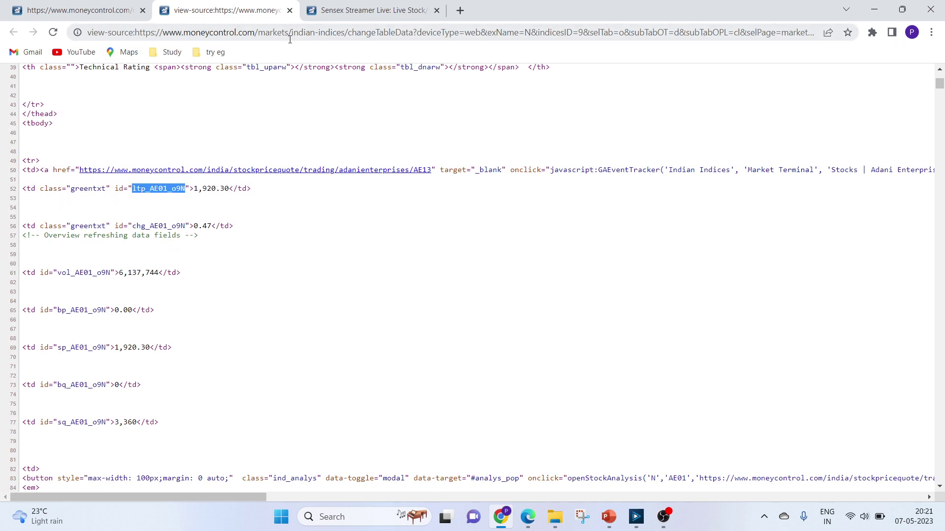
# Close the developer tools on the NIFTY 50 page and compare the table's columns with the first company's cells in the source.
pyautogui.click(354, 9)
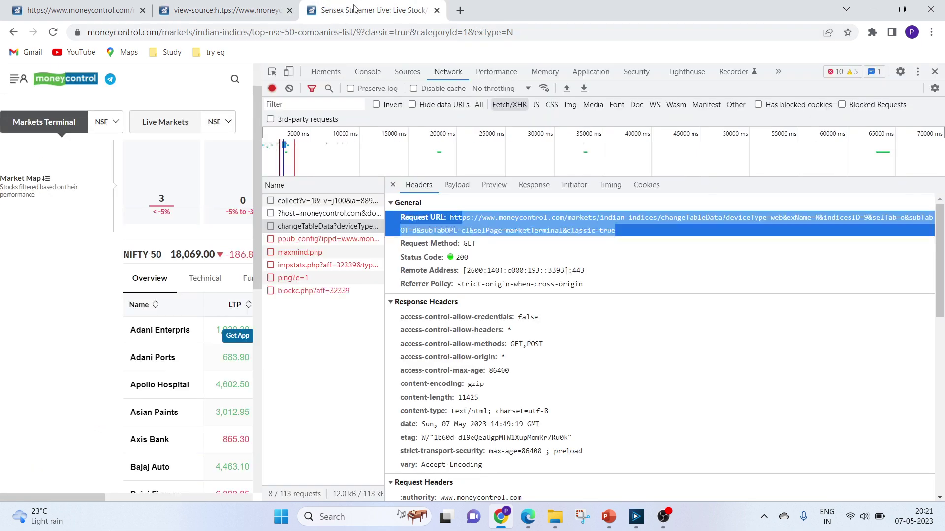
pyautogui.click(934, 72)
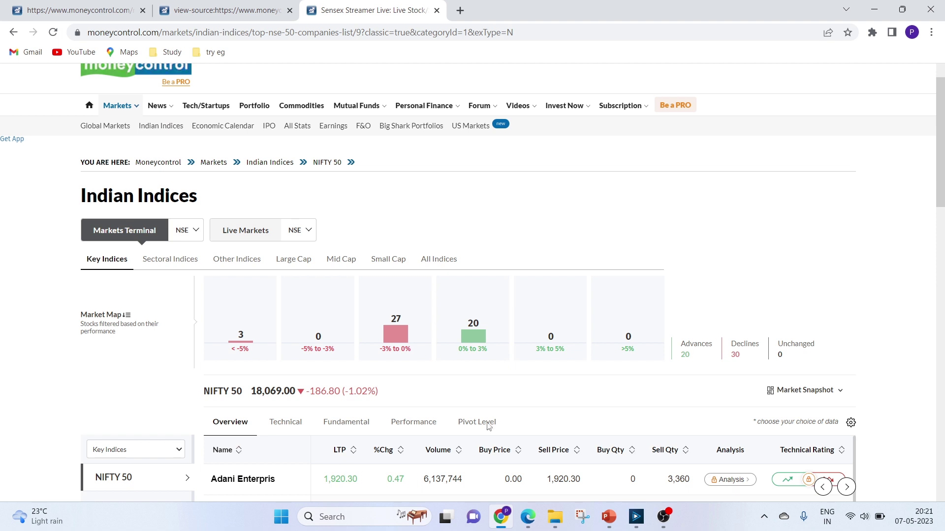
pyautogui.scroll(-3, 941, 193)
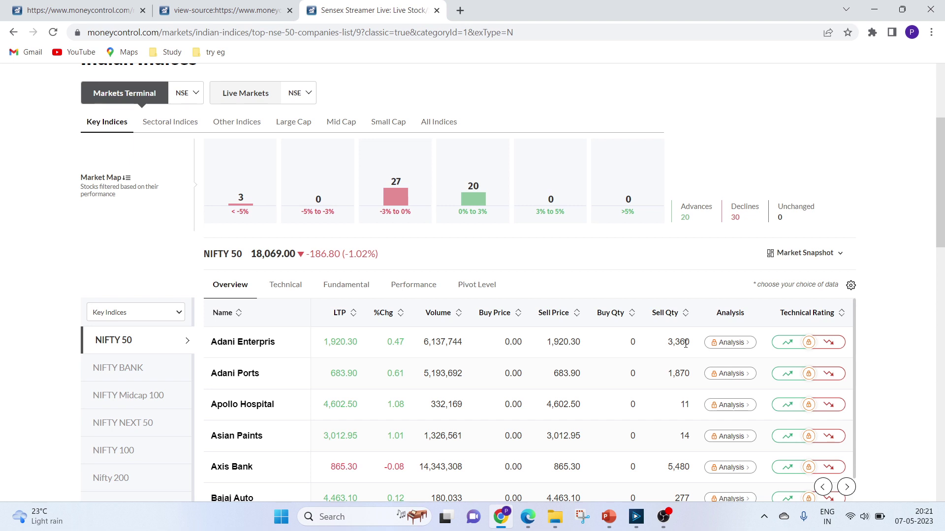
pyautogui.click(255, 11)
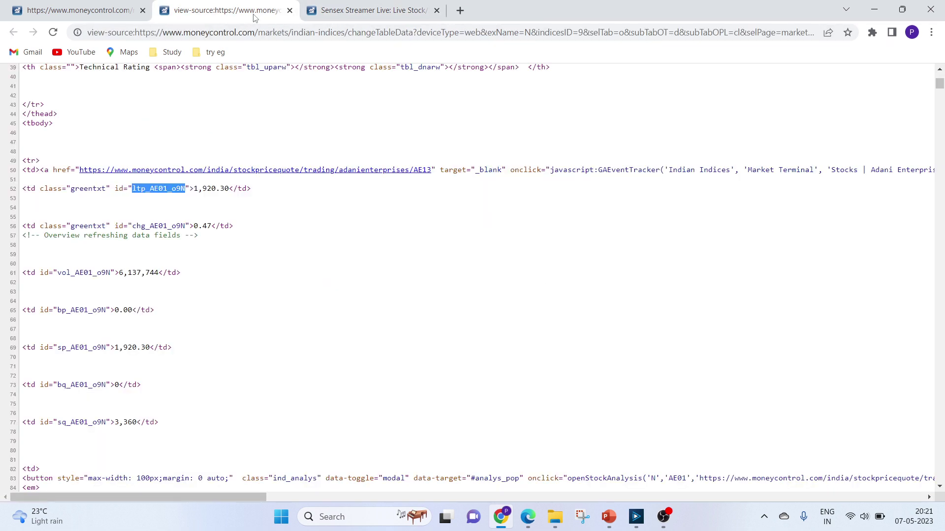
pyautogui.click(130, 431)
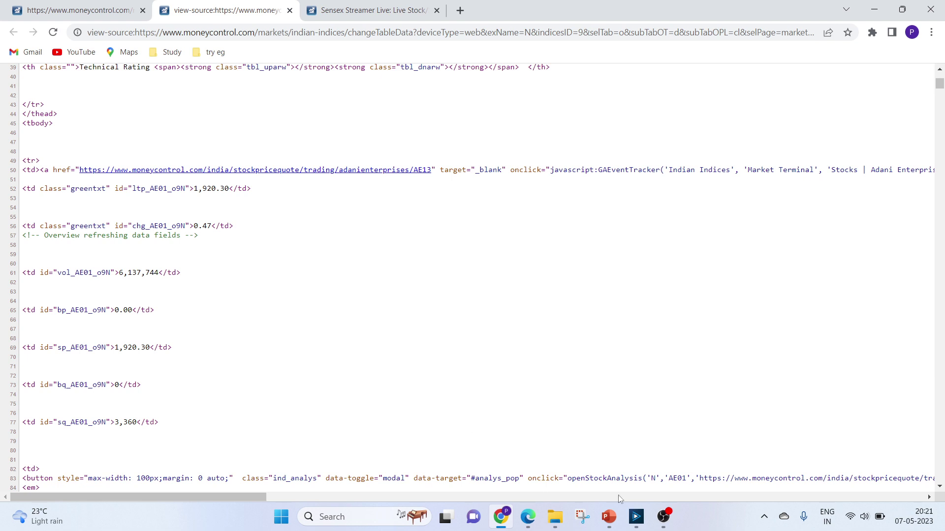
# Switch to Alteryx Designer and open the configuration of the Text Input tool in the Input container.
pyautogui.click(636, 516)
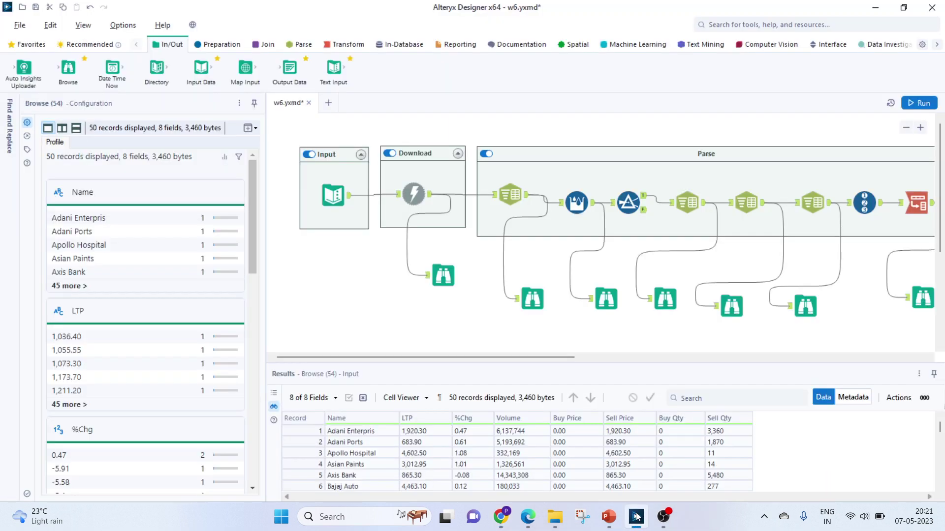
pyautogui.click(333, 196)
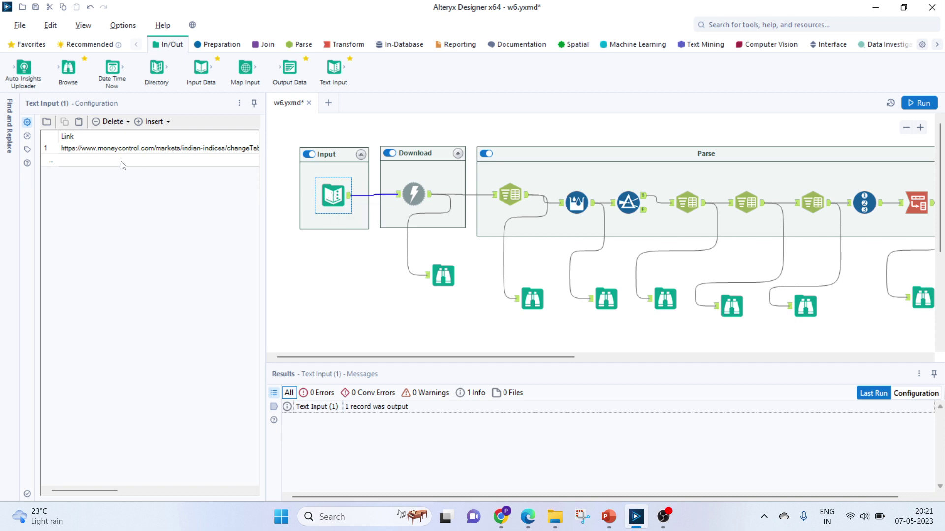
# Select the Link column in the Text Input tool and locate the matching changeTableData URL of the plain table page in Chrome.
pyautogui.click(92, 141)
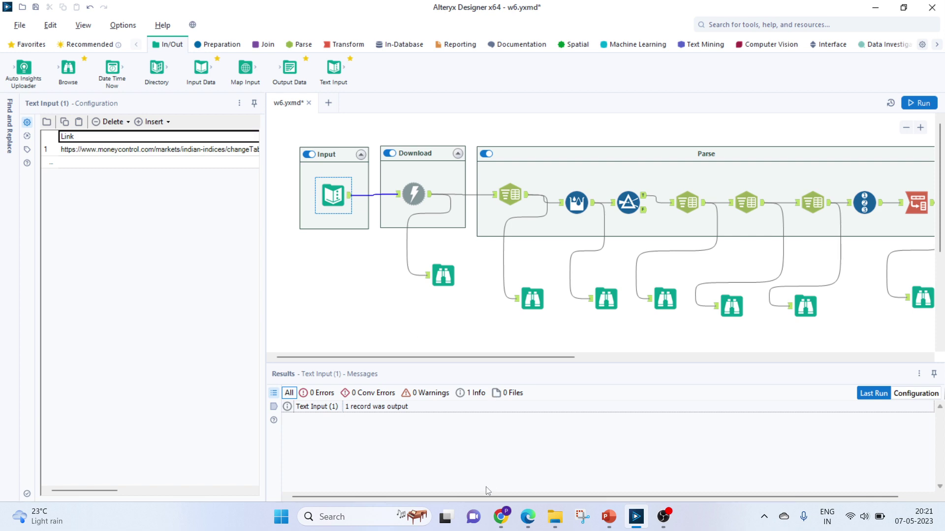
pyautogui.click(503, 518)
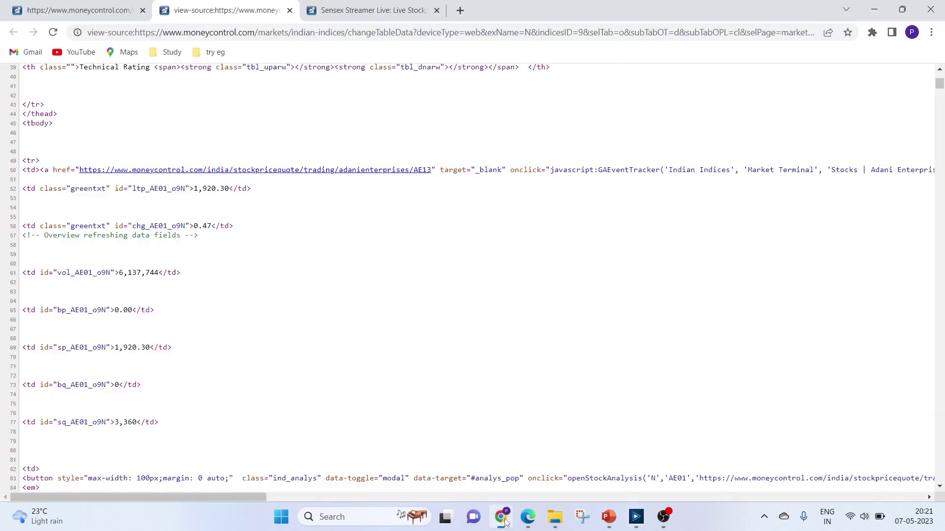
pyautogui.click(100, 10)
pyautogui.doubleClick(140, 32)
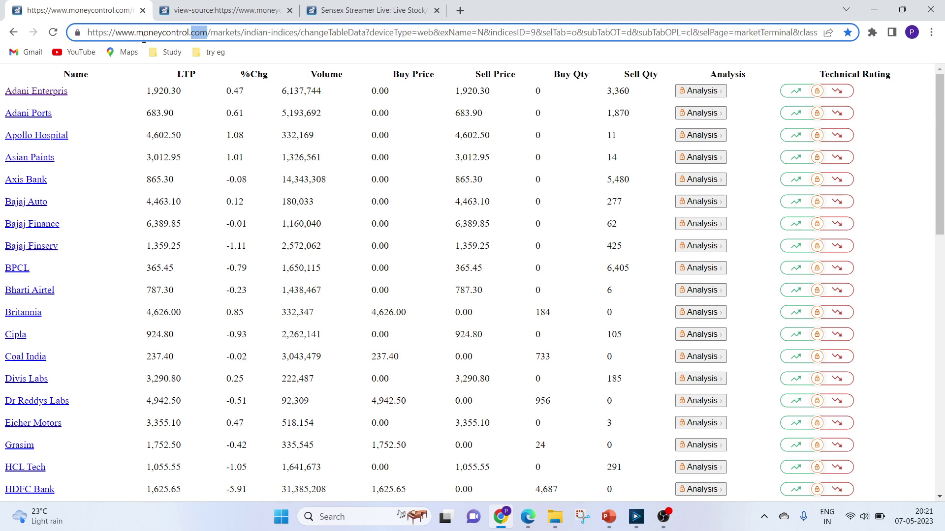
# Compare the NIFTY 50 page's table with the changeTableData page and with its HTML source.
pyautogui.click(388, 10)
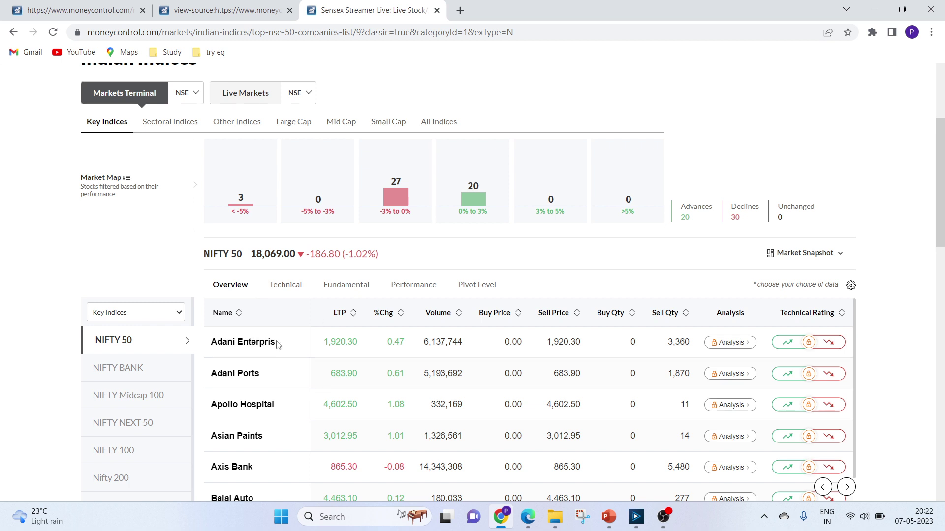
pyautogui.click(111, 15)
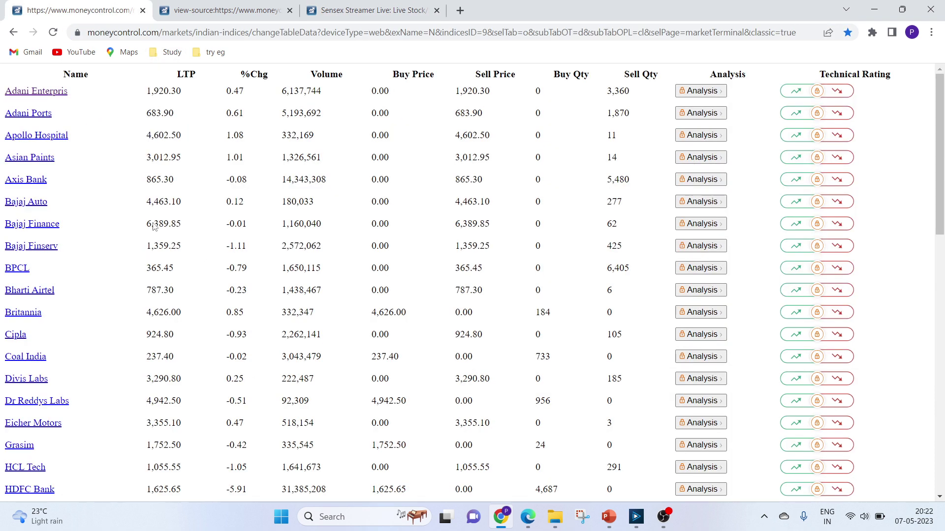
pyautogui.click(244, 10)
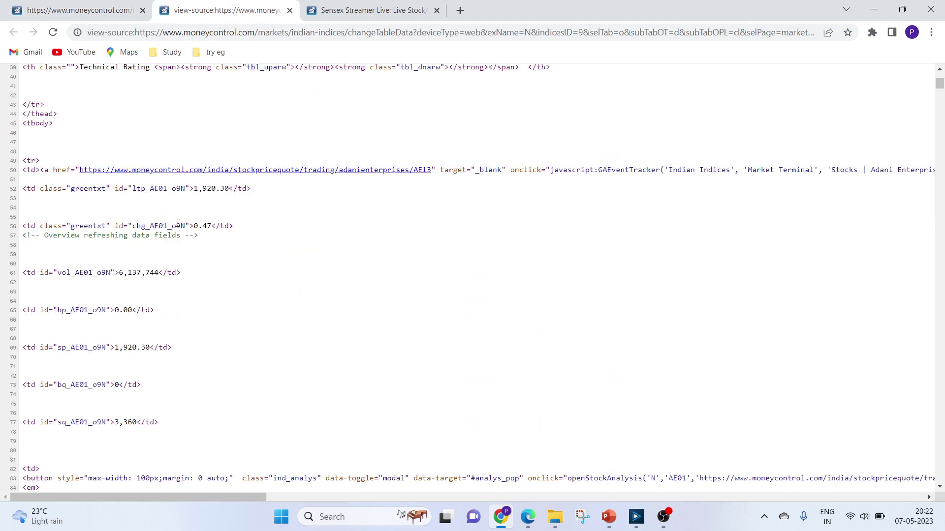
pyautogui.click(387, 10)
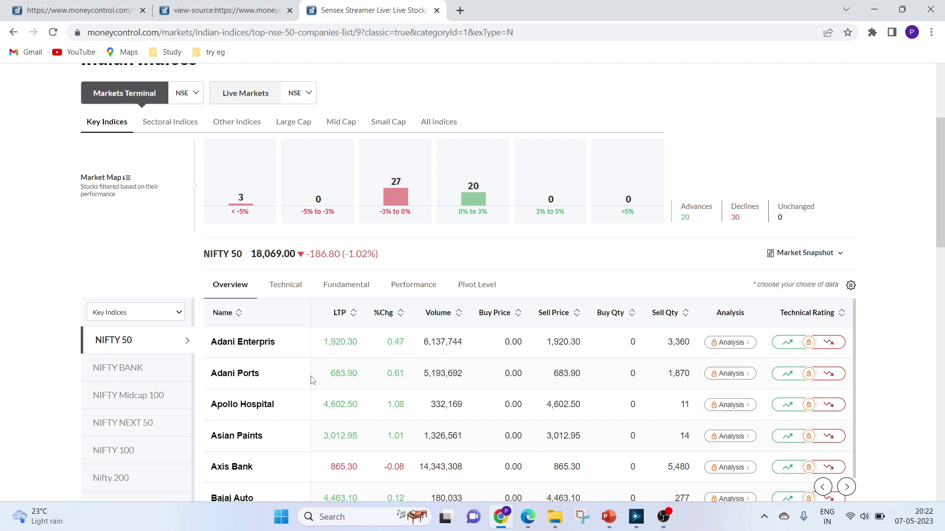
pyautogui.click(244, 14)
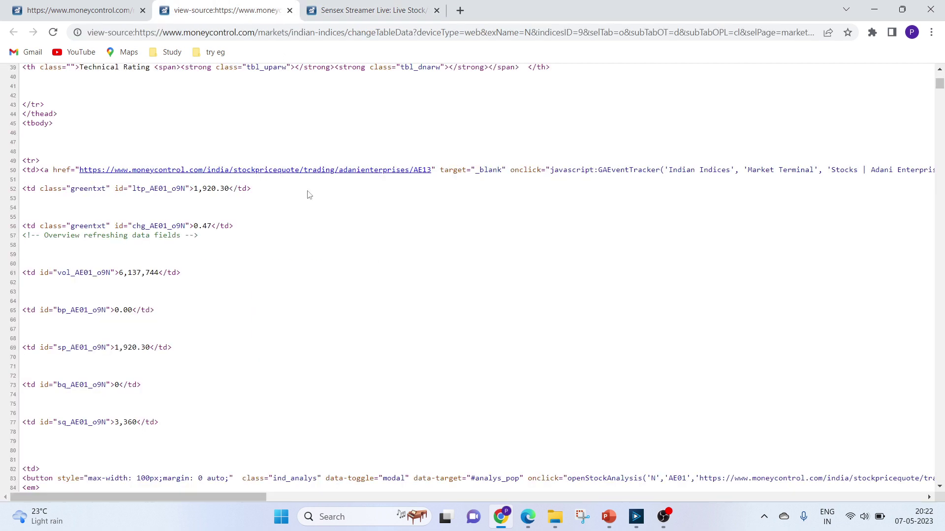
# Switch to Alteryx Designer and examine the Download tool's configuration and the DownloadData cell in its Browse output.
pyautogui.click(636, 517)
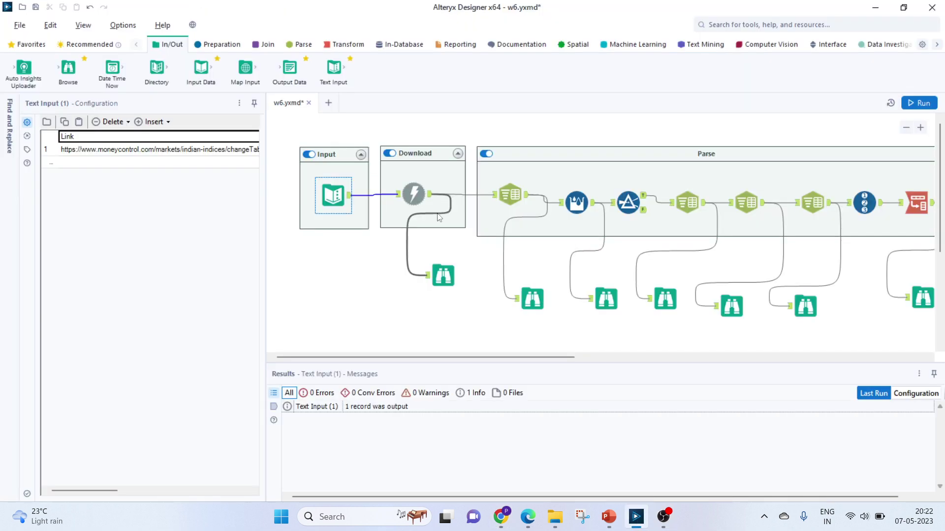
pyautogui.click(413, 188)
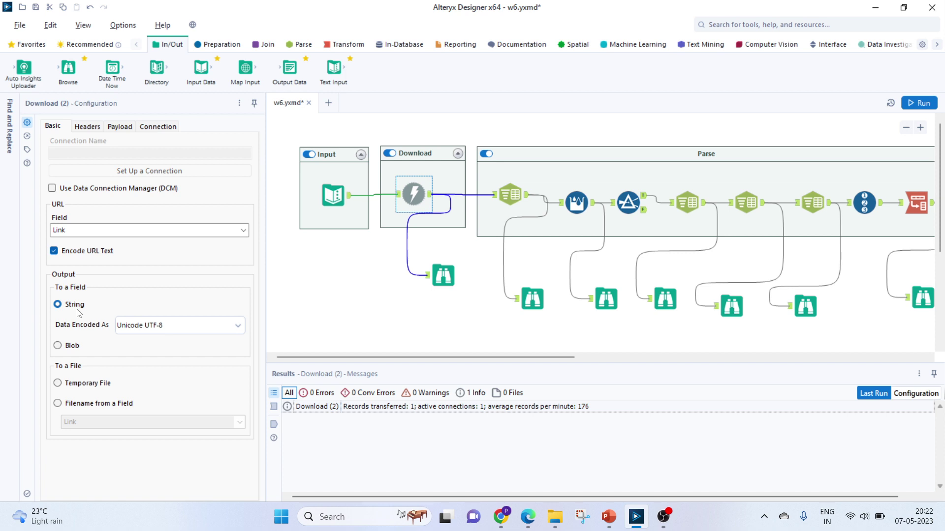
pyautogui.click(437, 284)
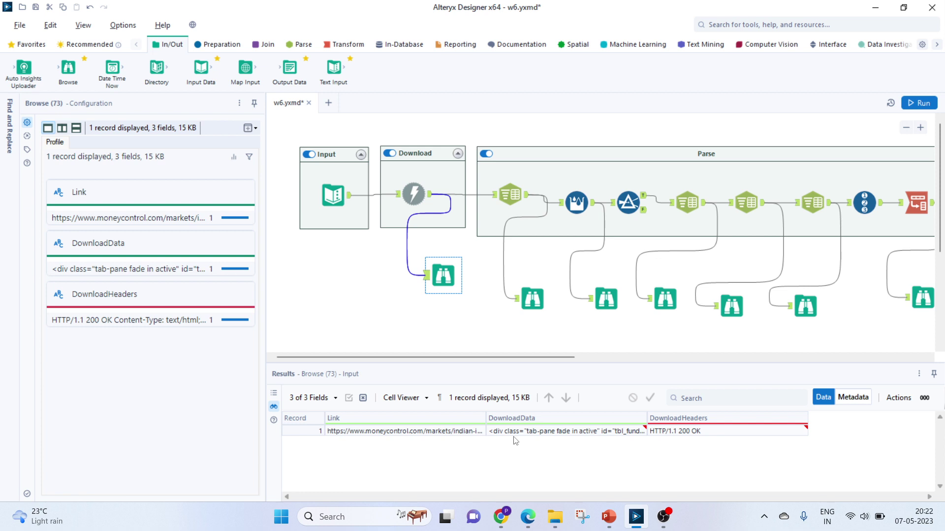
pyautogui.click(513, 433)
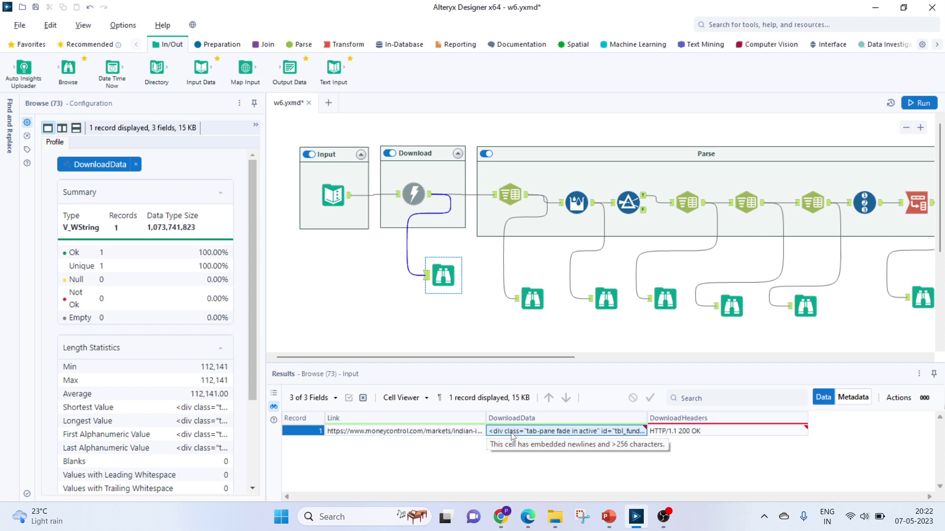
# Check the page source in Chrome, return to Alteryx Designer and enlarge the cell viewer to read the DownloadData HTML.
pyautogui.click(500, 517)
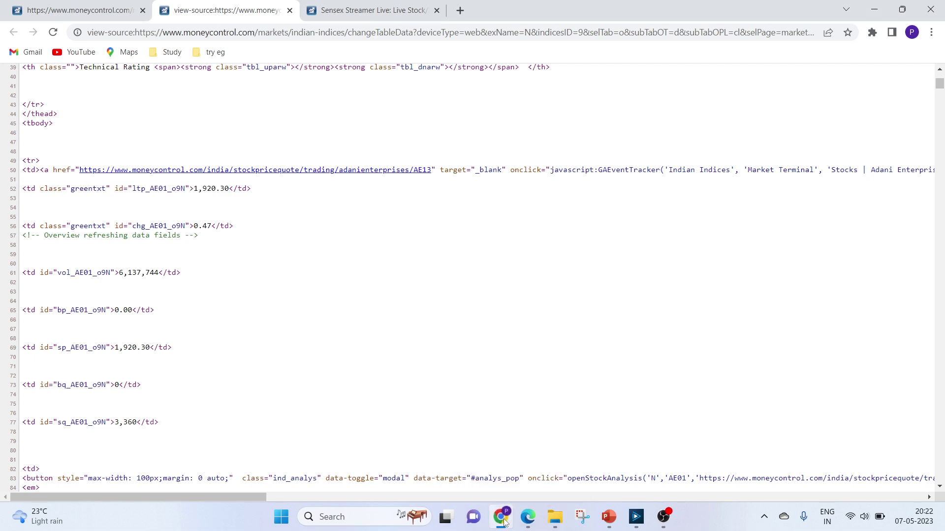
pyautogui.moveTo(502, 516); pyautogui.dragTo(624, 496)
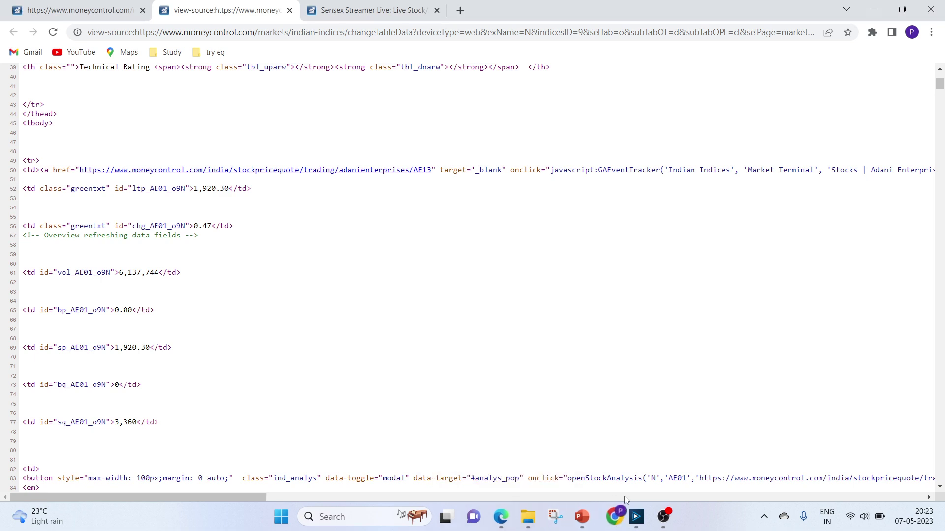
pyautogui.click(635, 516)
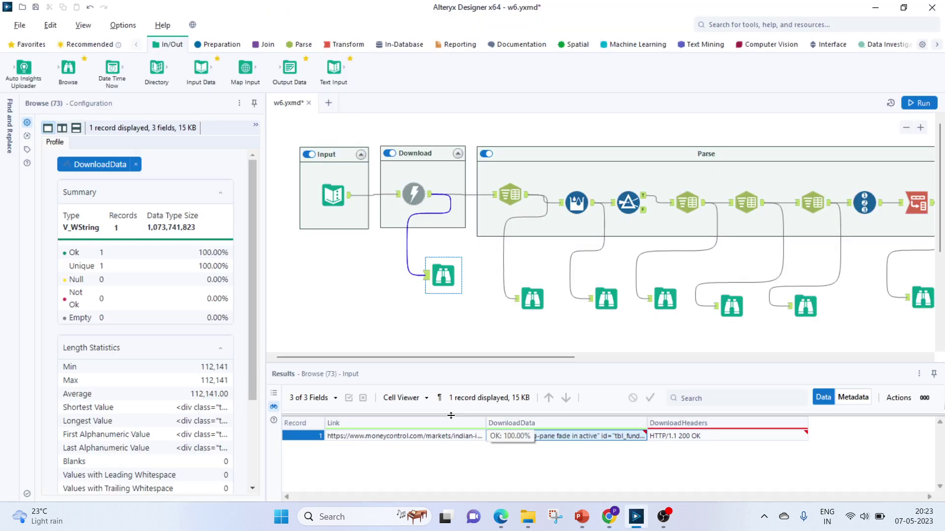
pyautogui.moveTo(450, 416); pyautogui.dragTo(293, 424)
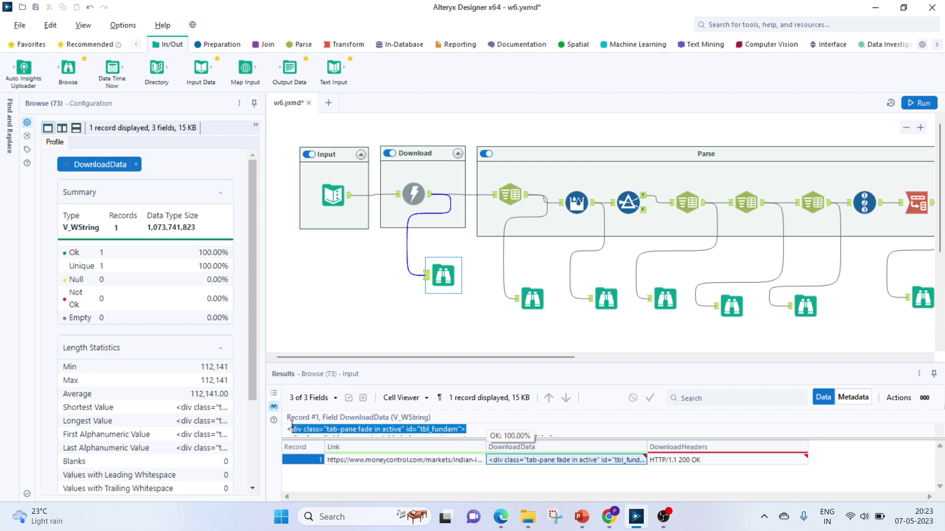
pyautogui.click(320, 430)
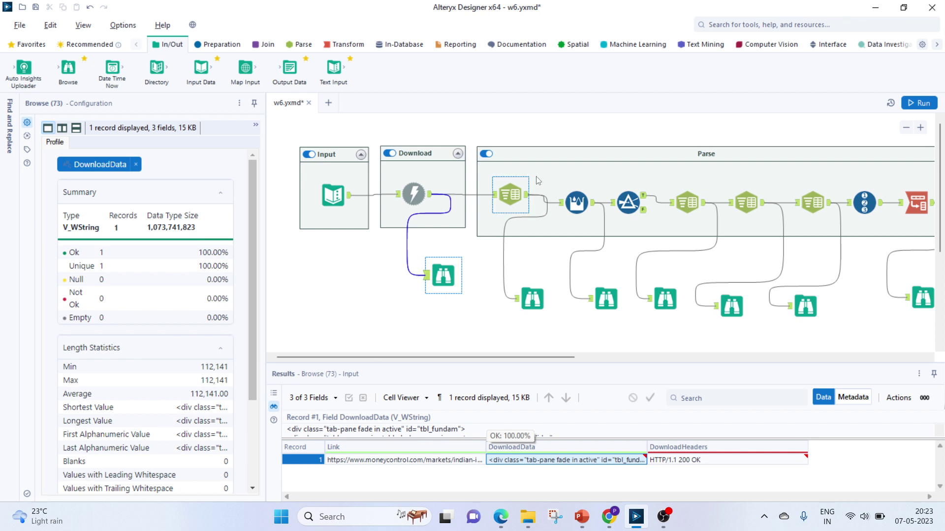
# Review how the first Text To Columns tool splits DownloadData into rows, checking its newline delimiter against the source lines in Chrome.
pyautogui.click(511, 190)
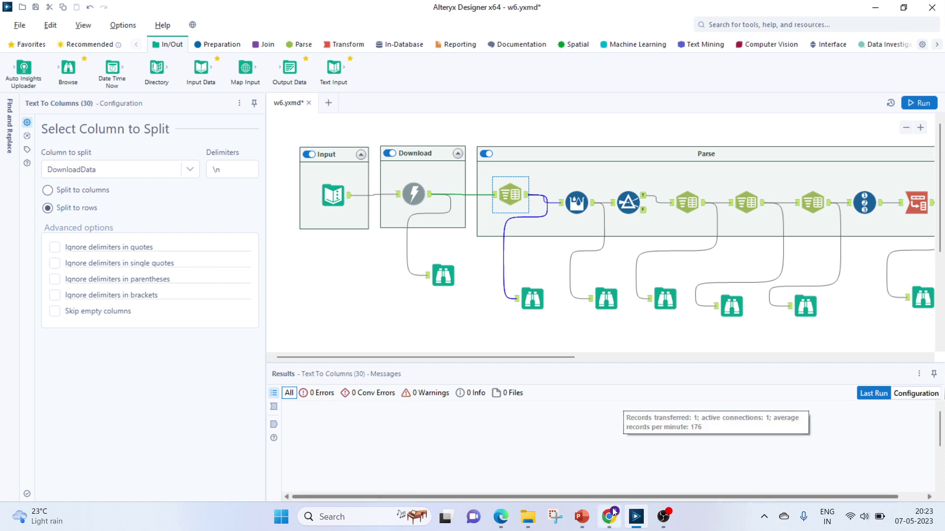
pyautogui.moveTo(614, 511)
pyautogui.click(602, 466)
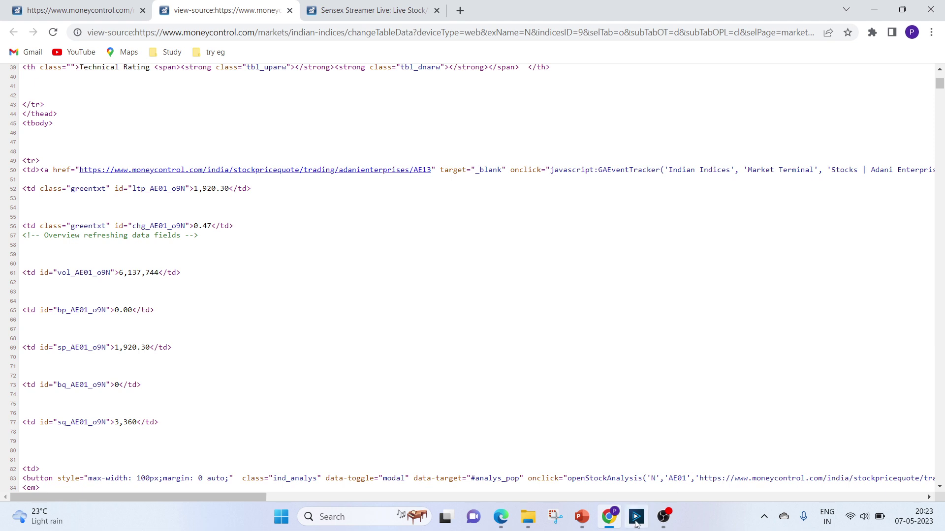
pyautogui.click(616, 460)
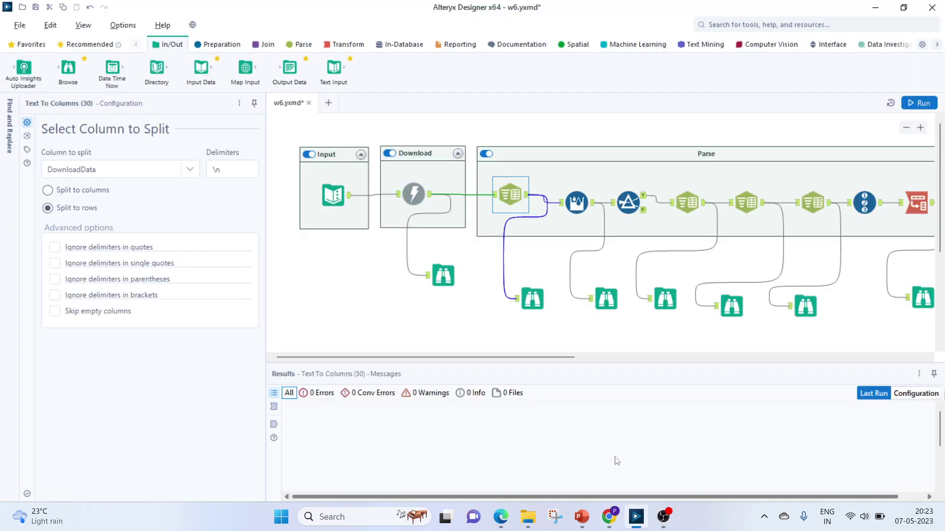
# Open the Browse output of the first Text To Columns tool, enlarge its records table and select the first DownloadData cell.
pyautogui.click(530, 298)
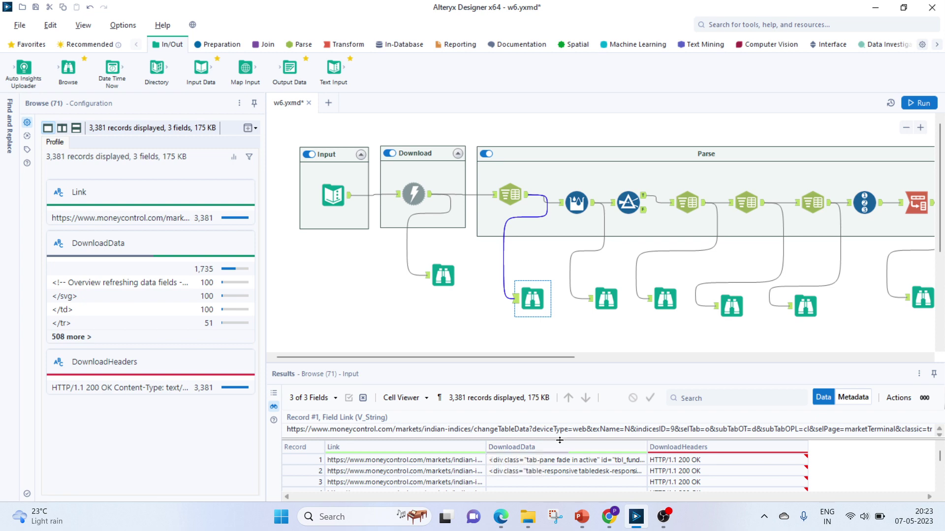
pyautogui.moveTo(558, 438); pyautogui.dragTo(560, 382)
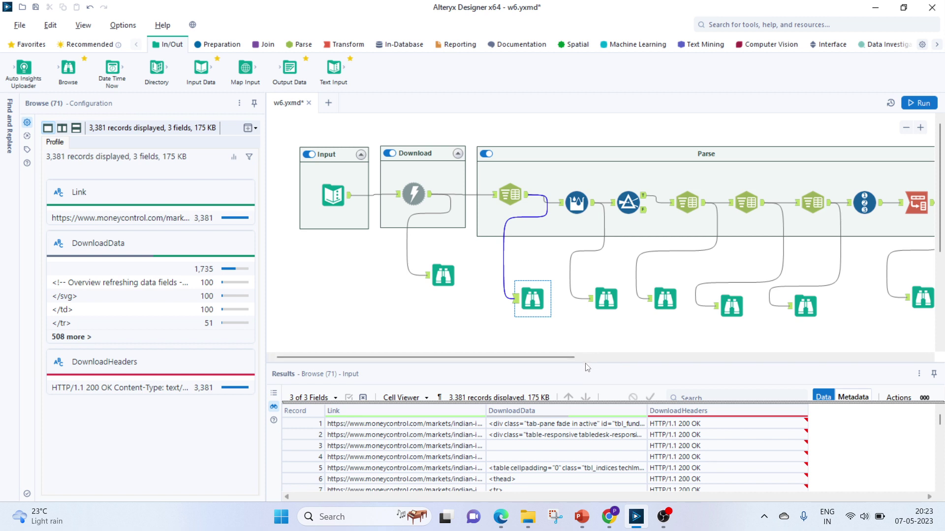
pyautogui.click(556, 424)
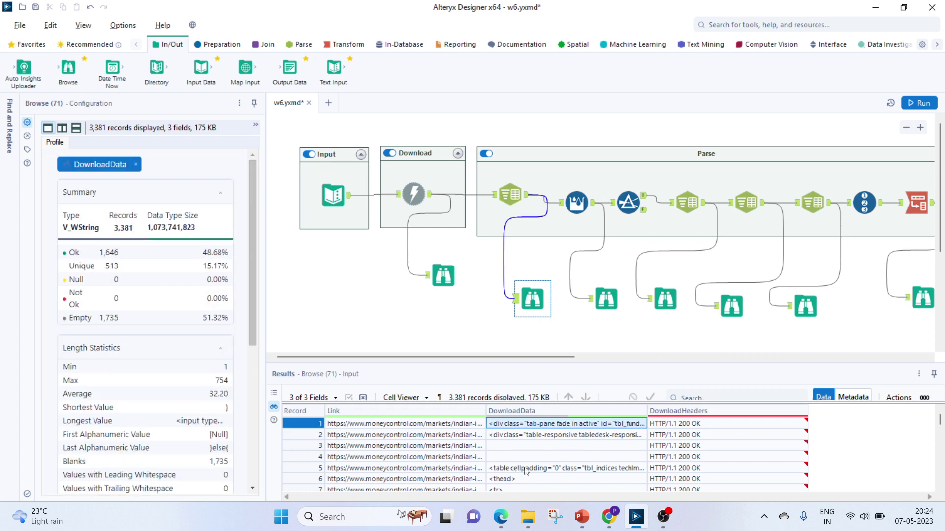
# Compare the split DownloadData rows, including the table tag in record 5, with the opening lines of the page source in Chrome.
pyautogui.click(610, 523)
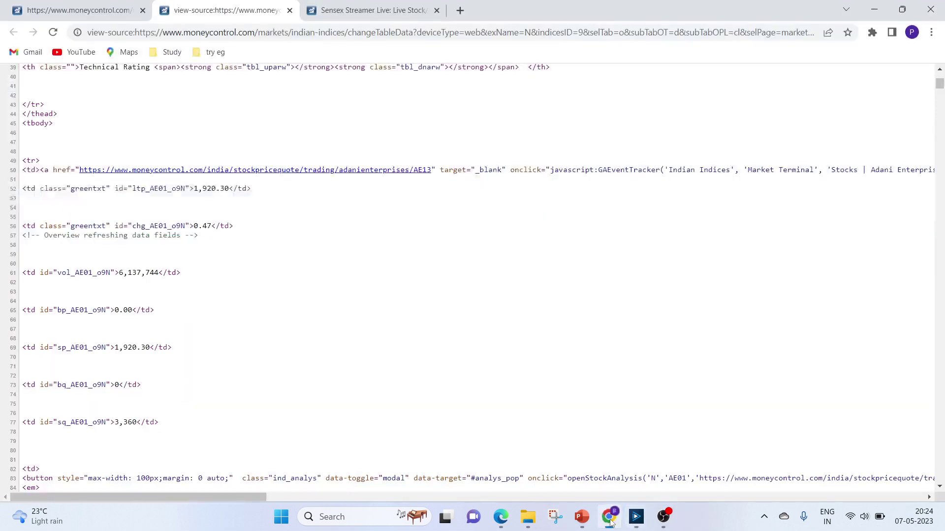
pyautogui.moveTo(939, 83); pyautogui.dragTo(939, 73)
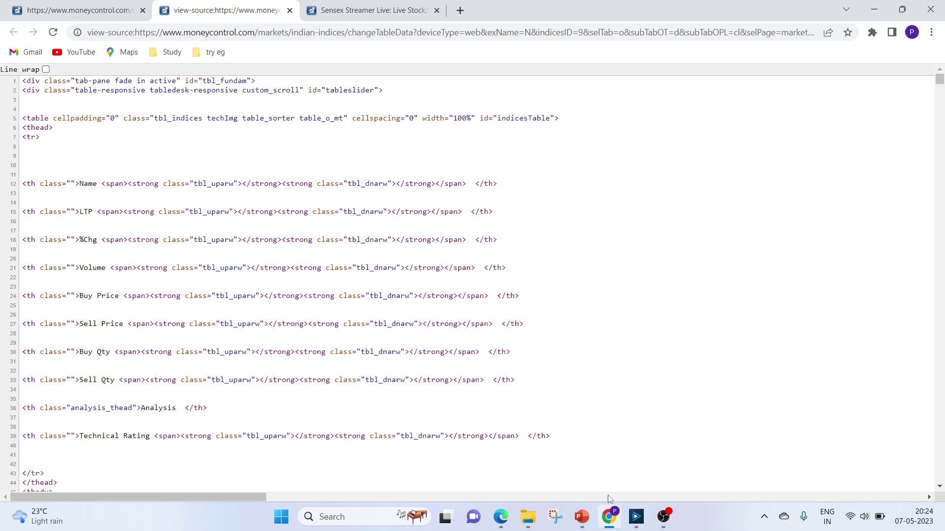
pyautogui.click(636, 517)
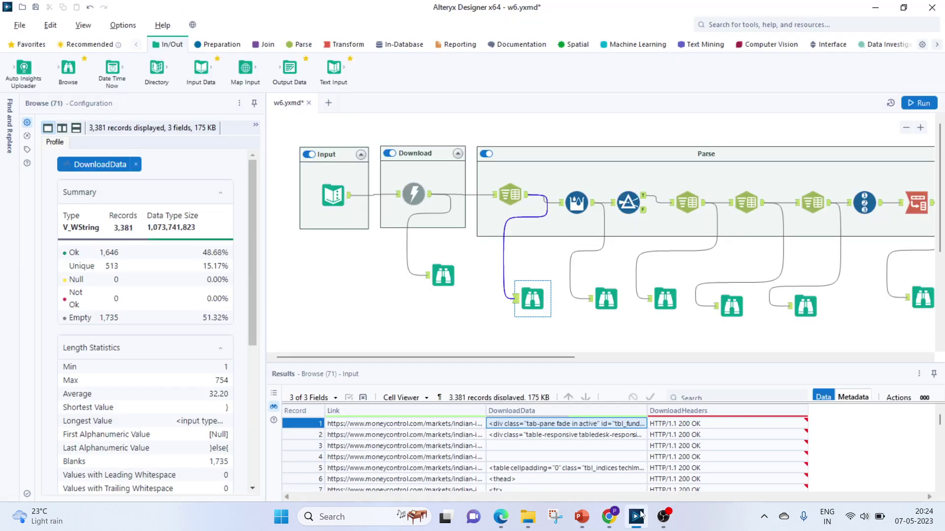
pyautogui.click(524, 468)
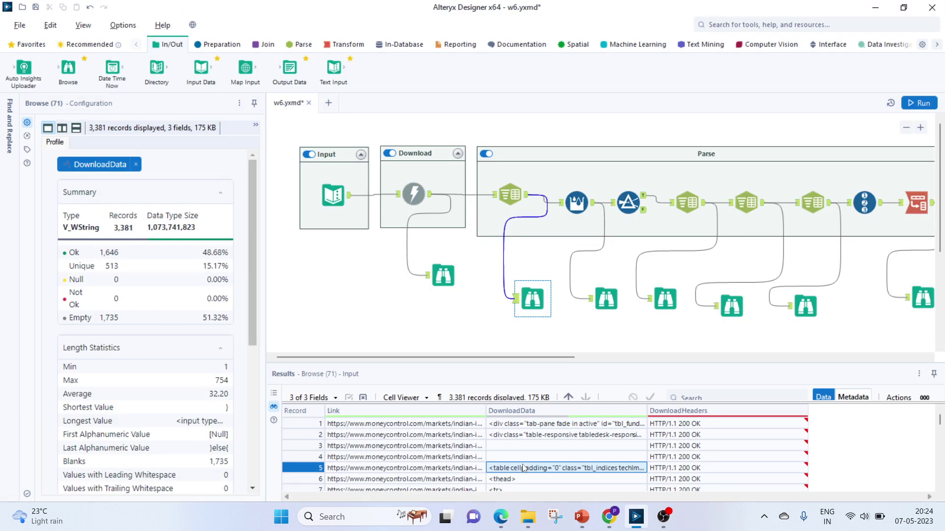
pyautogui.click(641, 523)
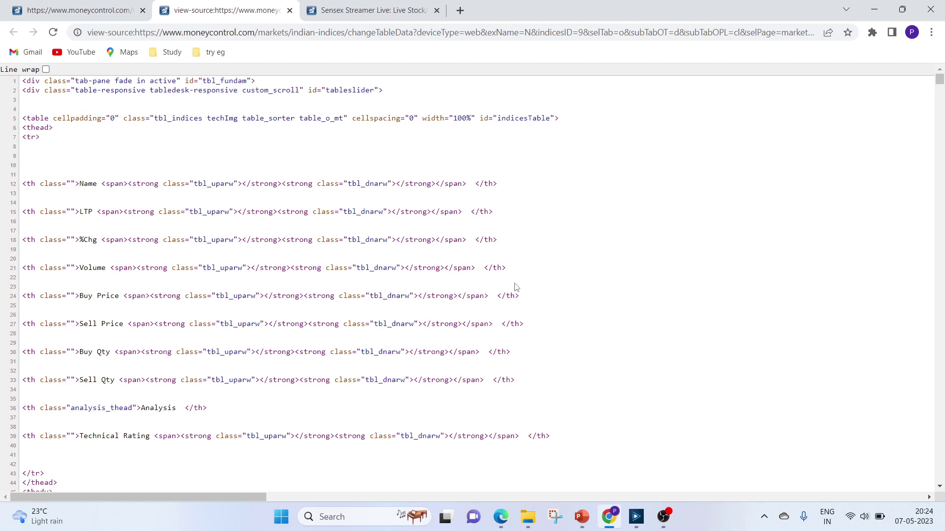
pyautogui.click(636, 517)
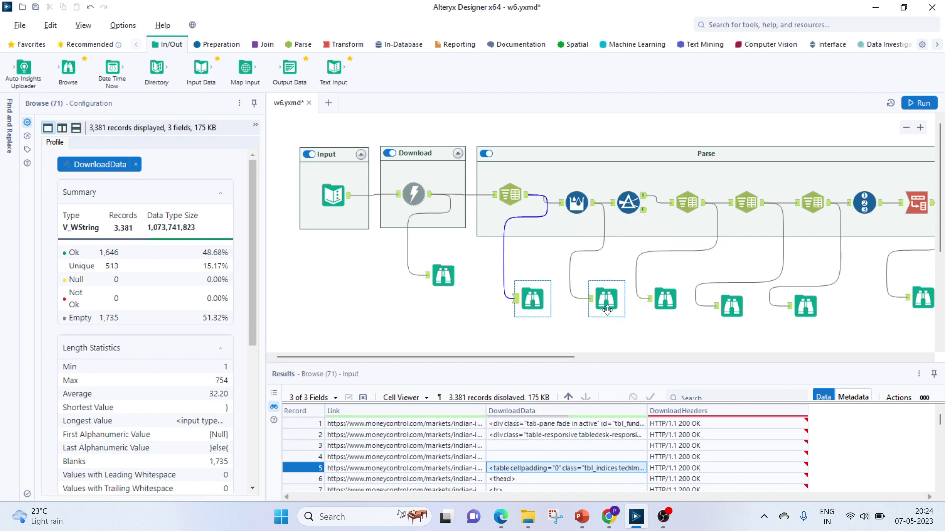
# Return to the page source in Chrome and locate the opening td tags of the Adani Enterpris row's name and LTP cells.
pyautogui.click(635, 514)
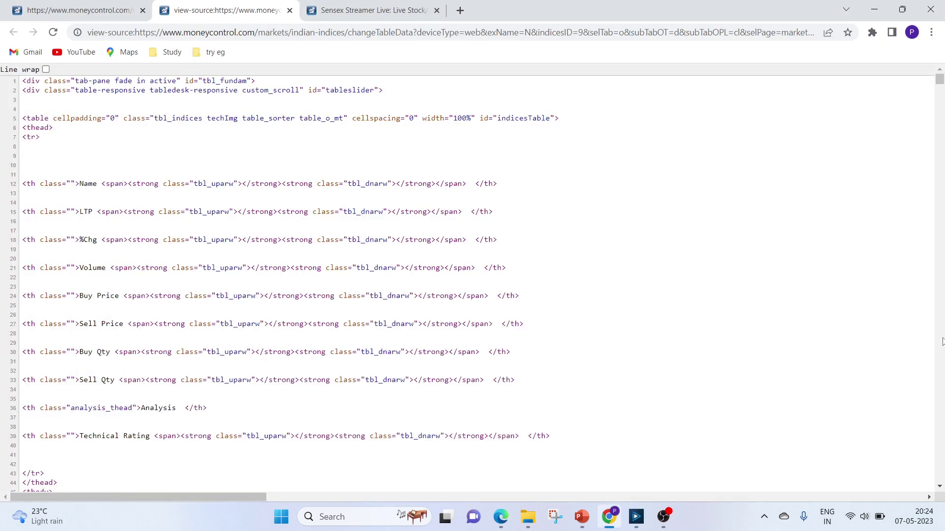
pyautogui.scroll(-8, 942, 341)
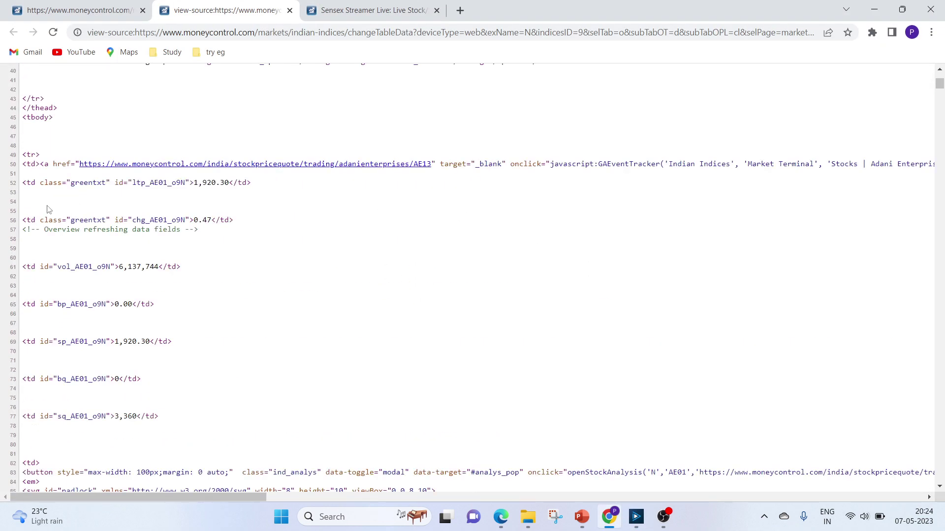
pyautogui.doubleClick(33, 165)
pyautogui.doubleClick(32, 184)
pyautogui.click(23, 165)
# Review the Multi-Row Formula tool's search_1 expression in Alteryx Designer and check its "<td" search text against the page source in Chrome.
pyautogui.click(638, 516)
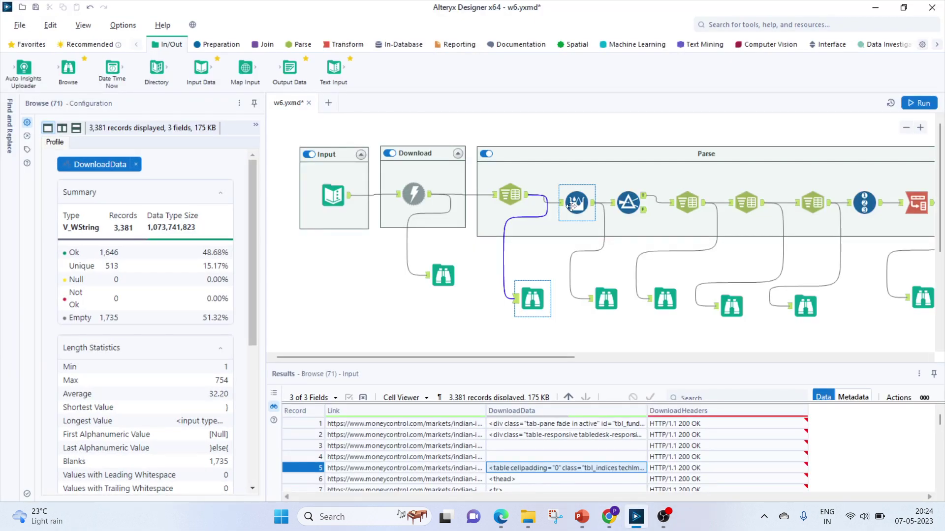
pyautogui.click(576, 202)
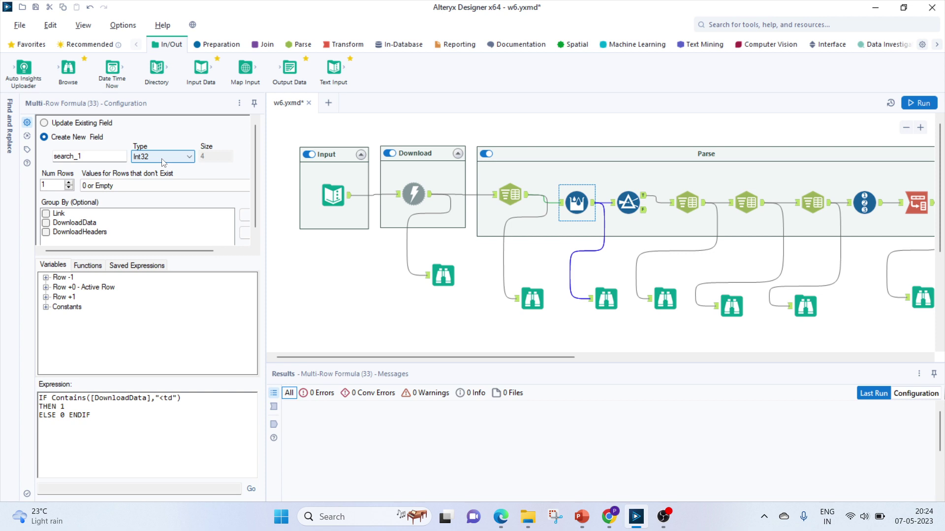
pyautogui.click(75, 415)
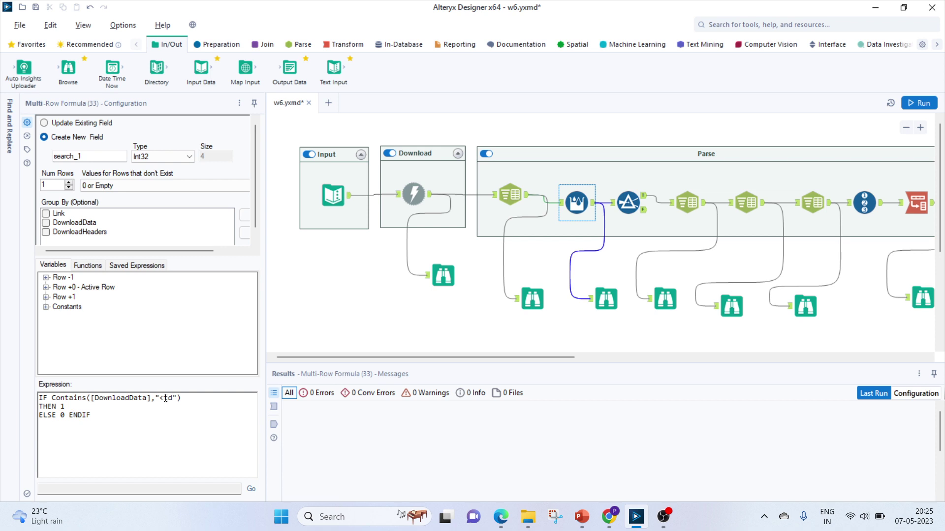
pyautogui.click(611, 517)
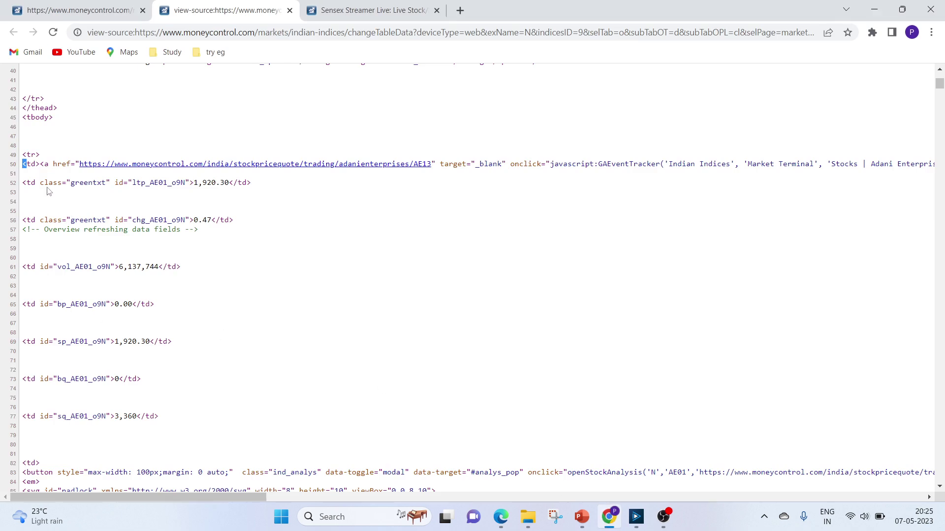
# Switch to Alteryx Designer, open the Multi-Row Formula tool's Browse output and inspect the search_1 flag and DownloadData text of record 56.
pyautogui.click(636, 516)
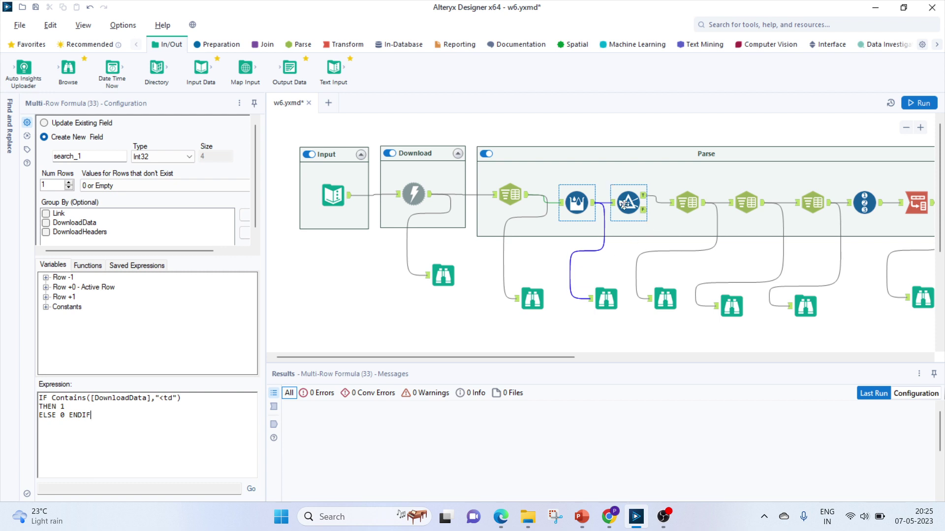
pyautogui.click(607, 295)
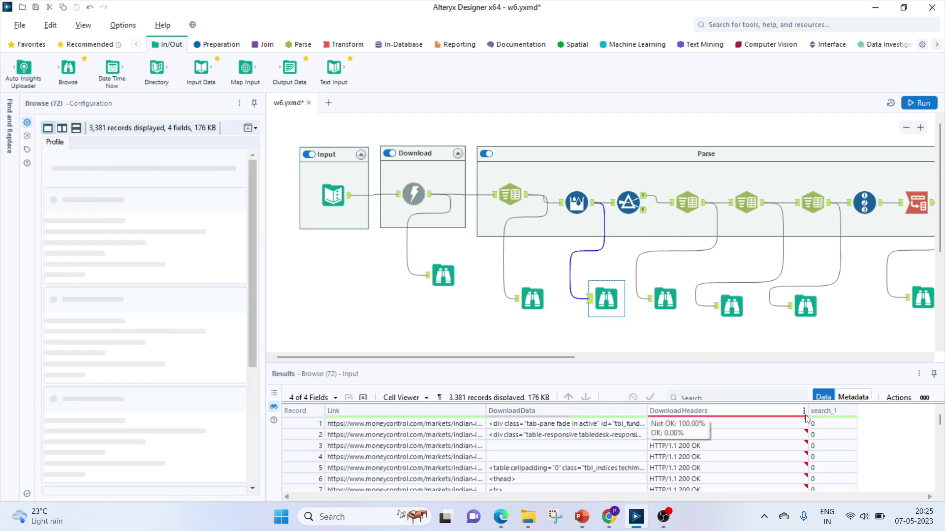
pyautogui.scroll(-8, 940, 452)
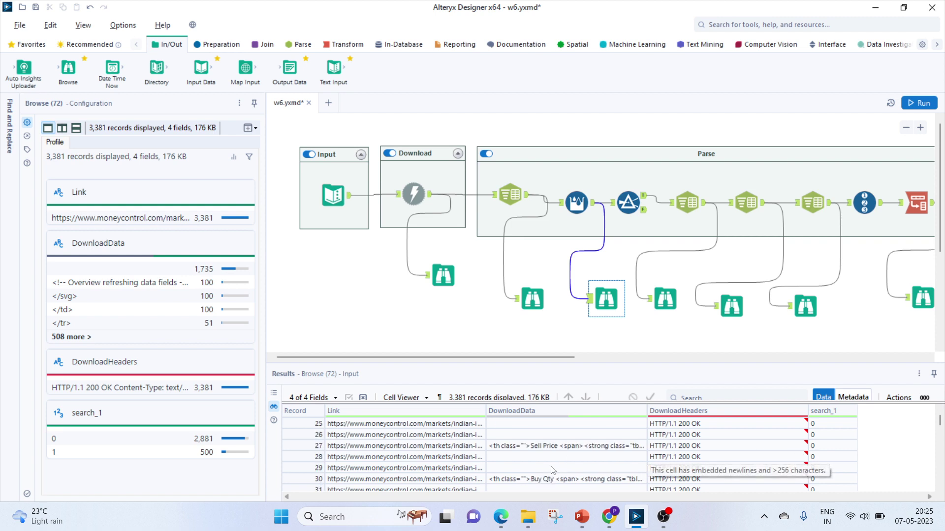
pyautogui.scroll(-10, 942, 448)
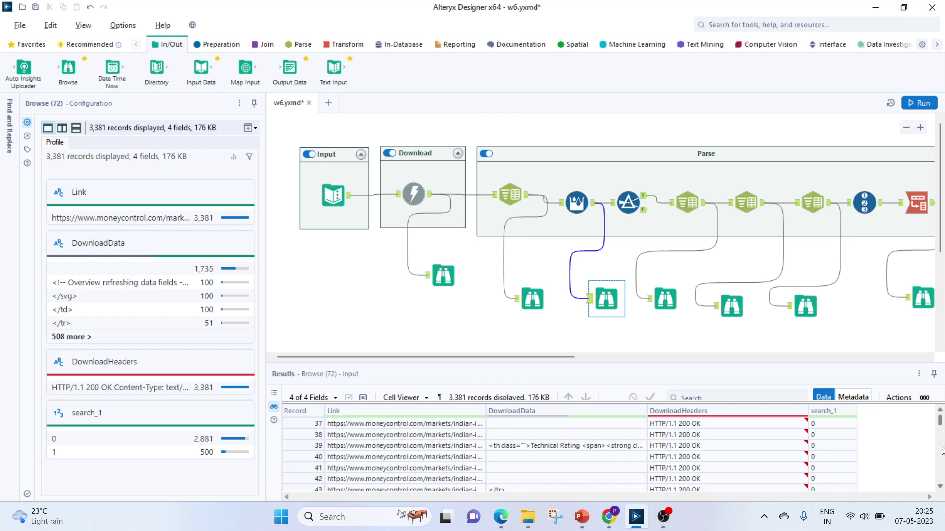
pyautogui.click(839, 435)
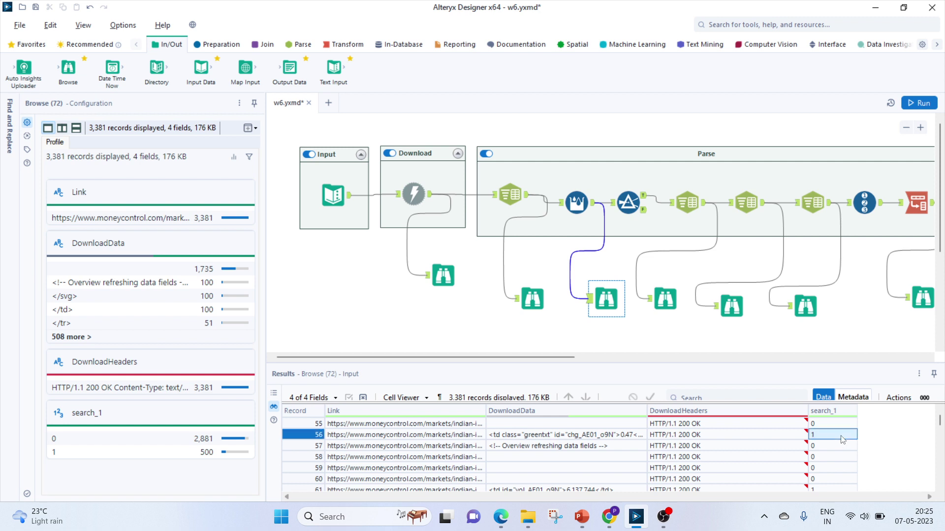
pyautogui.click(511, 438)
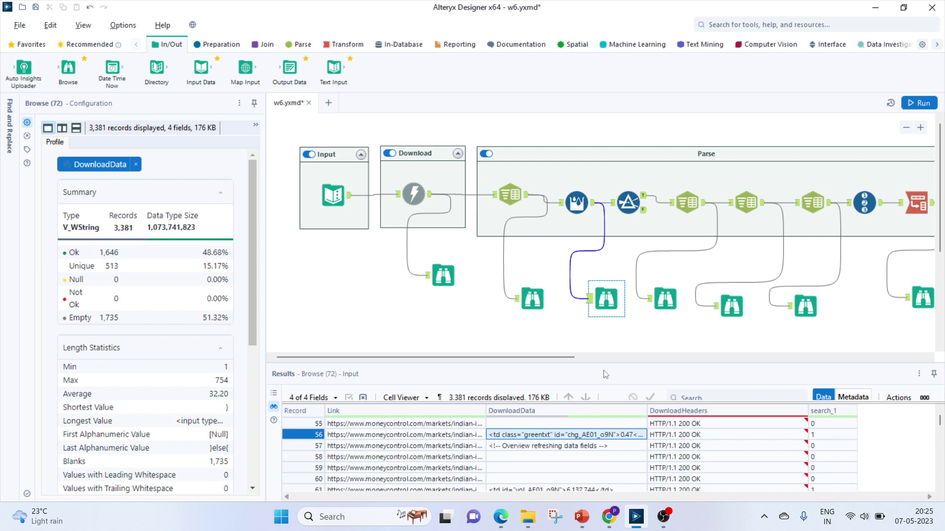
# Review the Filter and following Text To Columns configurations, then locate that split's "=" delimiter in the Adani Enterpris volume cell of Chrome's page source.
pyautogui.click(629, 205)
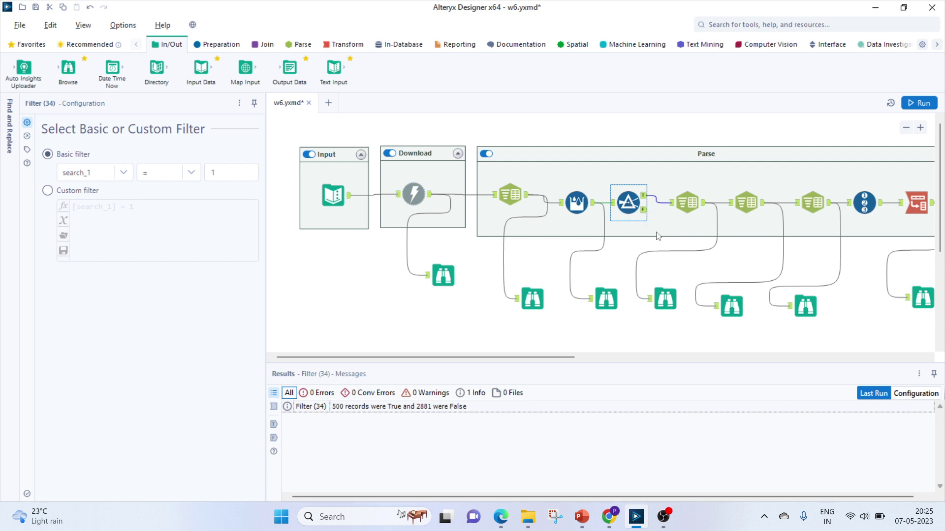
pyautogui.click(688, 201)
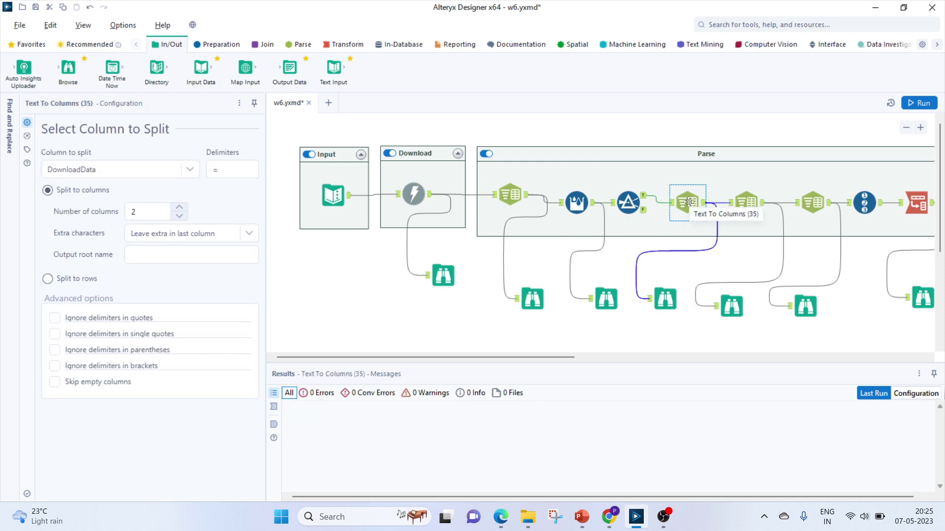
pyautogui.click(613, 519)
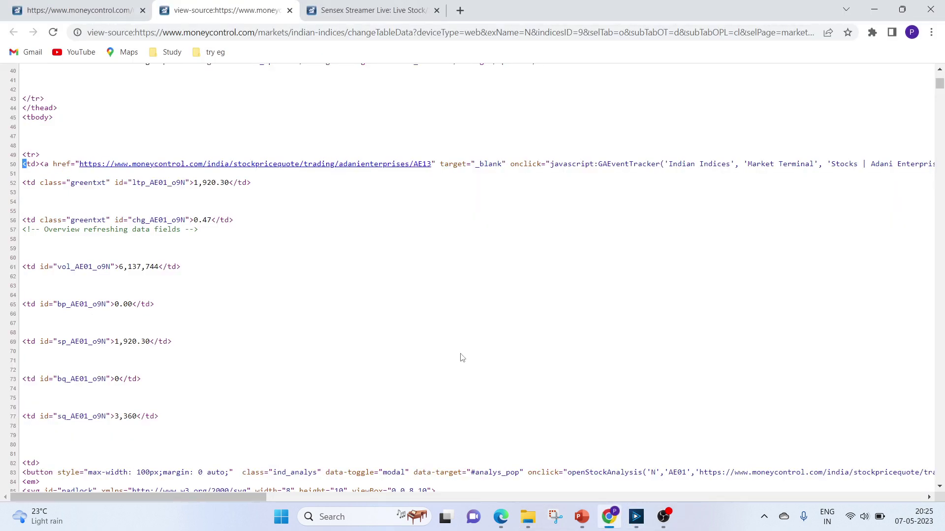
pyautogui.doubleClick(59, 267)
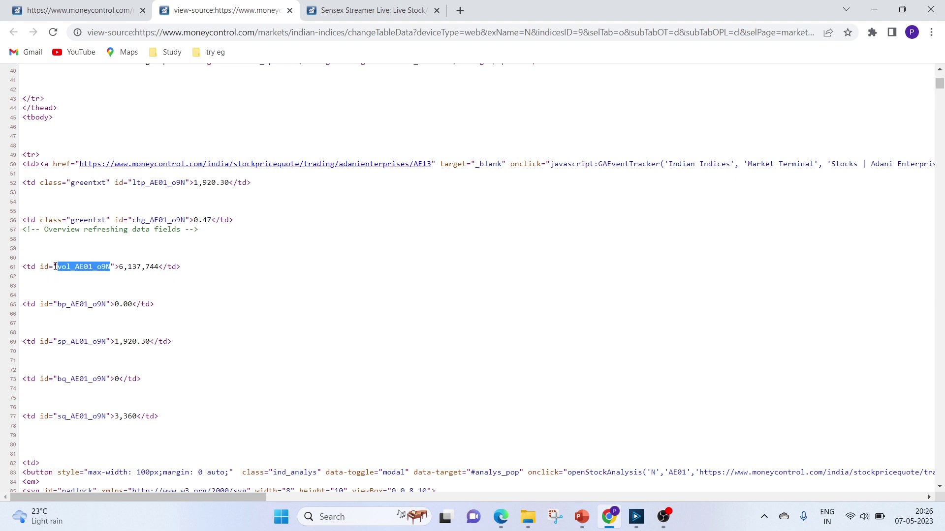
pyautogui.doubleClick(50, 268)
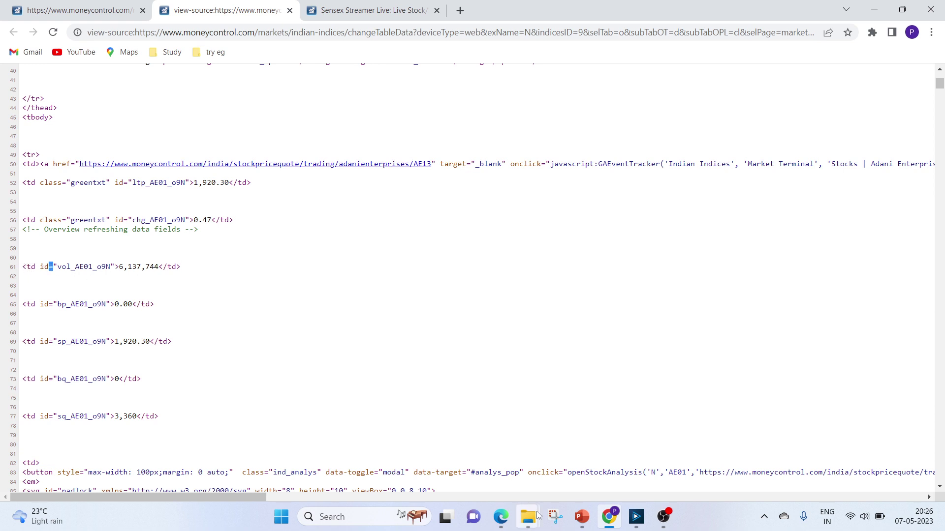
# Return to Alteryx Designer and examine columns 1 and 2 in the Browse output of the "=" split.
pyautogui.click(636, 516)
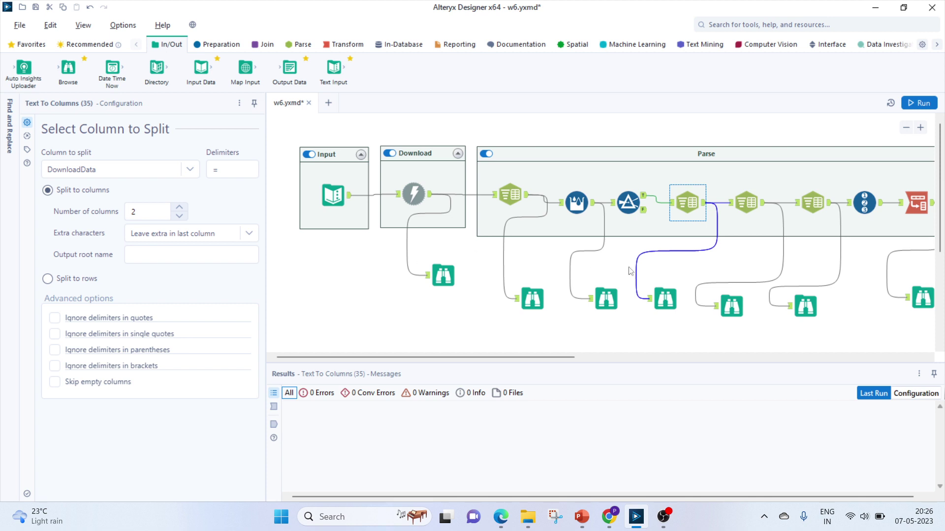
pyautogui.click(665, 298)
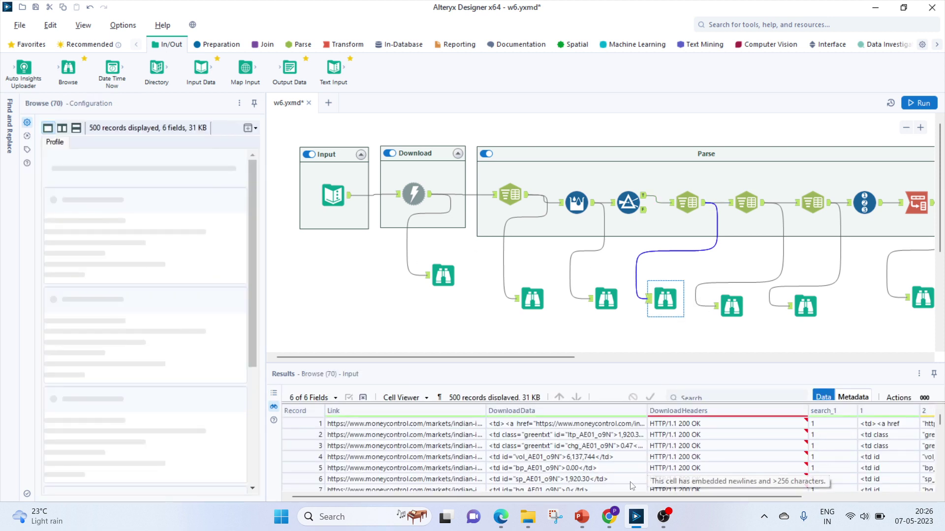
pyautogui.moveTo(563, 498); pyautogui.dragTo(683, 501)
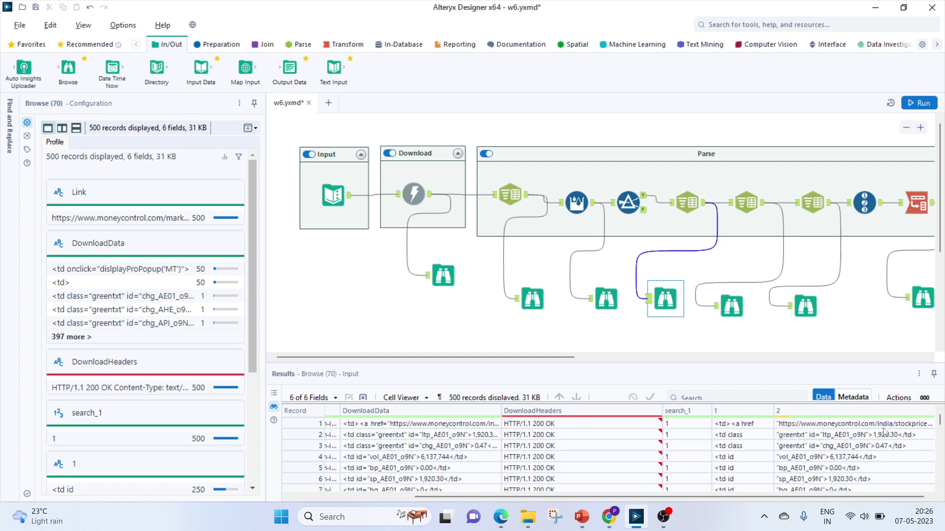
# Review the next Text To Columns tool's ">" delimiter on column 2 and compare the text on either side of it in Chrome's volume cell source.
pyautogui.click(749, 206)
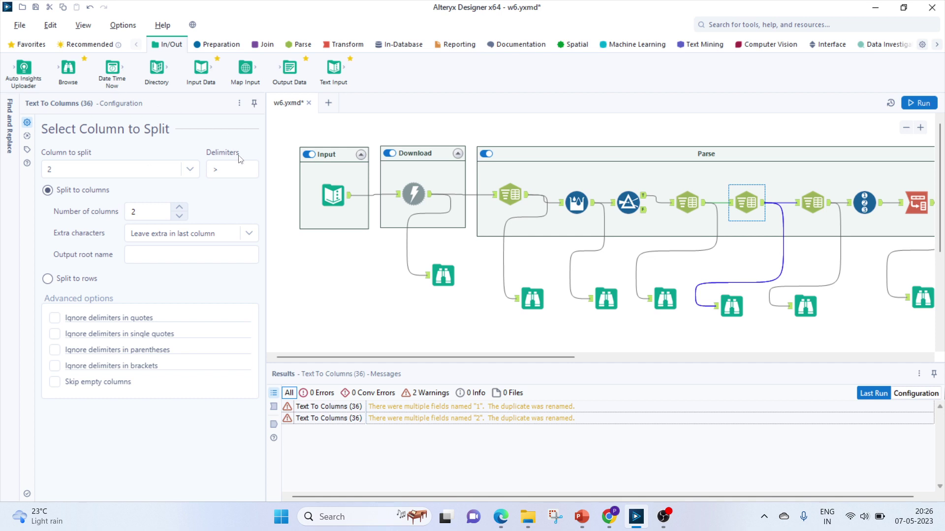
pyautogui.click(223, 169)
pyautogui.click(610, 517)
pyautogui.click(109, 299)
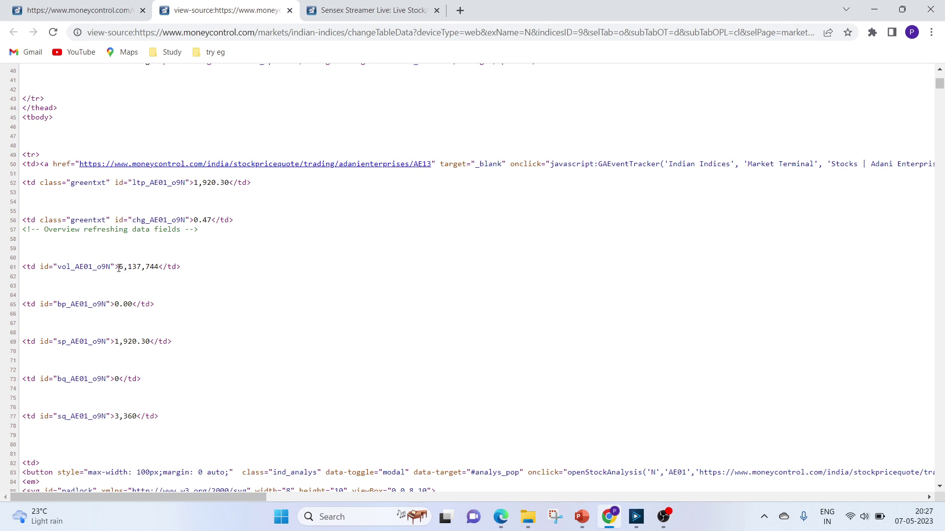
pyautogui.doubleClick(98, 267)
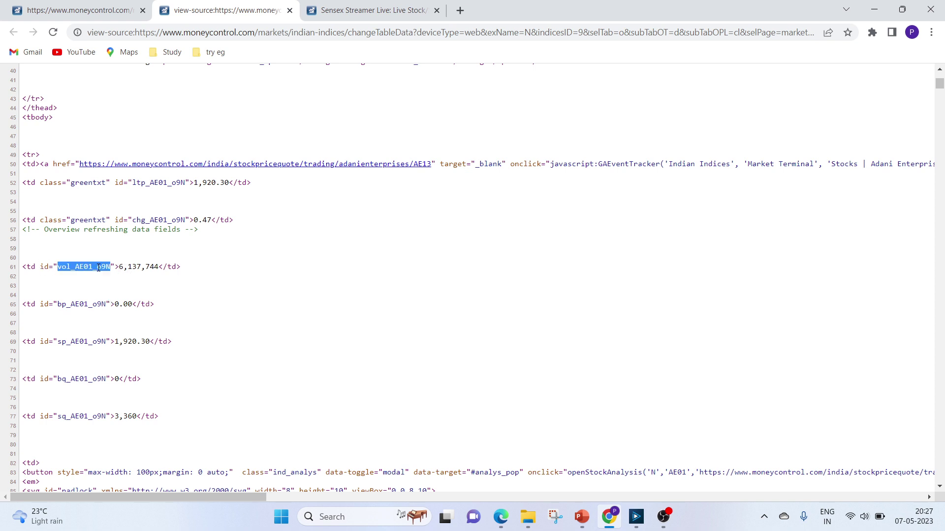
pyautogui.doubleClick(120, 267)
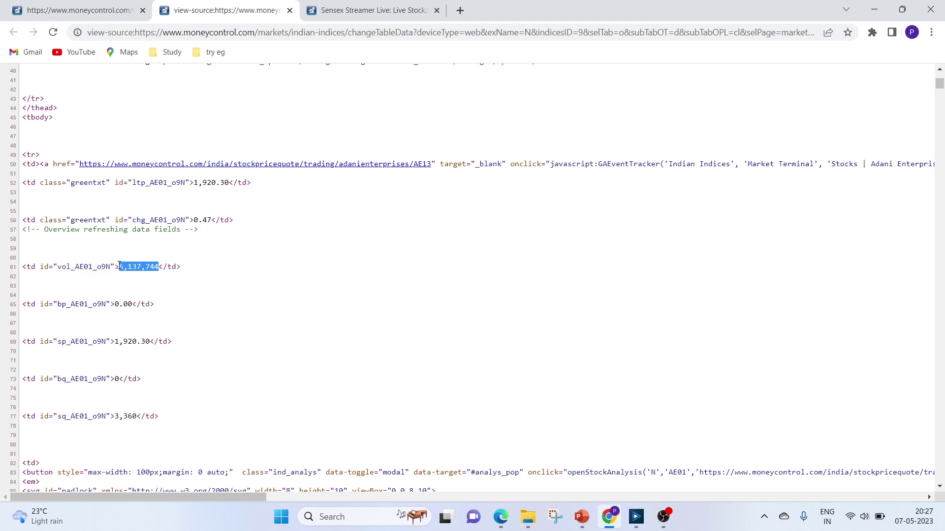
pyautogui.click(118, 268)
pyautogui.doubleClick(108, 268)
pyautogui.doubleClick(128, 268)
pyautogui.doubleClick(96, 266)
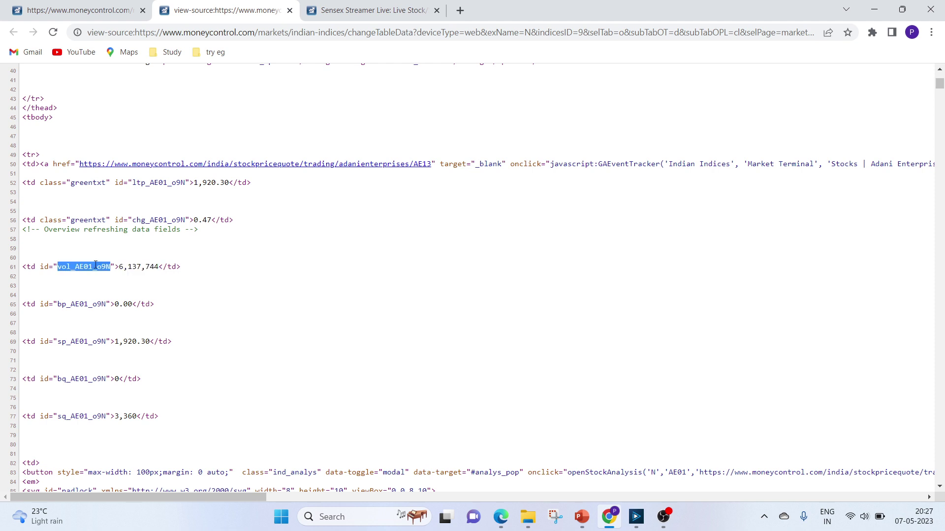
pyautogui.doubleClick(135, 268)
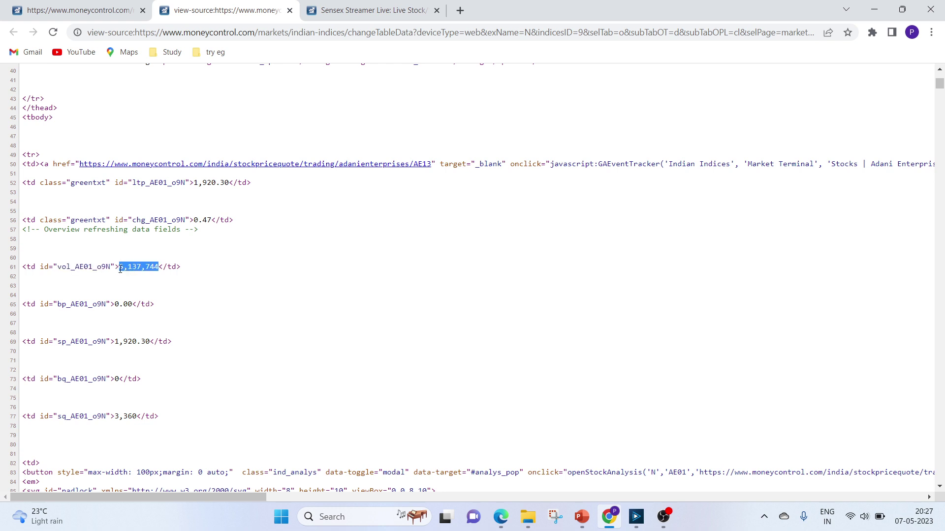
# Switch back to Alteryx Designer and examine columns 1_2 and 2_2 in the Browse output of the ">" split.
pyautogui.click(636, 516)
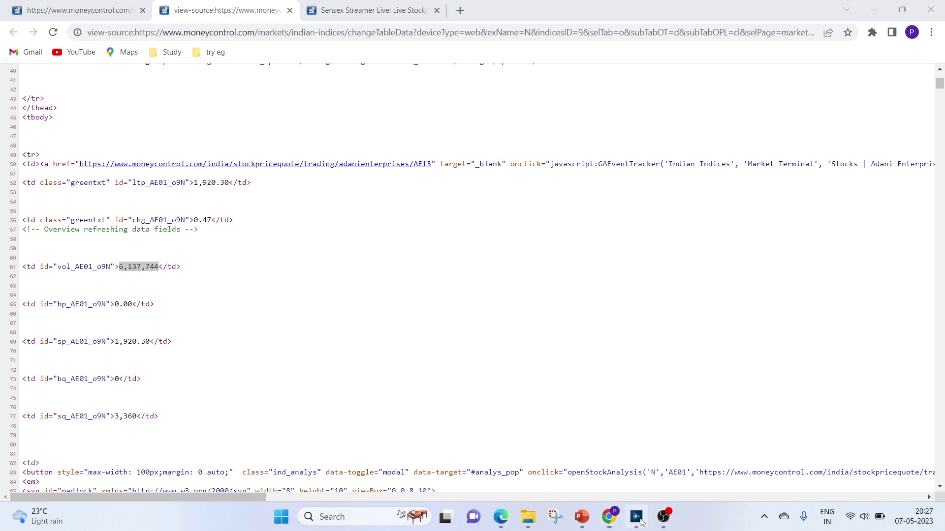
pyautogui.click(732, 305)
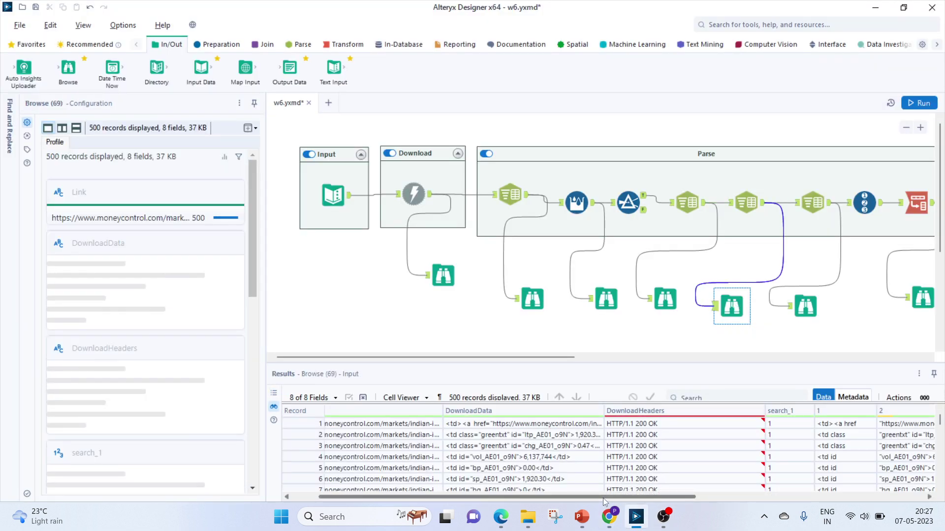
pyautogui.moveTo(642, 497); pyautogui.dragTo(865, 497)
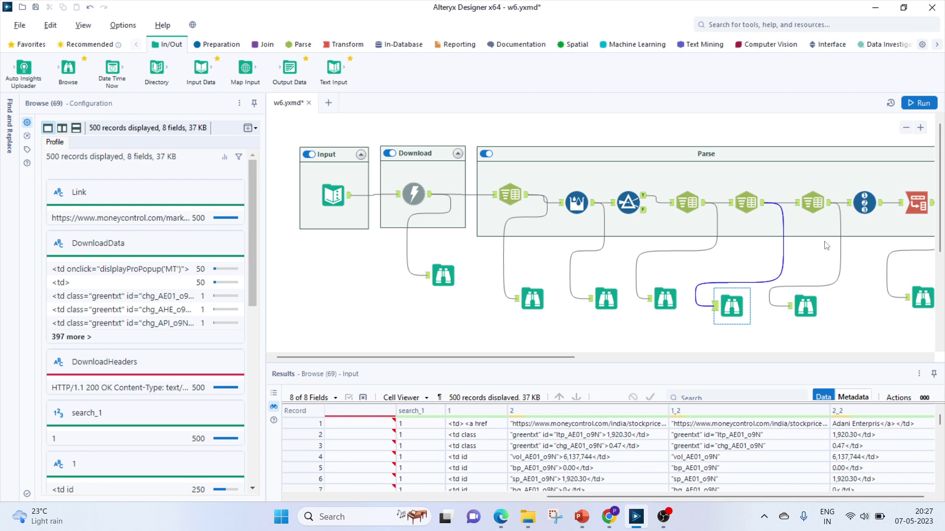
# Review the Text To Columns tool that splits column 2_2 and examine columns 1_3 and 2_3 in its Browse output.
pyautogui.click(816, 206)
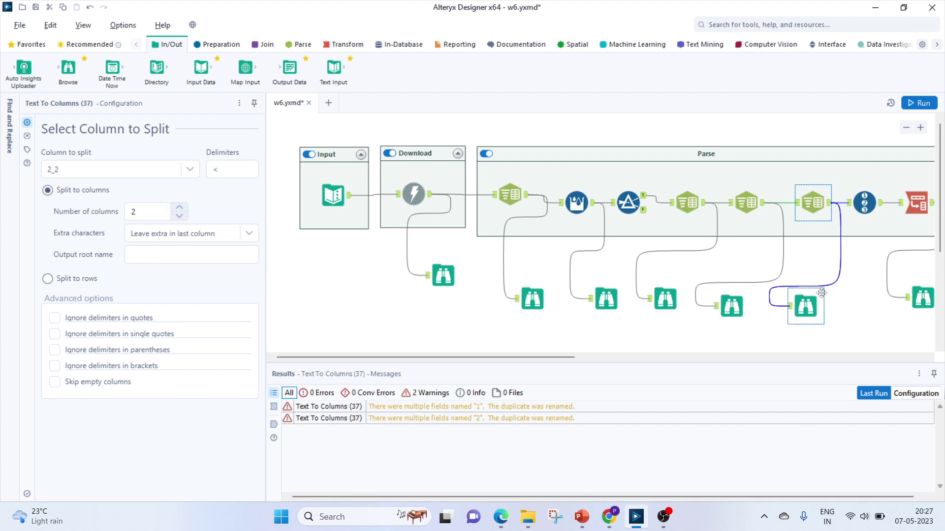
pyautogui.click(806, 309)
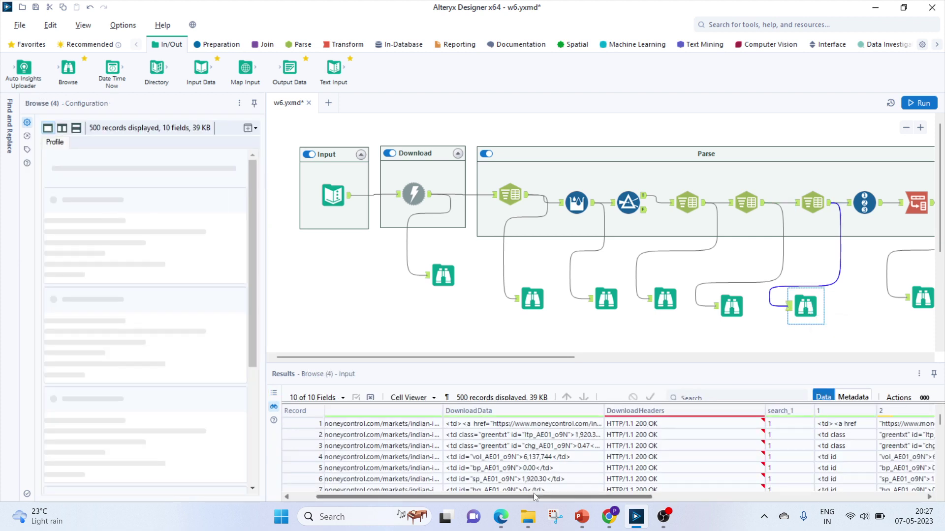
pyautogui.moveTo(539, 498); pyautogui.dragTo(847, 488)
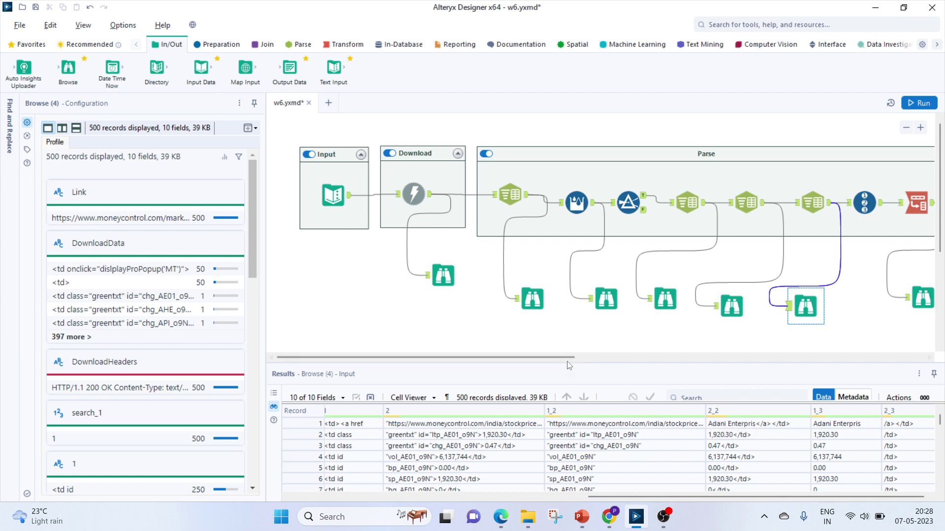
# Review the Record ID tool's settings and the Transpose tool's selected key and data columns.
pyautogui.moveTo(566, 362); pyautogui.dragTo(703, 360)
pyautogui.click(560, 204)
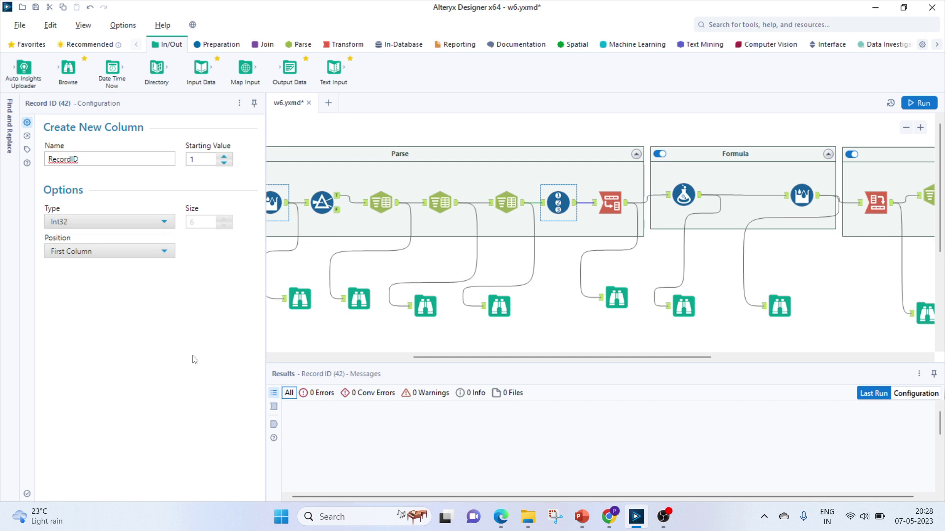
pyautogui.click(610, 203)
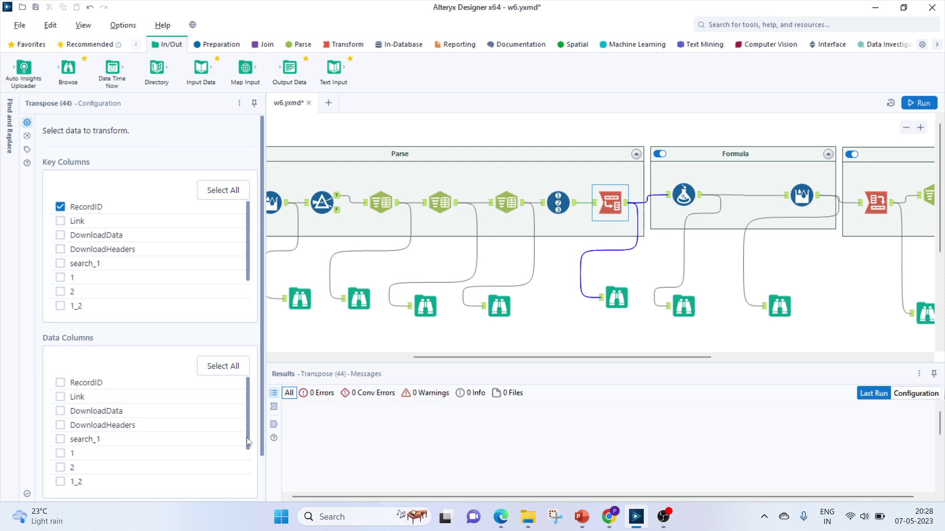
pyautogui.scroll(-2, 247, 438)
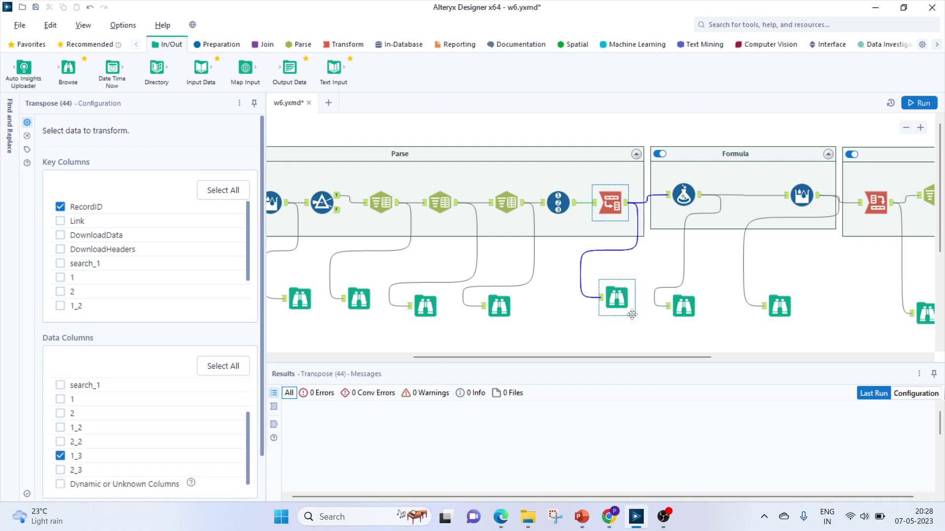
# Open the Transpose tool's Browse output and inspect its RecordID, Name and Value fields.
pyautogui.click(617, 297)
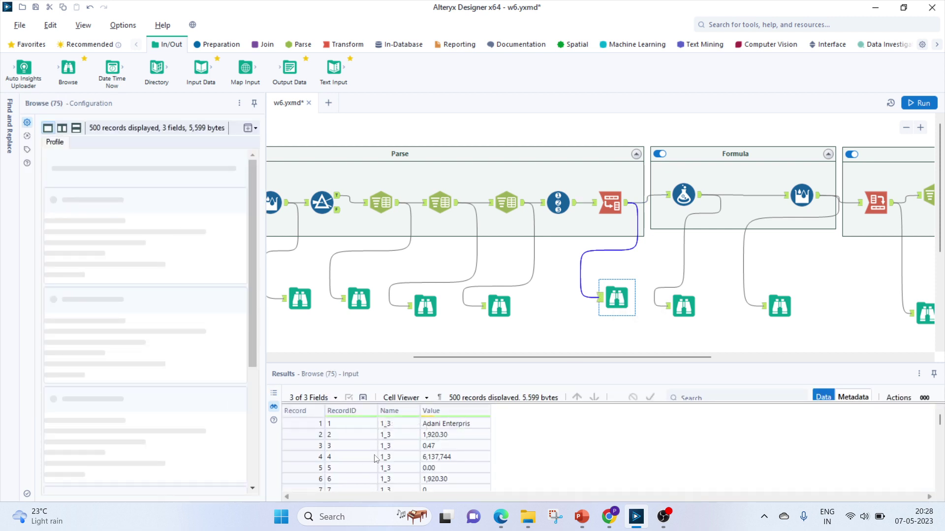
pyautogui.click(337, 440)
pyautogui.click(400, 428)
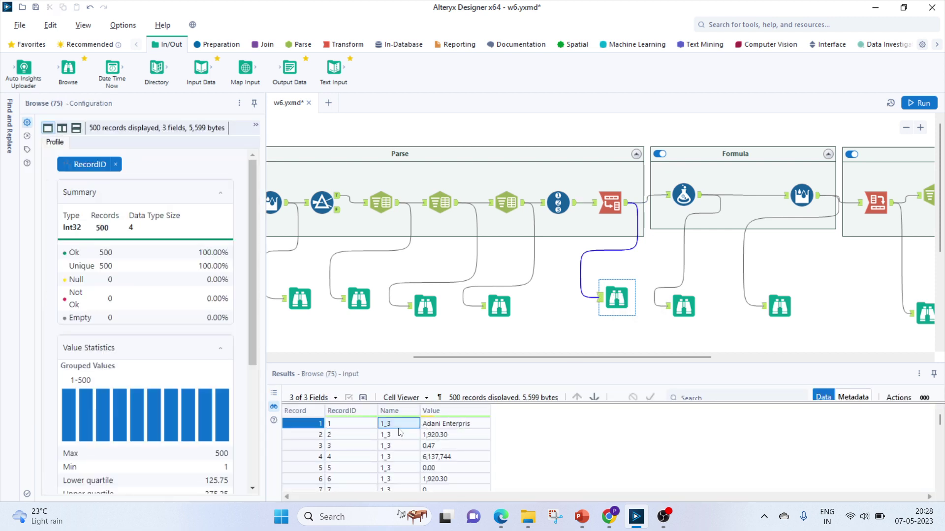
pyautogui.click(449, 429)
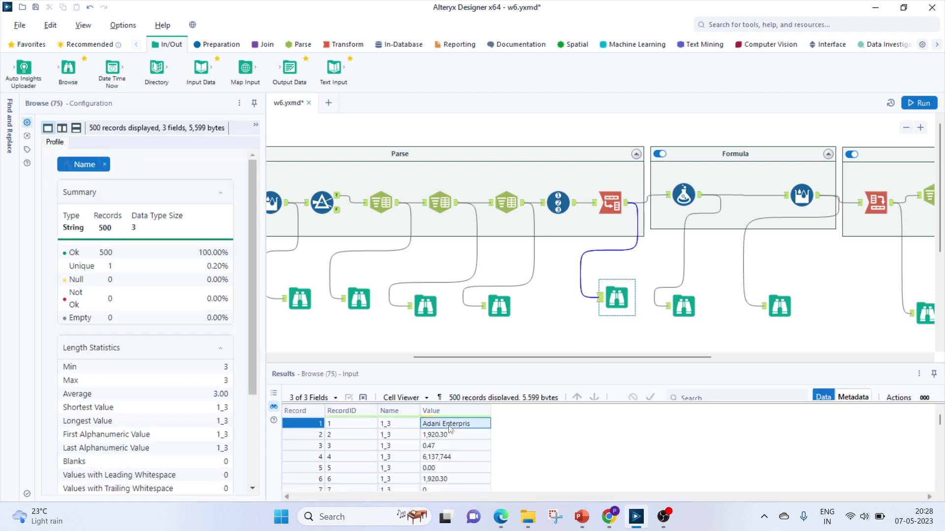
# Compare the transposed values with Moneycontrol's NIFTY 50 table in Chrome, then return to Alteryx Designer.
pyautogui.click(609, 517)
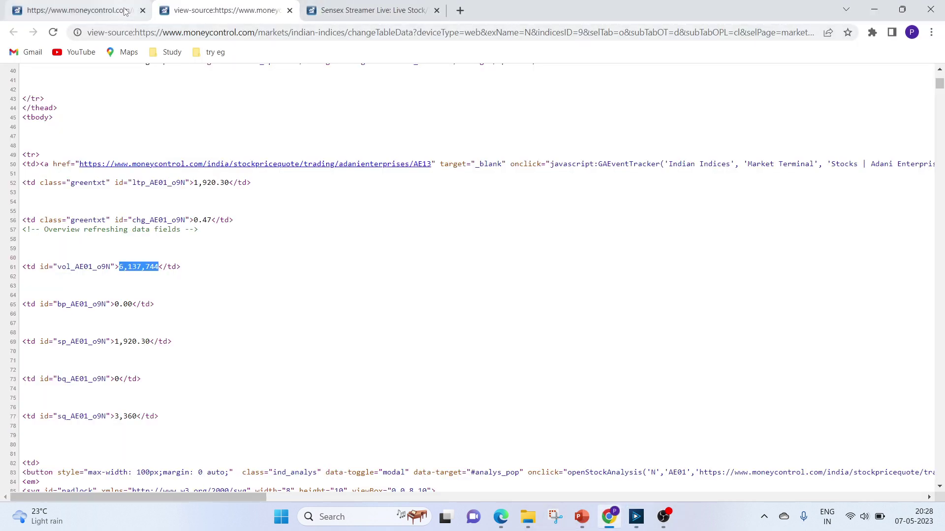
pyautogui.click(325, 9)
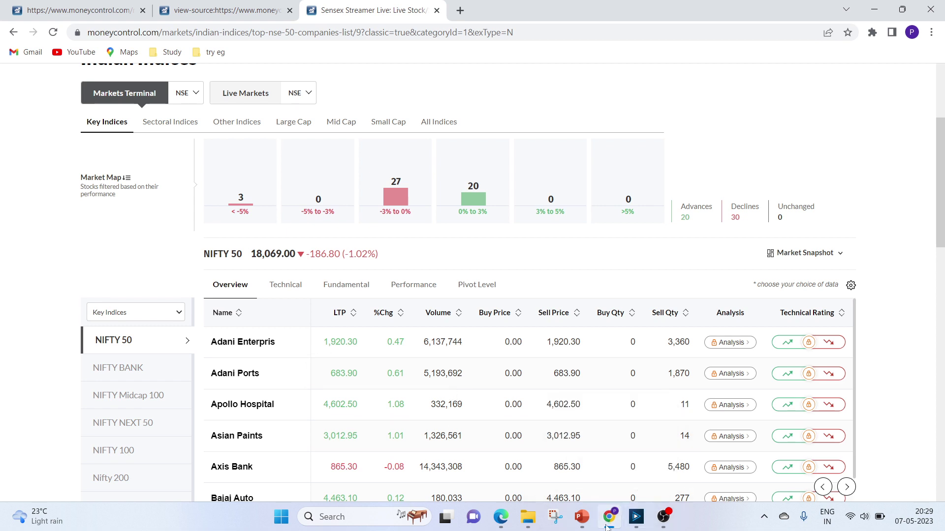
pyautogui.click(636, 525)
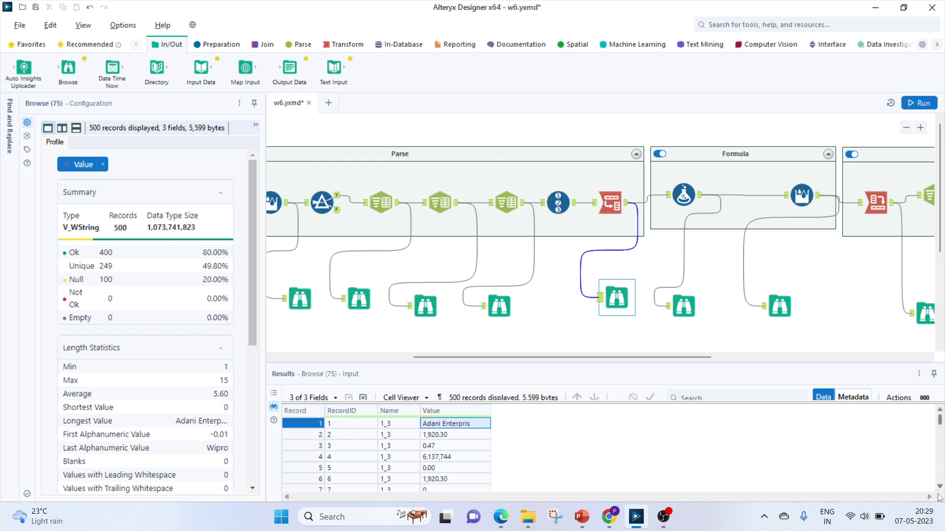
# Examine the transposed Value field from the first company's records through to the start of the second company's.
pyautogui.scroll(-1, 470, 473)
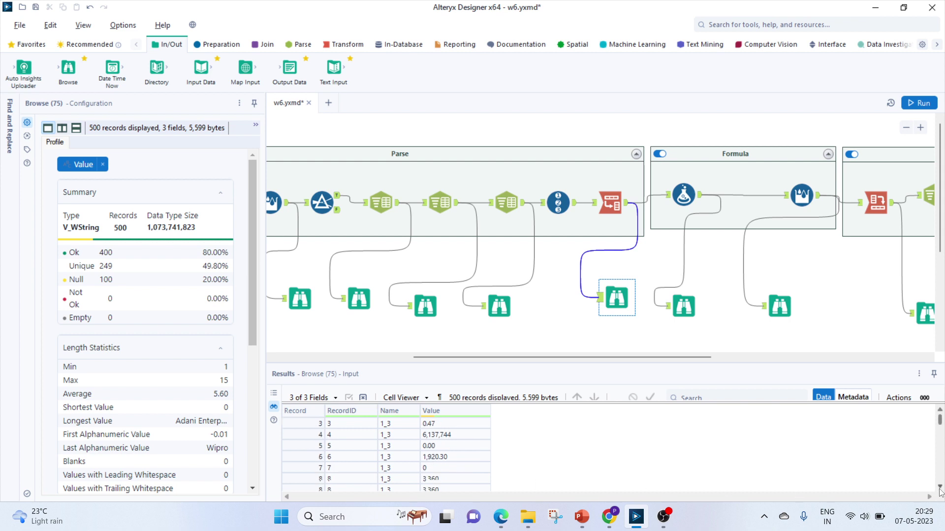
pyautogui.click(441, 479)
pyautogui.click(940, 487)
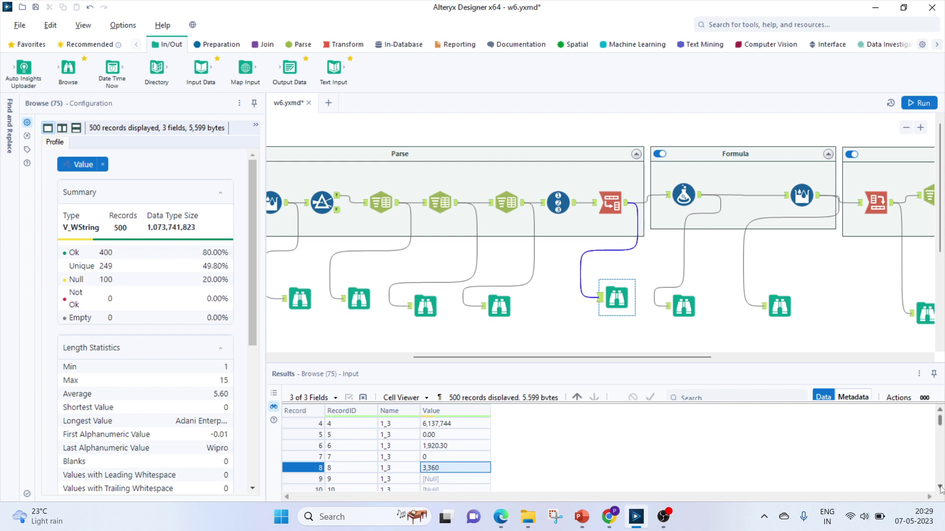
pyautogui.click(940, 488)
pyautogui.click(940, 487)
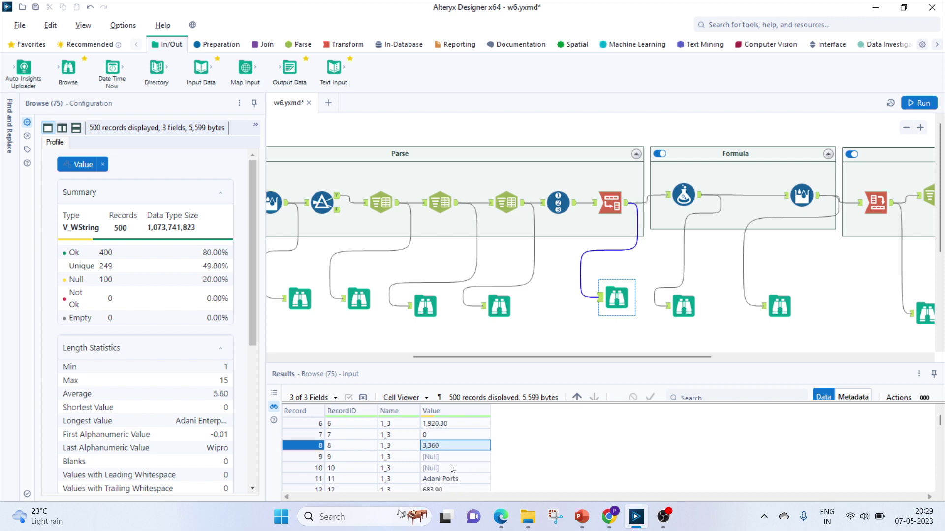
pyautogui.click(446, 470)
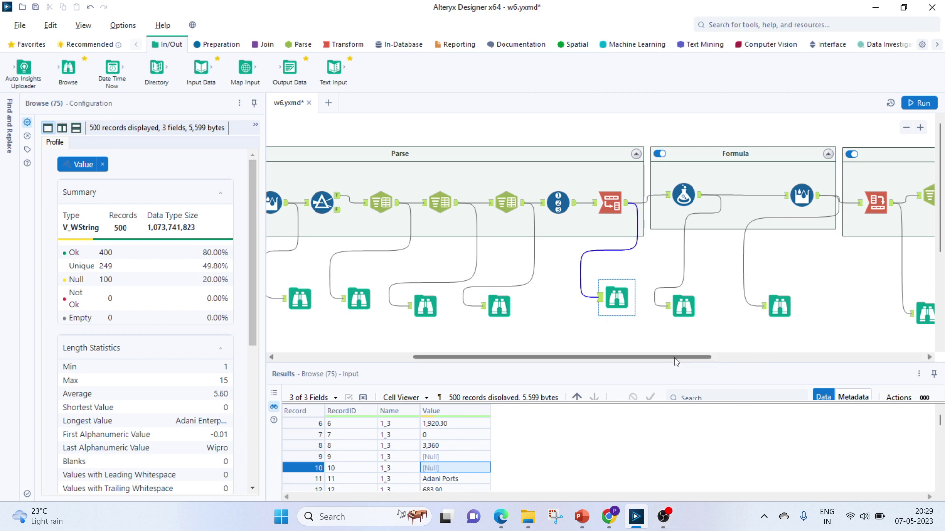
# Open the Formula tool after the Transpose and review the REGEX_Match expression of its check column.
pyautogui.moveTo(675, 358); pyautogui.dragTo(810, 367)
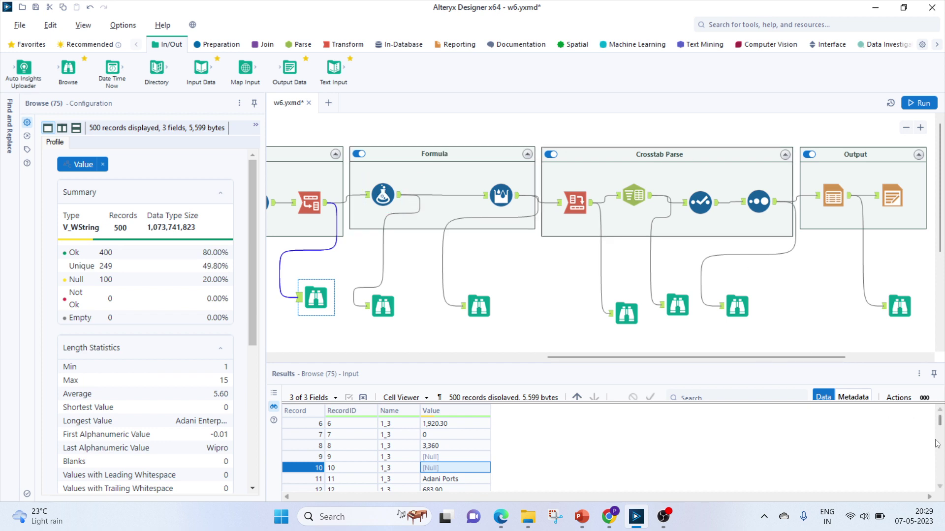
pyautogui.scroll(3, 940, 418)
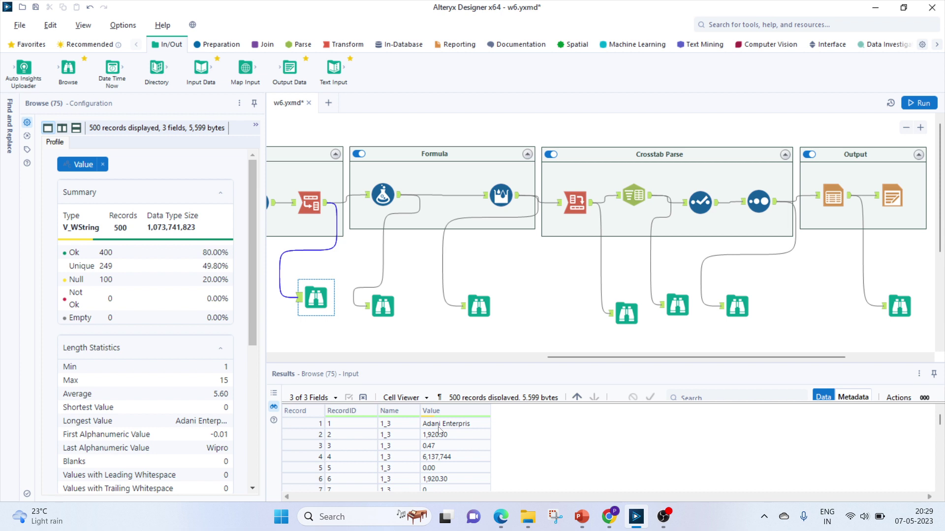
pyautogui.click(377, 200)
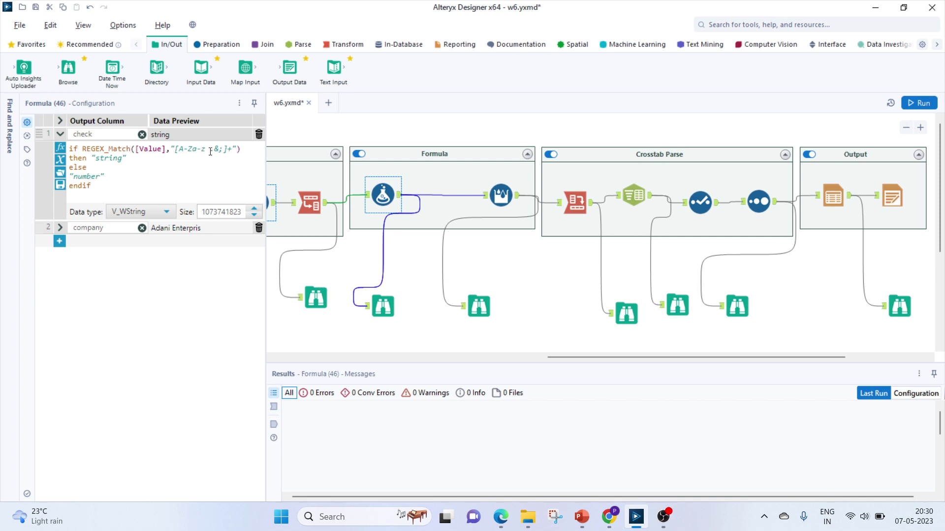
pyautogui.click(288, 202)
# Switch to Chrome and look through the company names in Moneycontrol's NIFTY 50 table.
pyautogui.click(613, 525)
pyautogui.click(84, 7)
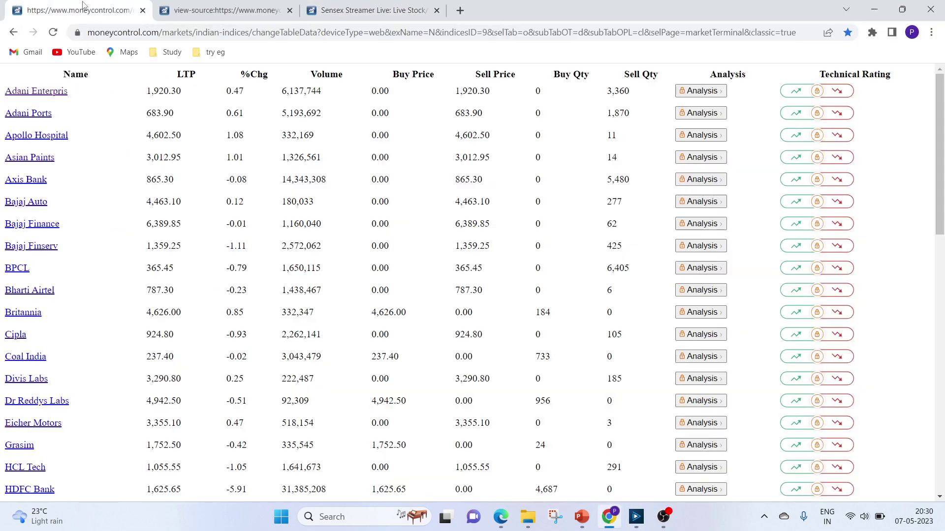
pyautogui.scroll(-3, 84, 385)
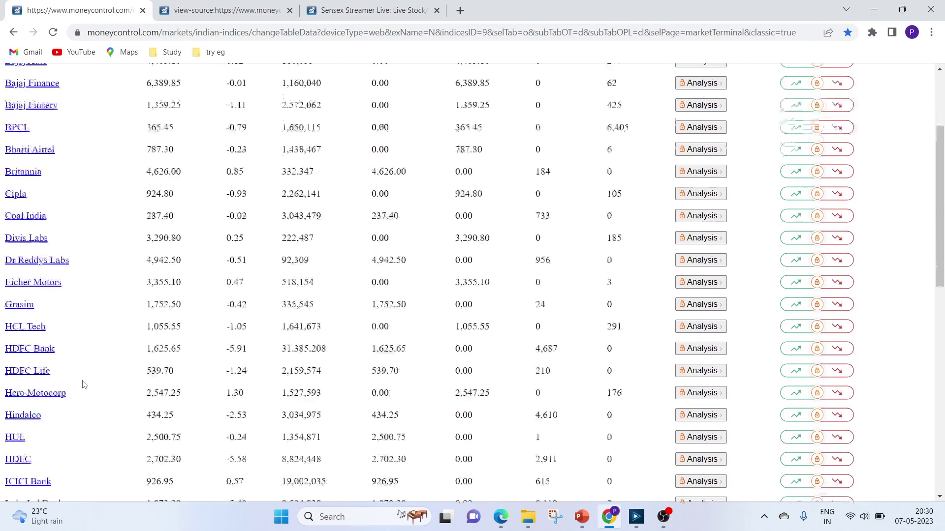
pyautogui.scroll(-5, 83, 385)
pyautogui.scroll(-2, 84, 384)
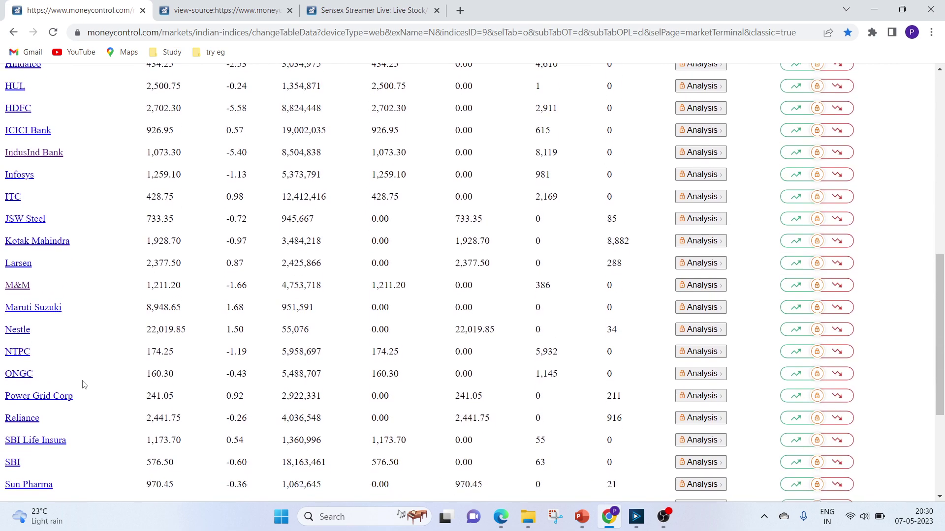
pyautogui.scroll(-2, 84, 385)
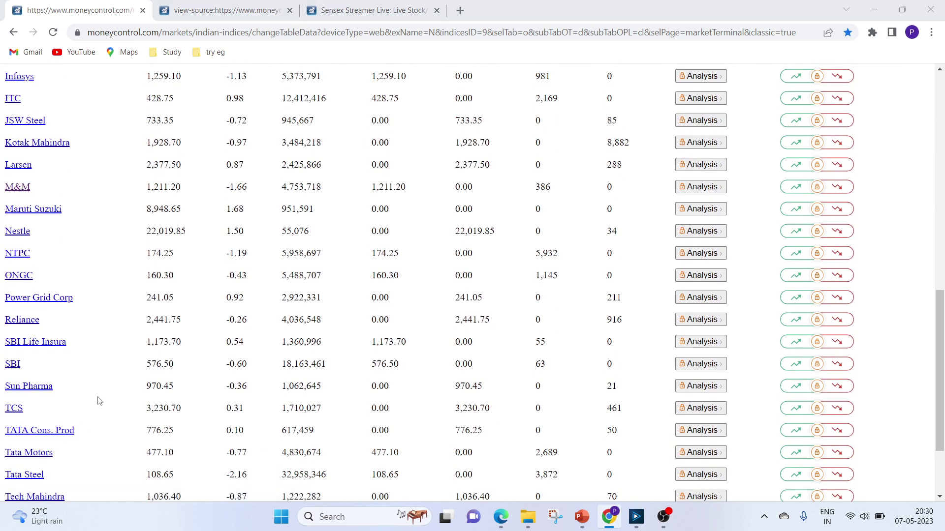
# Compare the characters allowed in the check column's regex with the M&M company name on the Moneycontrol page.
pyautogui.hotkey('alt', 'Tab')
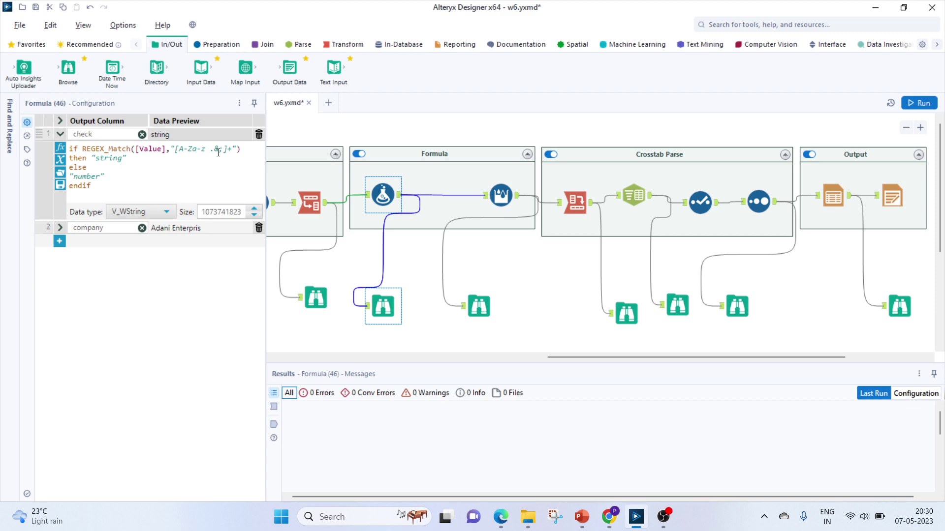
pyautogui.hotkey('alt', 'Tab')
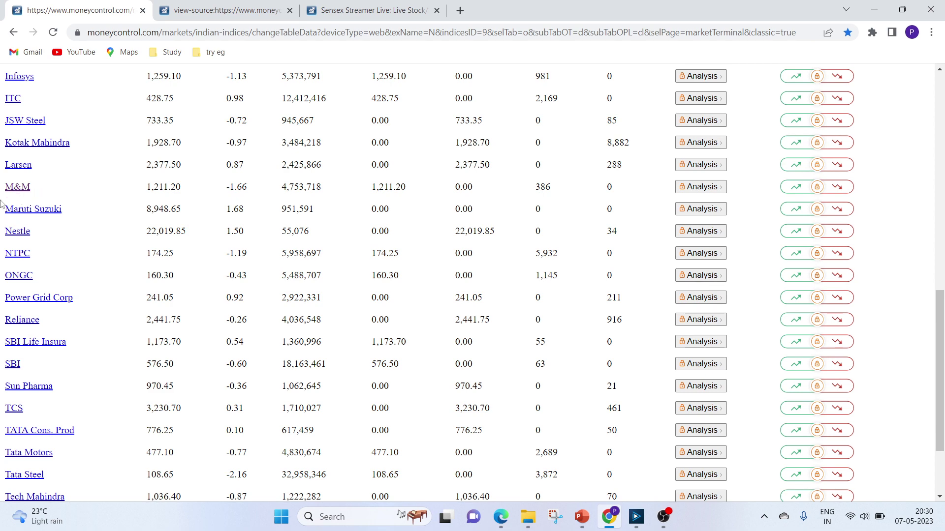
pyautogui.hotkey('alt', 'Tab')
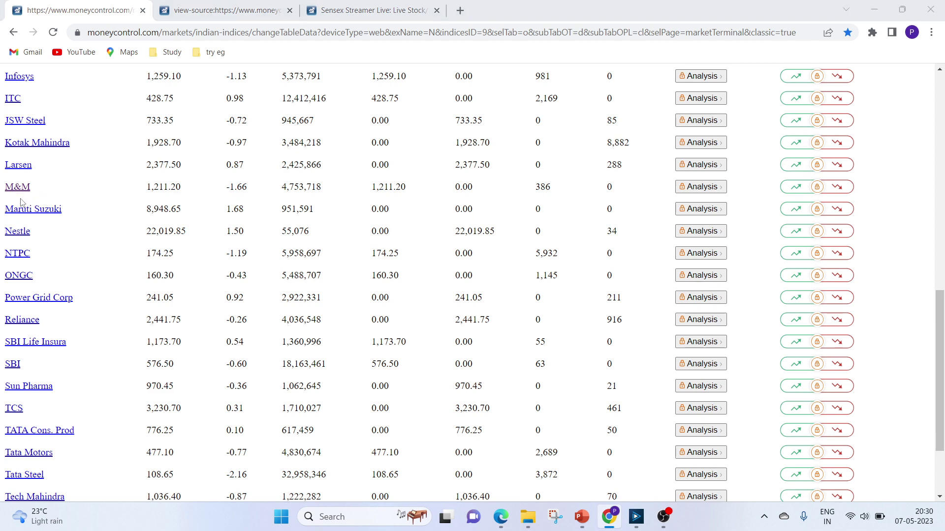
pyautogui.click(219, 148)
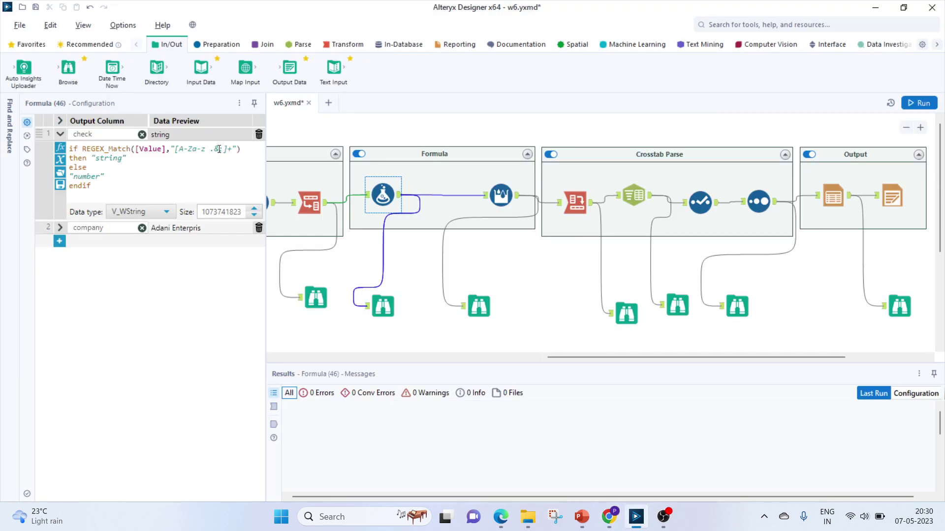
pyautogui.hotkey('alt', 'Tab')
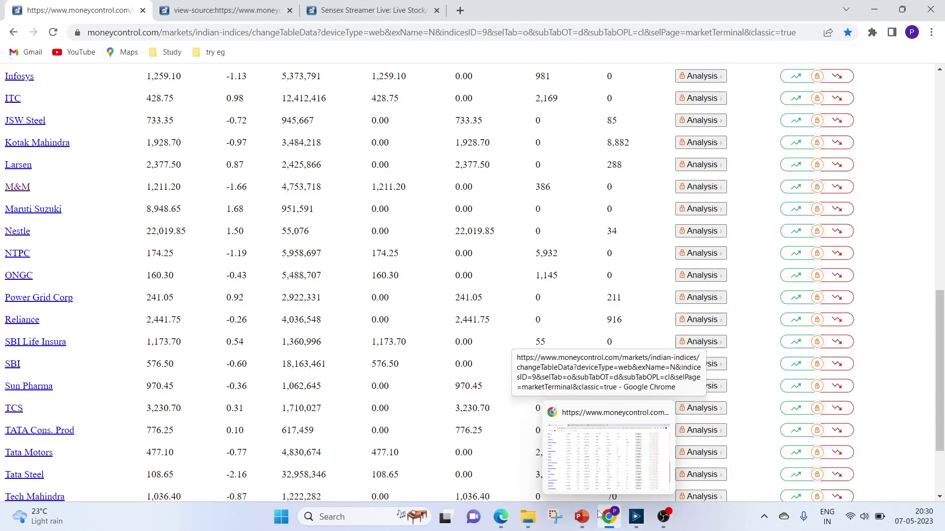
# Check how the M&M name appears in o1.pdf in Edge, and return to Alteryx Designer.
pyautogui.moveTo(639, 524)
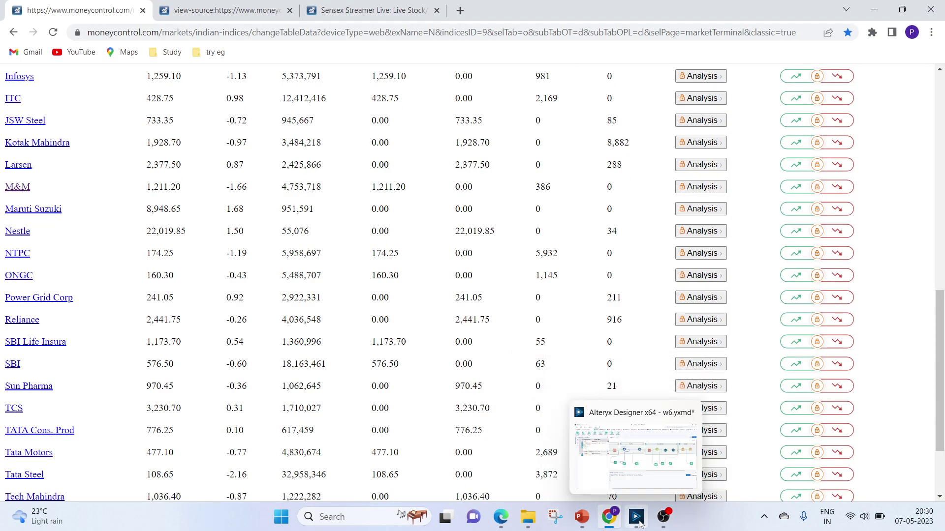
pyautogui.click(501, 516)
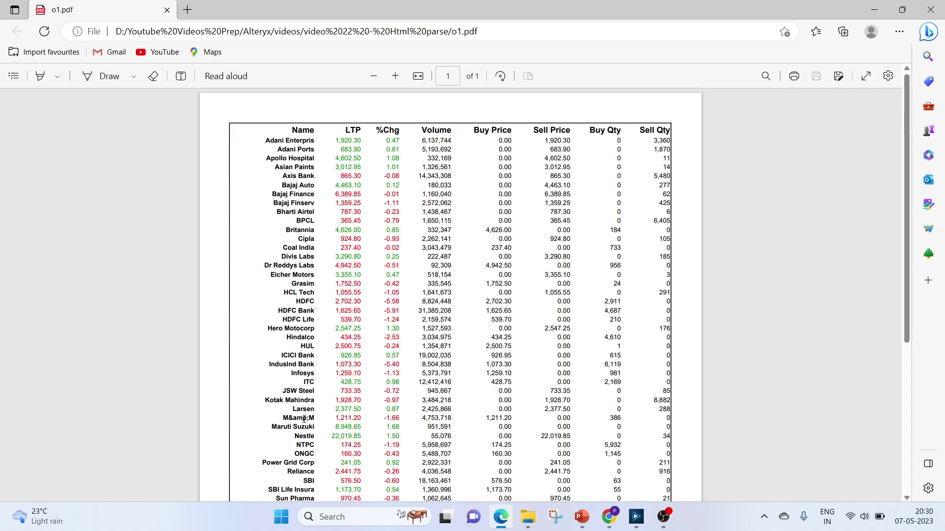
pyautogui.hotkey('alt', 'Tab')
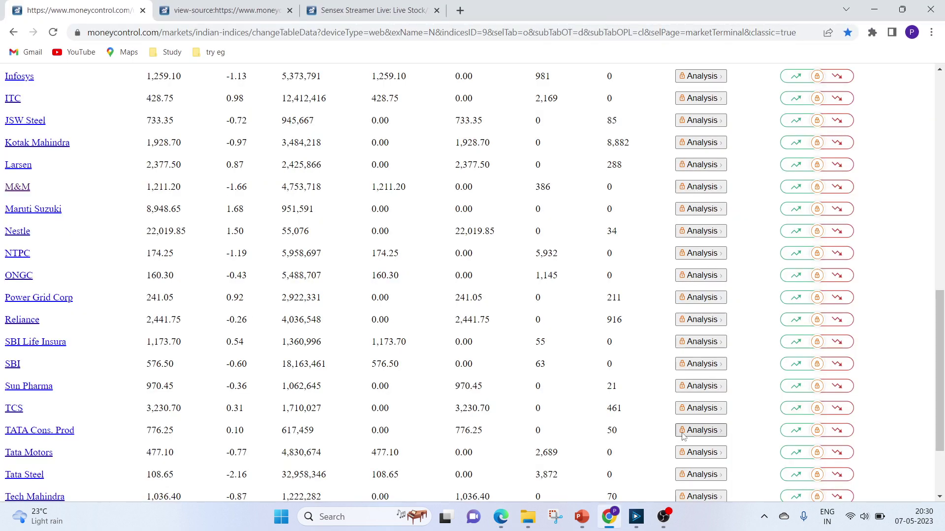
pyautogui.click(636, 516)
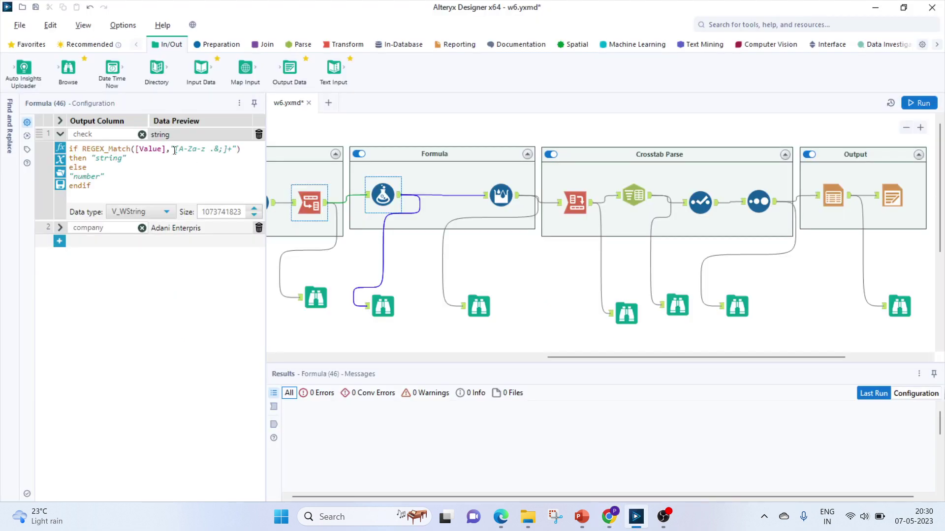
# Expand the Formula tool's company column and review the expression that returns [Value] for strings and Null() otherwise.
pyautogui.click(199, 157)
pyautogui.click(61, 228)
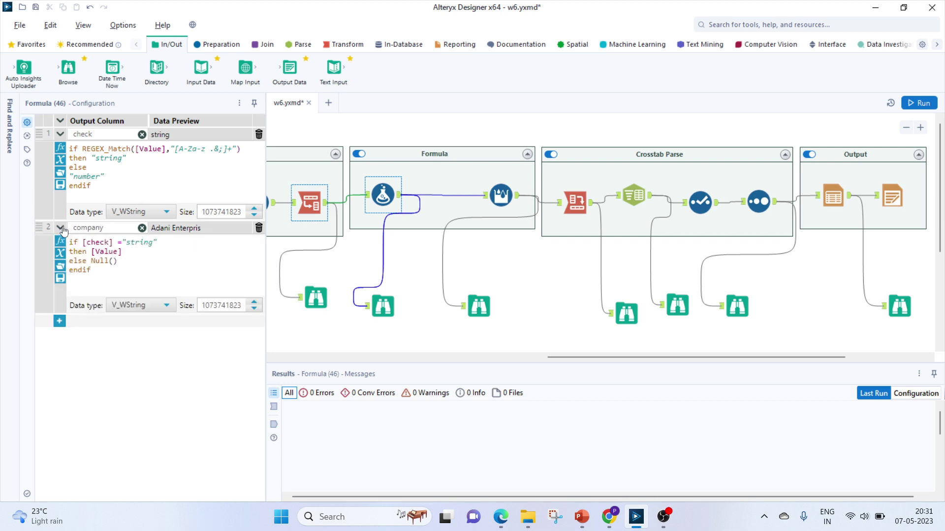
pyautogui.doubleClick(110, 253)
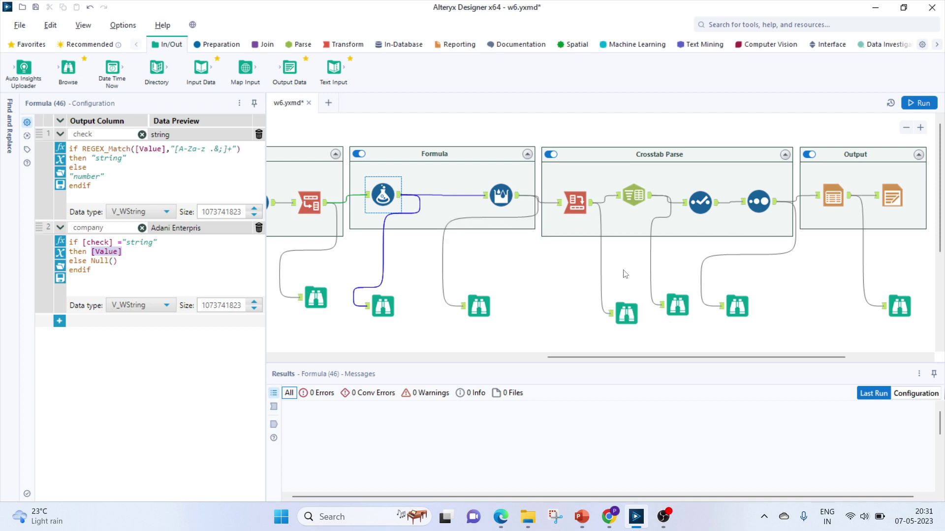
# Open the Formula tool's Browse output and compare the check and company columns down to the Adani Ports record.
pyautogui.click(379, 310)
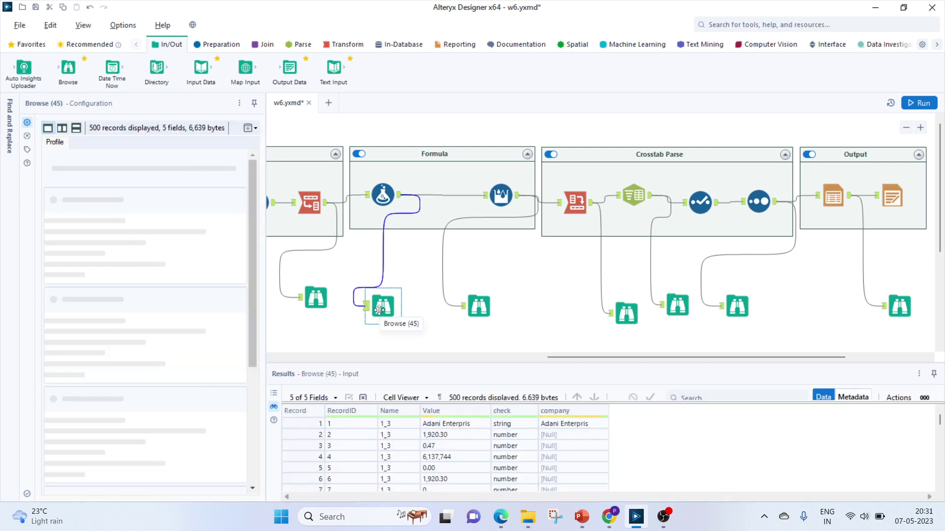
pyautogui.click(507, 424)
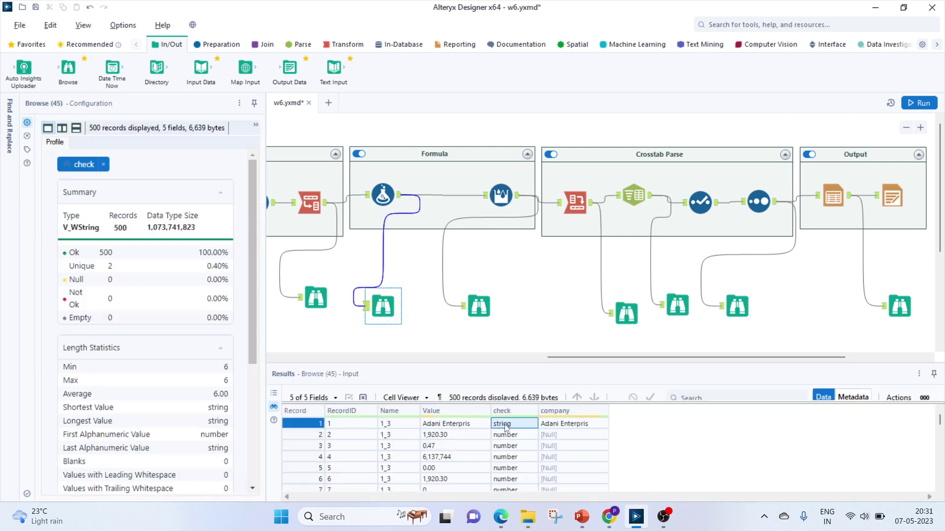
pyautogui.click(567, 427)
pyautogui.click(513, 448)
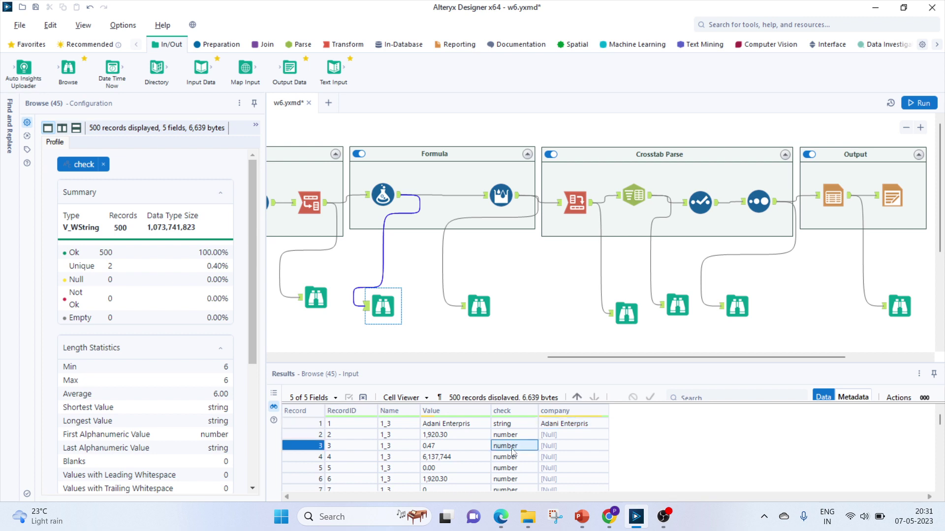
pyautogui.press('Down')
pyautogui.press('Down')
pyautogui.press('Down')
pyautogui.press('Down')
pyautogui.press('Down')
pyautogui.press('Down')
pyautogui.press('Down')
pyautogui.press('Down')
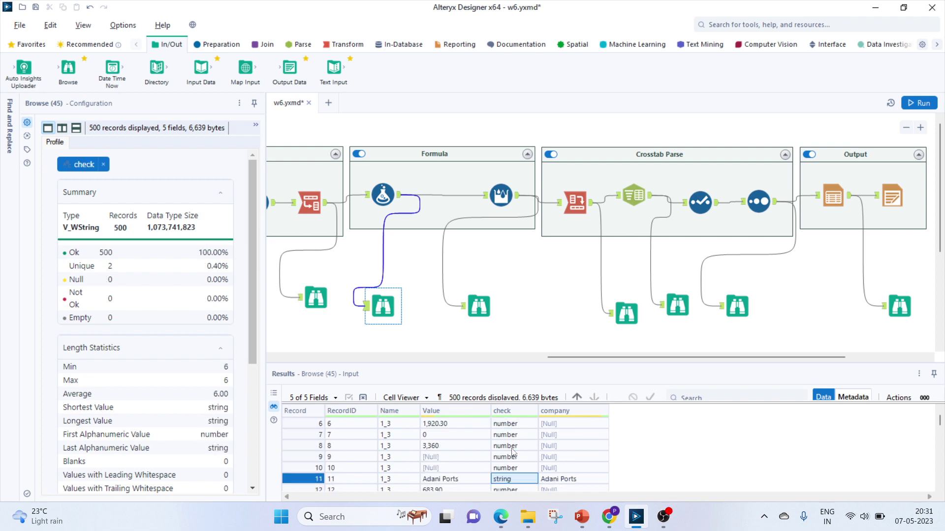
pyautogui.click(560, 481)
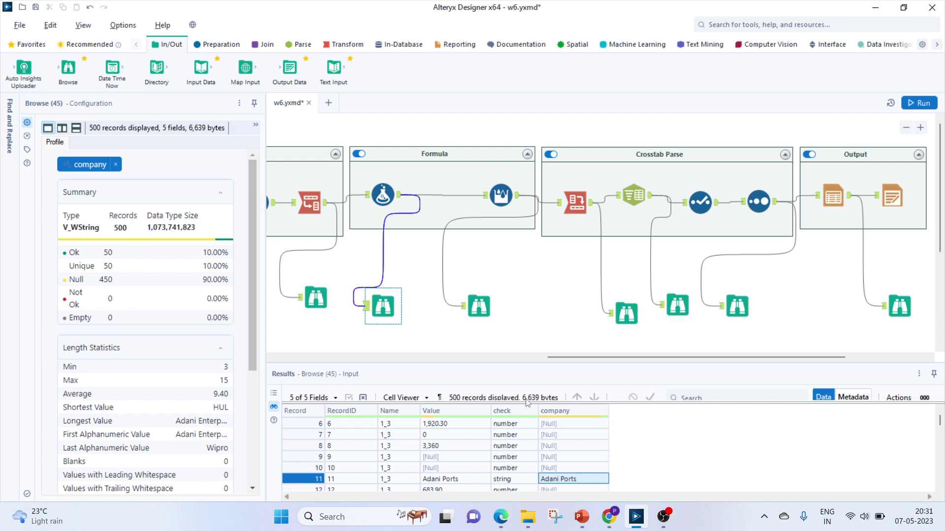
# Go back to the first records of the Formula output and examine the null company values below Adani Enterpris.
pyautogui.click(940, 410)
pyautogui.click(940, 411)
pyautogui.click(940, 410)
pyautogui.click(940, 410)
pyautogui.click(940, 410)
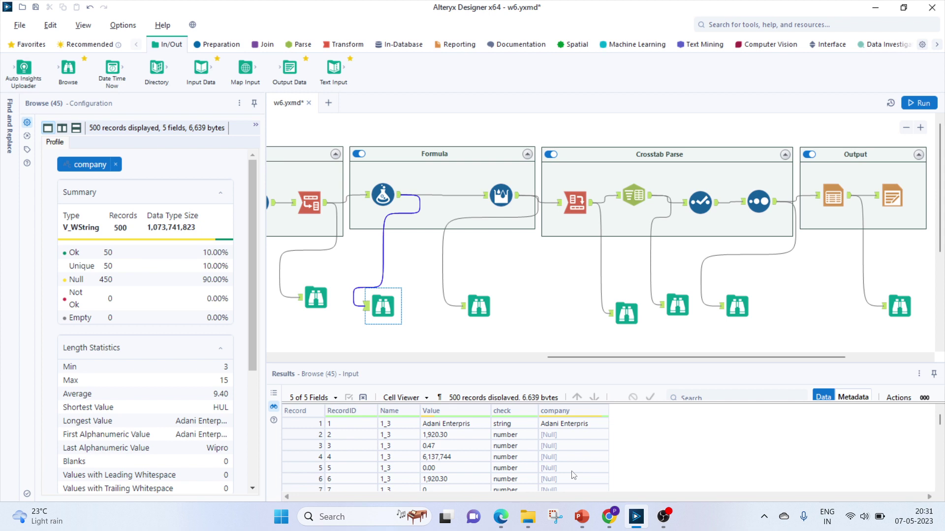
pyautogui.click(555, 436)
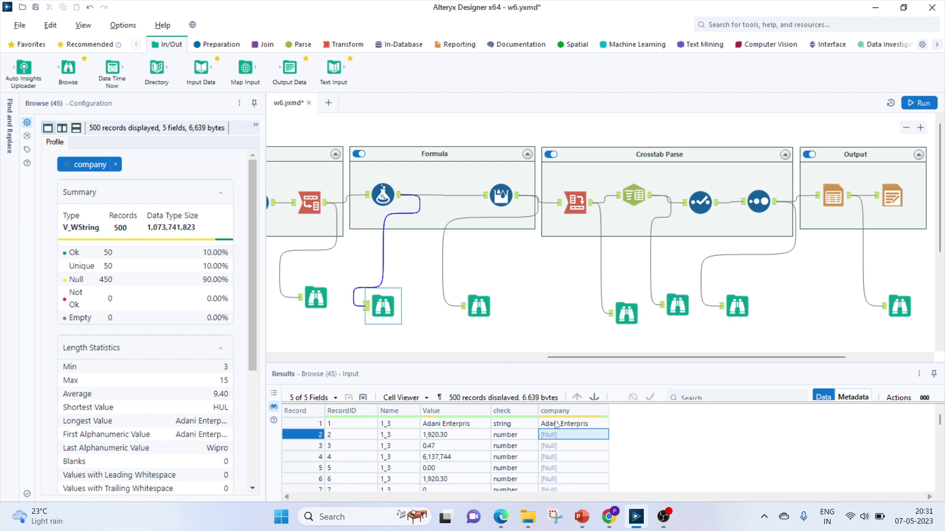
# Review the Multi-Row Formula tool's expression for filling null company values and expand its active row variables.
pyautogui.click(502, 203)
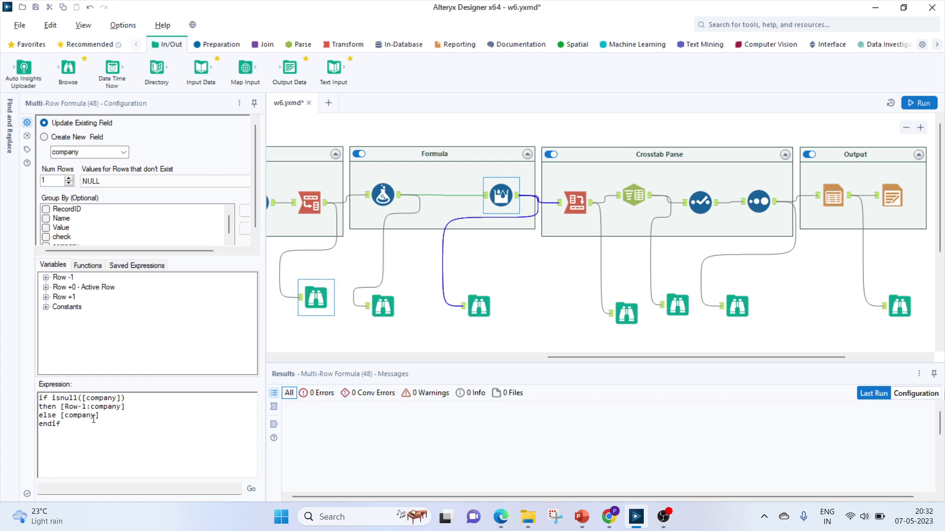
pyautogui.click(46, 288)
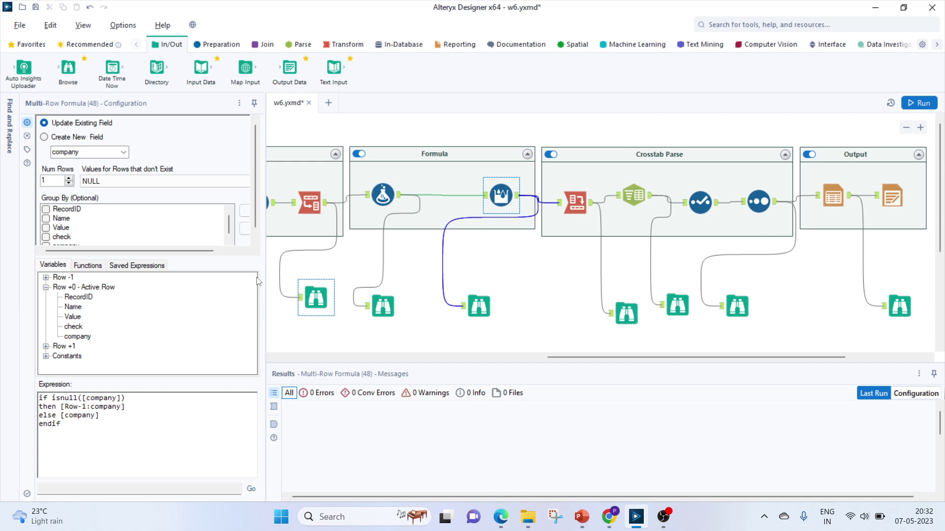
# Open the Multi-Row Formula's Browse output and examine the filled company column down to the Adani Ports record.
pyautogui.click(471, 308)
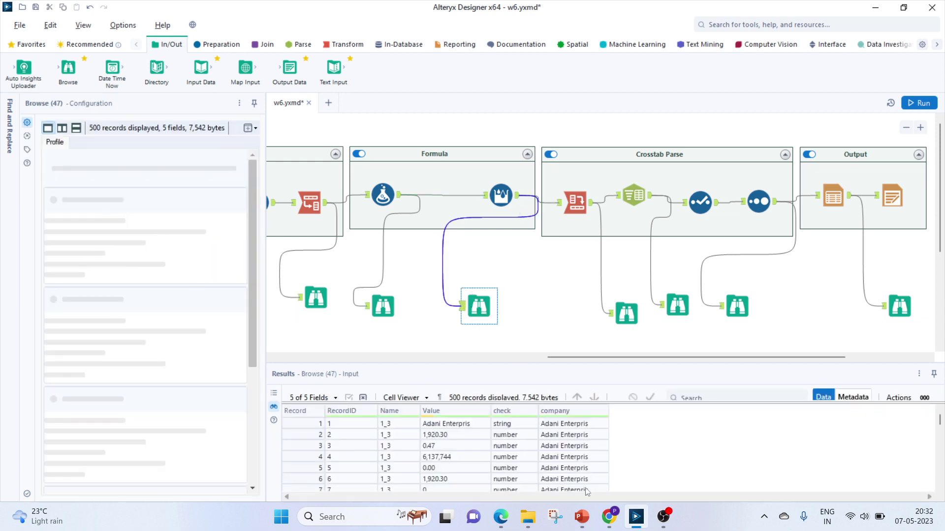
pyautogui.moveTo(566, 468); pyautogui.dragTo(557, 455)
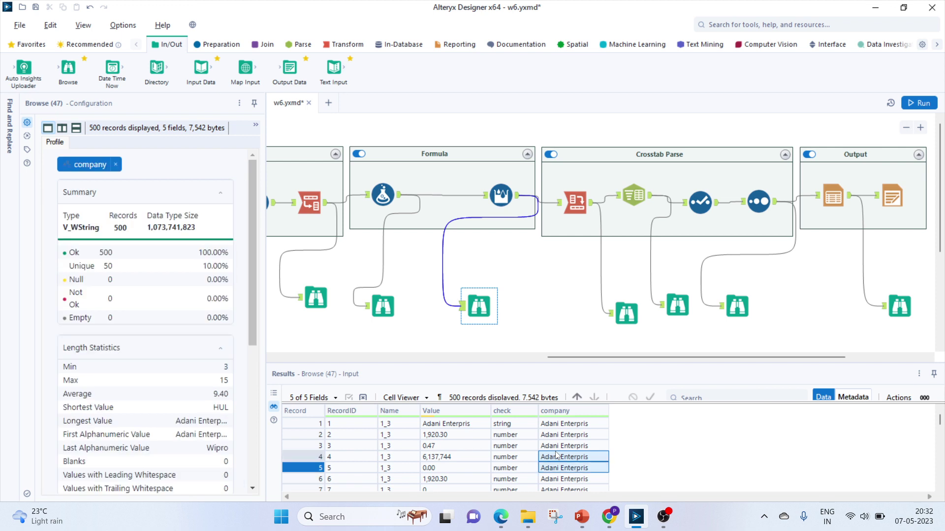
pyautogui.press('Down')
pyautogui.press('Down')
pyautogui.press('Down')
pyautogui.press('Down')
pyautogui.press('Down')
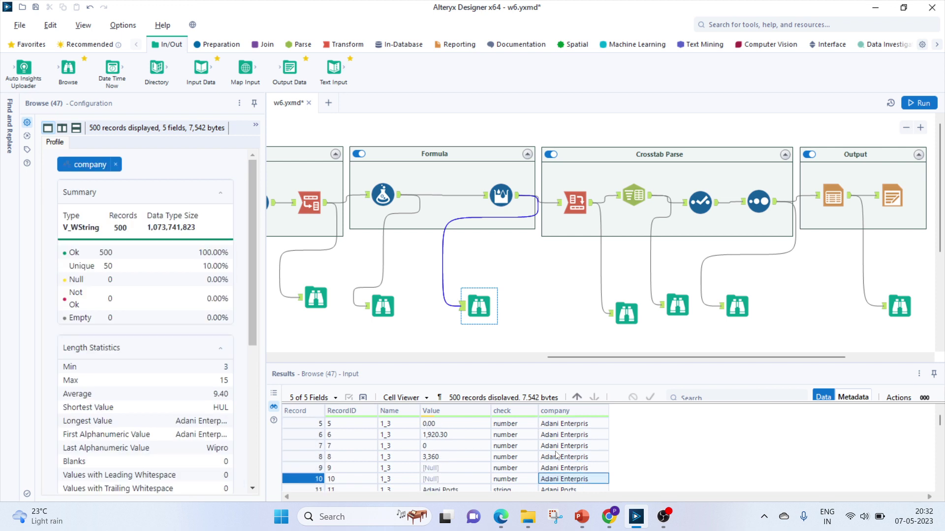
pyautogui.press('Down')
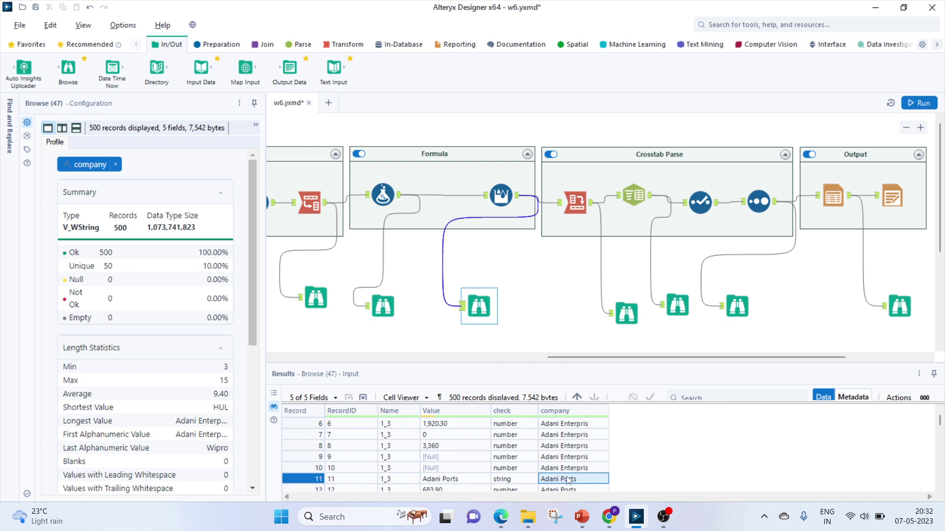
# Review the Cross Tab tool's grouping, header, aggregation and separator settings and examine the concatenated values per company in its Browse output.
pyautogui.press('Down')
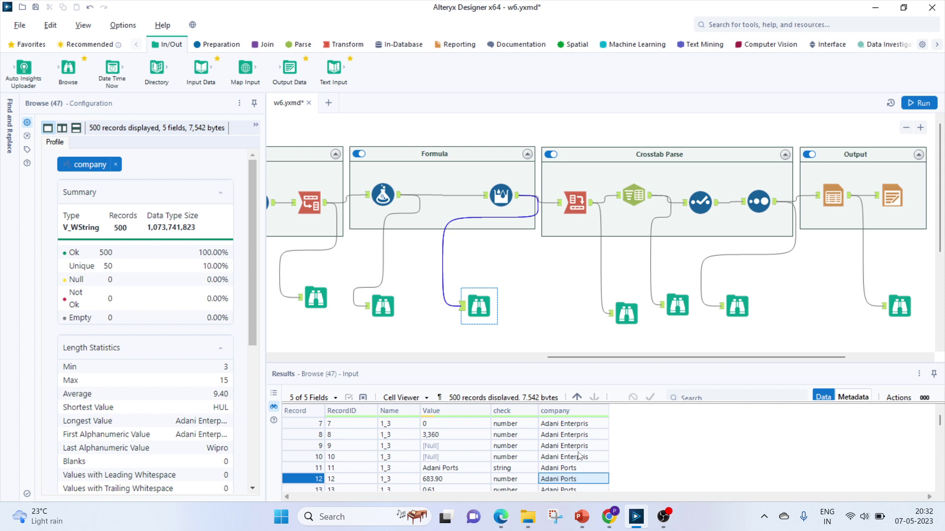
pyautogui.click(576, 199)
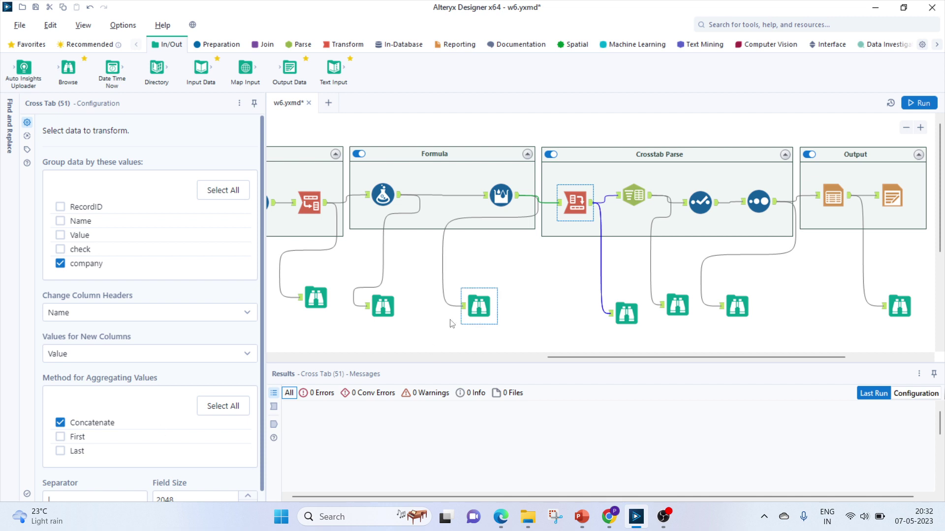
pyautogui.click(627, 316)
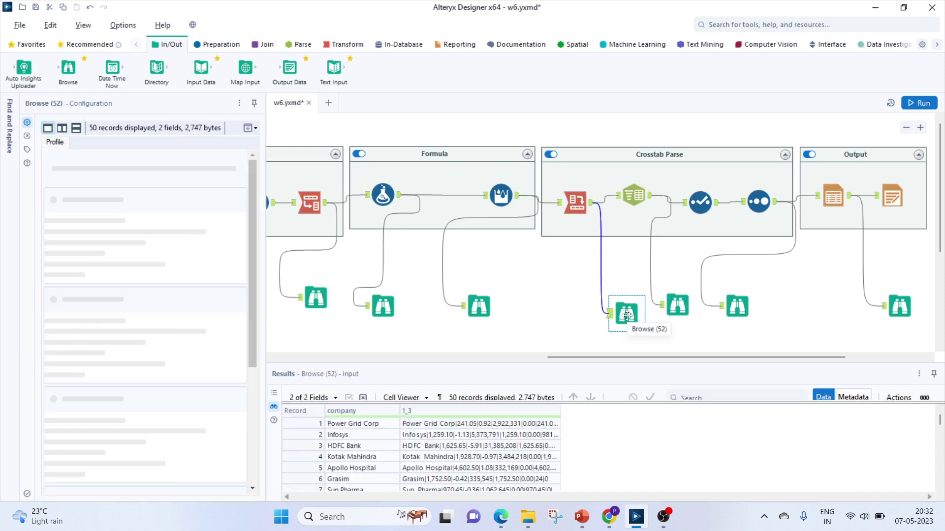
pyautogui.click(469, 428)
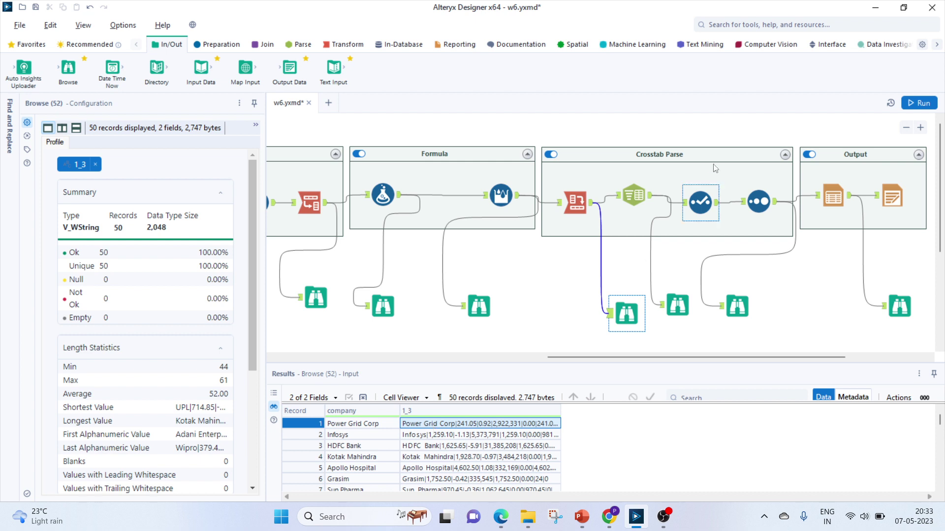
pyautogui.click(582, 205)
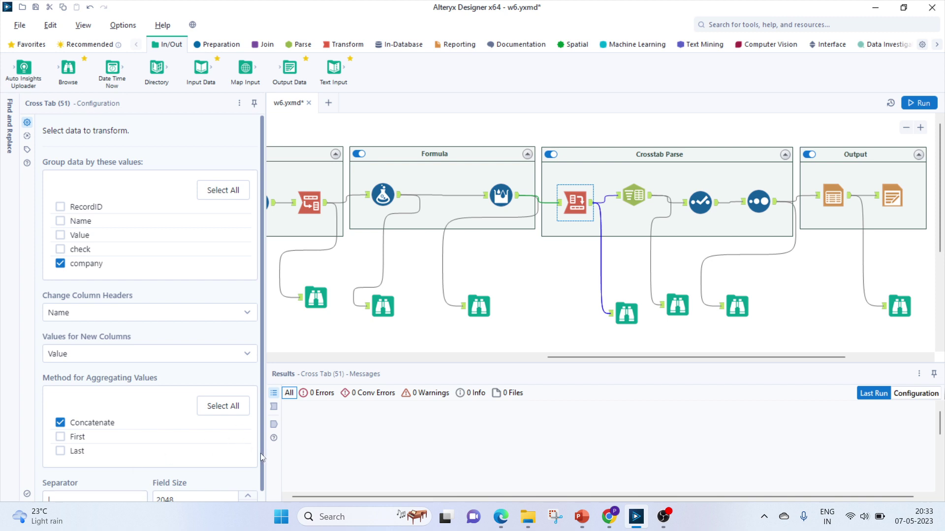
pyautogui.scroll(-1, 261, 454)
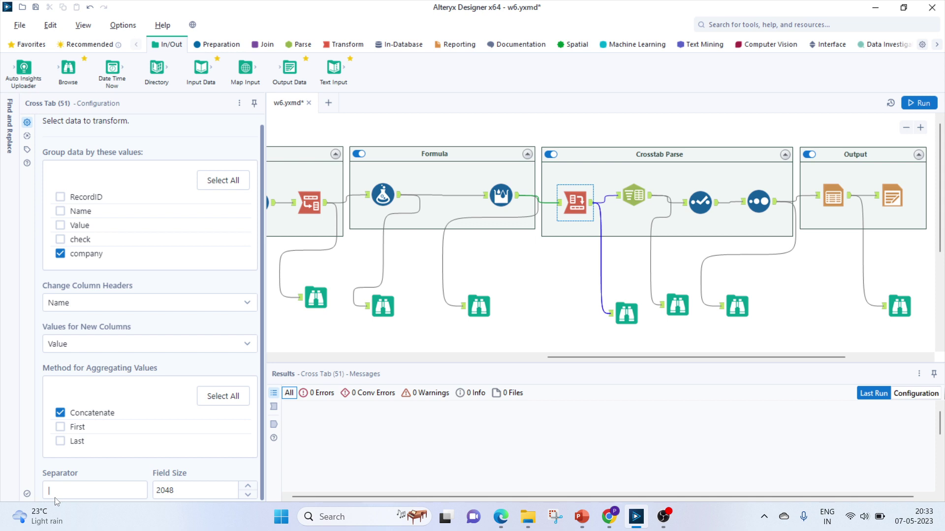
pyautogui.click(623, 321)
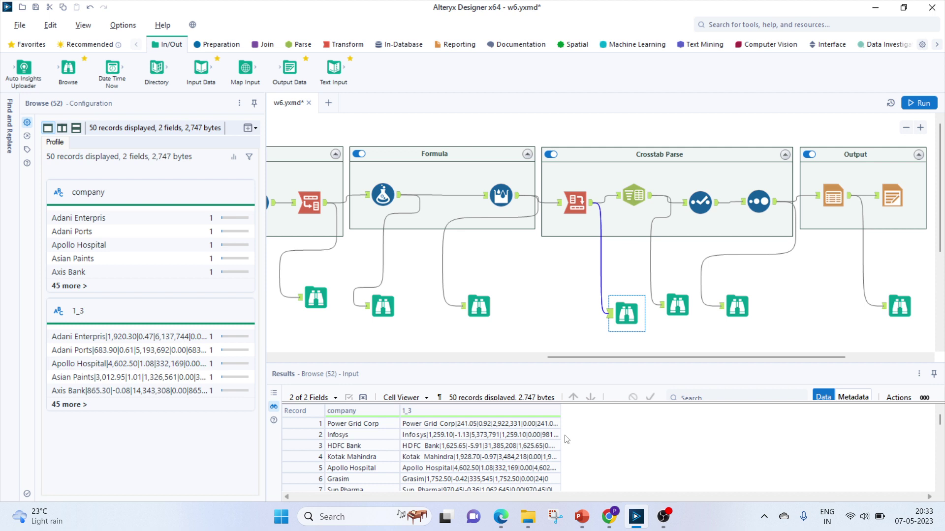
# Review the Text To Columns tool's split of column 1_3 and examine the resulting columns in its Browse output.
pyautogui.click(634, 195)
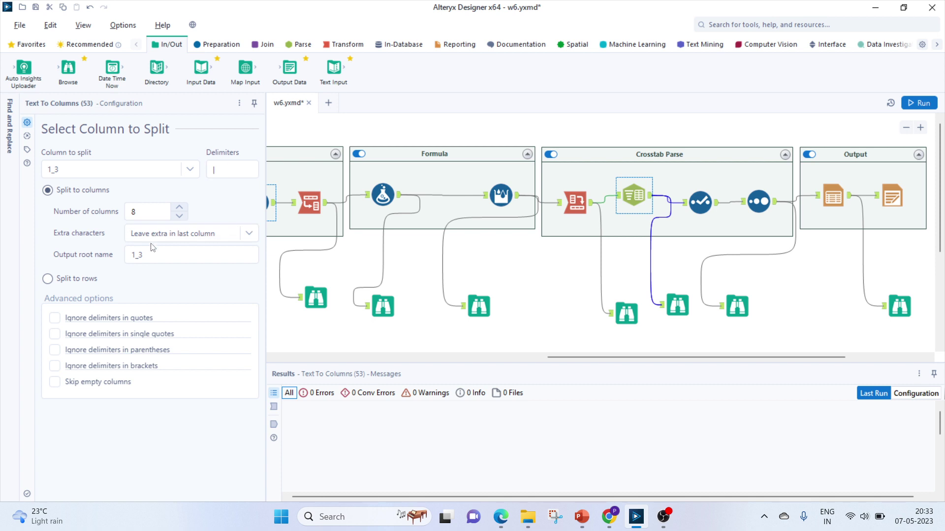
pyautogui.click(677, 301)
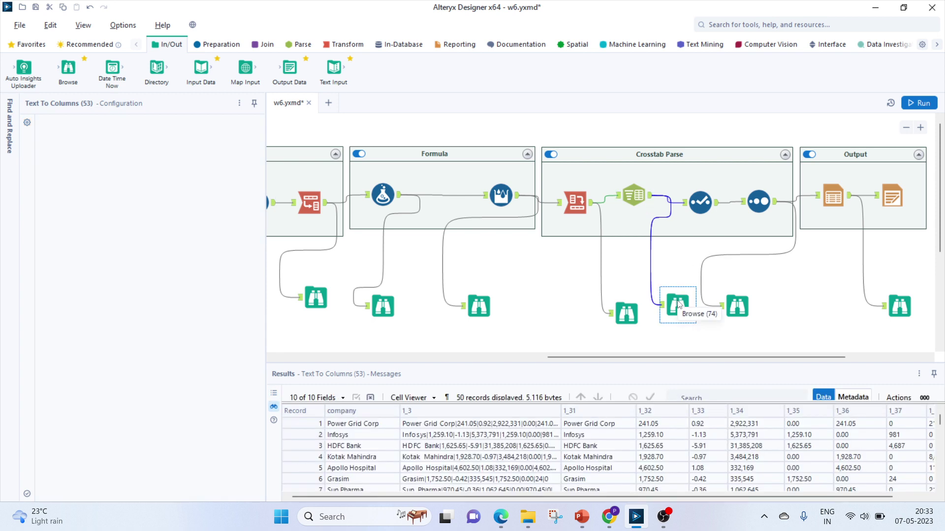
pyautogui.moveTo(496, 498); pyautogui.dragTo(580, 484)
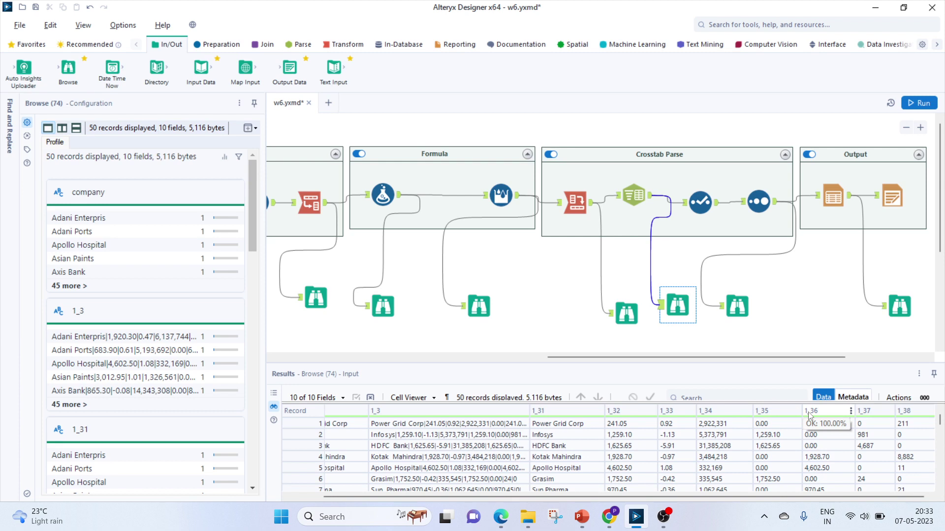
# Review the Select tool's renamed fields and the Sort tool's ordering, and compare the sorted Browse output with Moneycontrol's NIFTY 50 table.
pyautogui.click(700, 202)
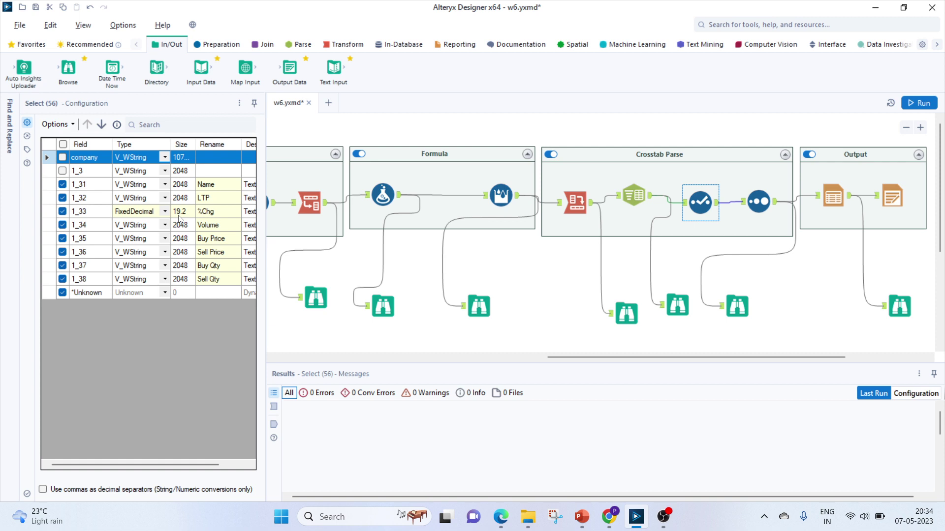
pyautogui.click(759, 201)
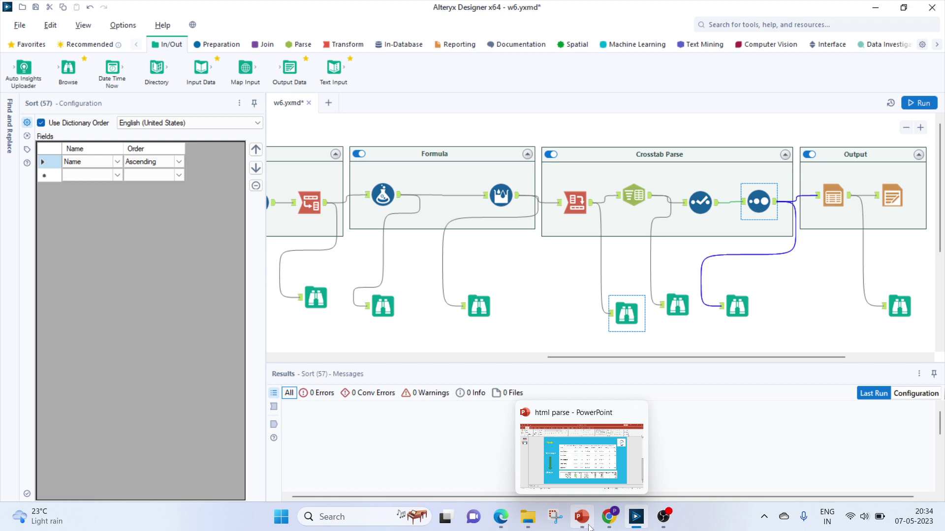
pyautogui.moveTo(610, 520)
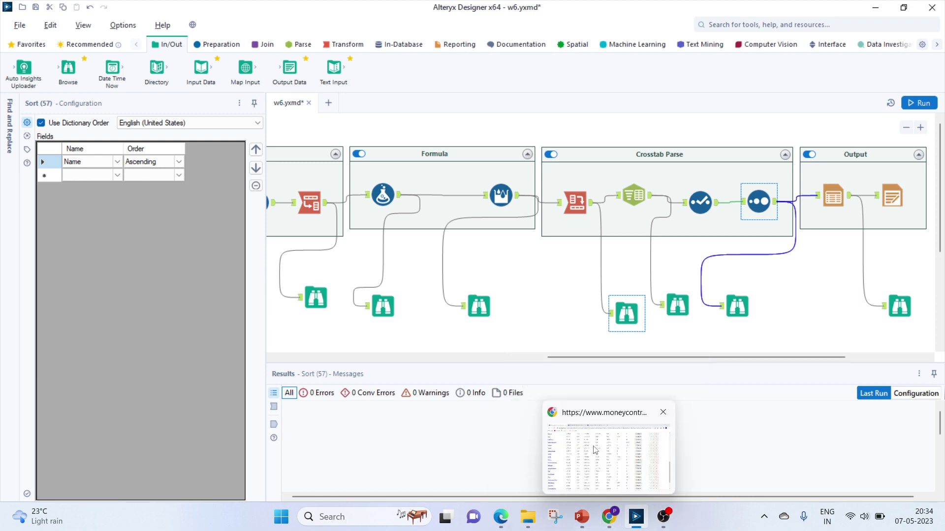
pyautogui.click(610, 519)
pyautogui.click(370, 11)
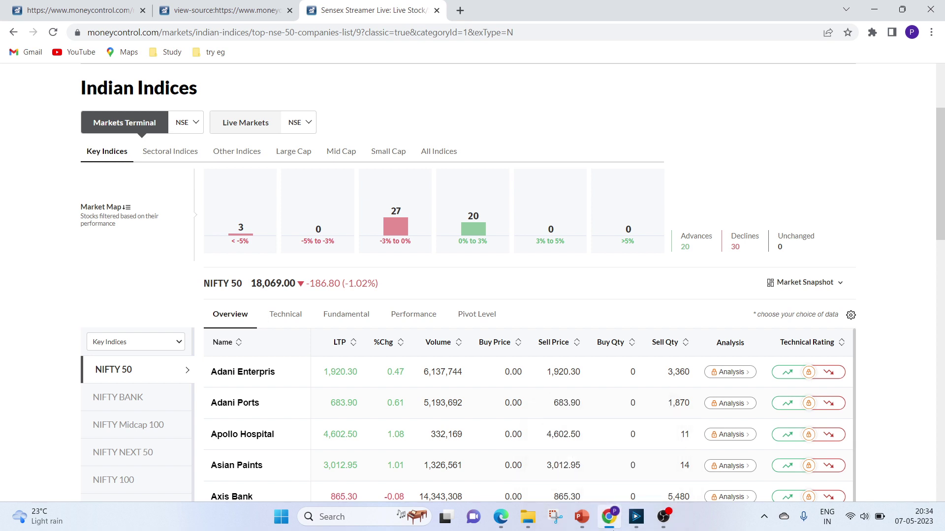
pyautogui.click(636, 517)
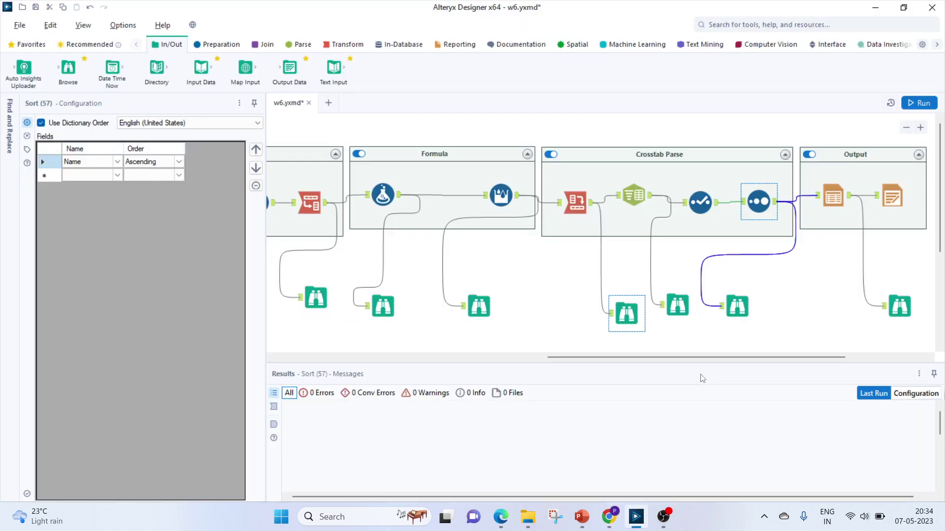
pyautogui.click(730, 303)
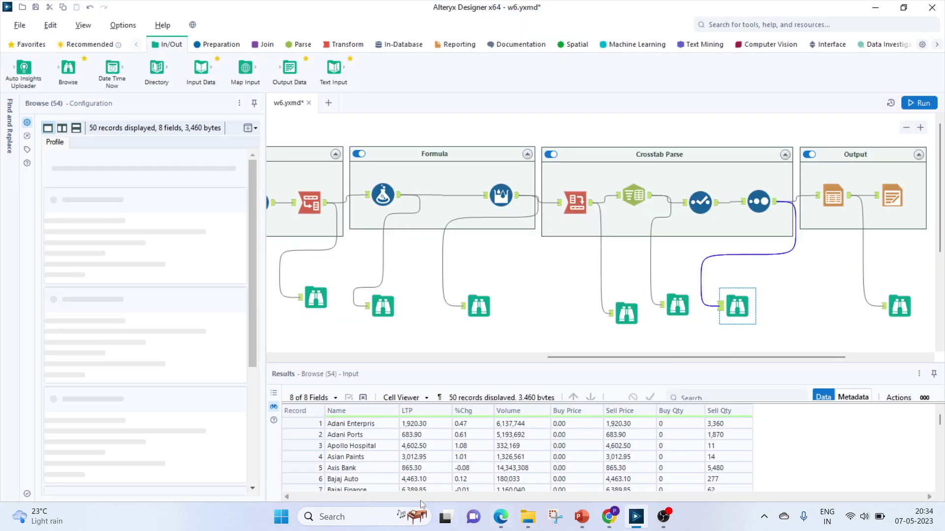
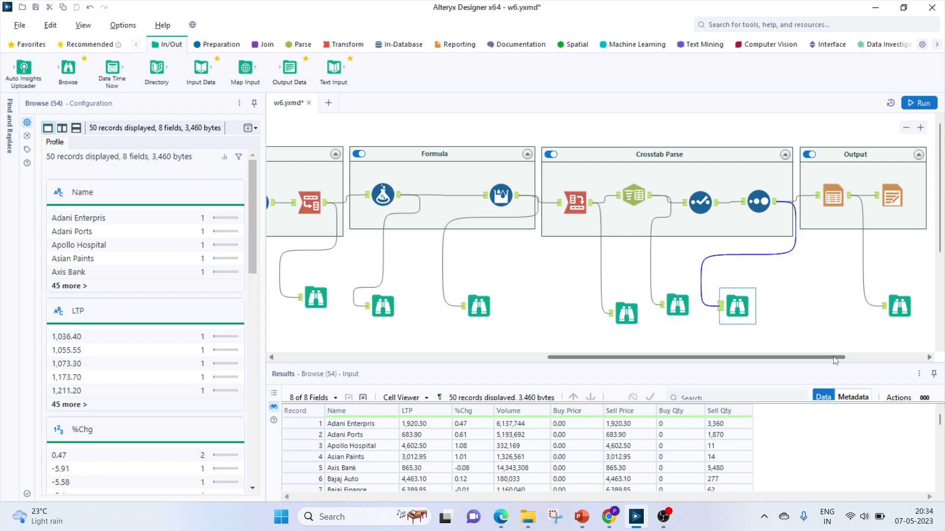
# Review the Table tool's configuration and the Name column's styling rule, checking the company name formatting on the Moneycontrol page.
pyautogui.moveTo(835, 360); pyautogui.dragTo(874, 360)
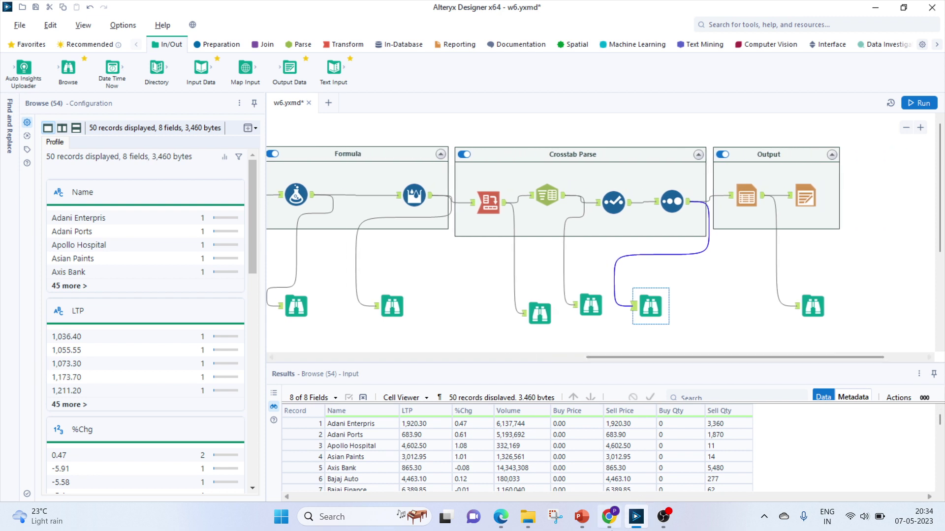
pyautogui.click(747, 196)
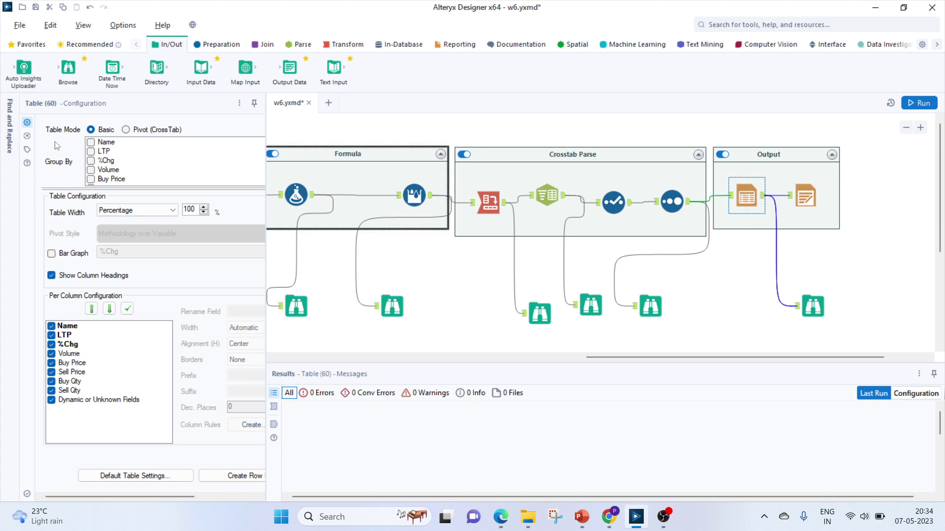
pyautogui.click(69, 326)
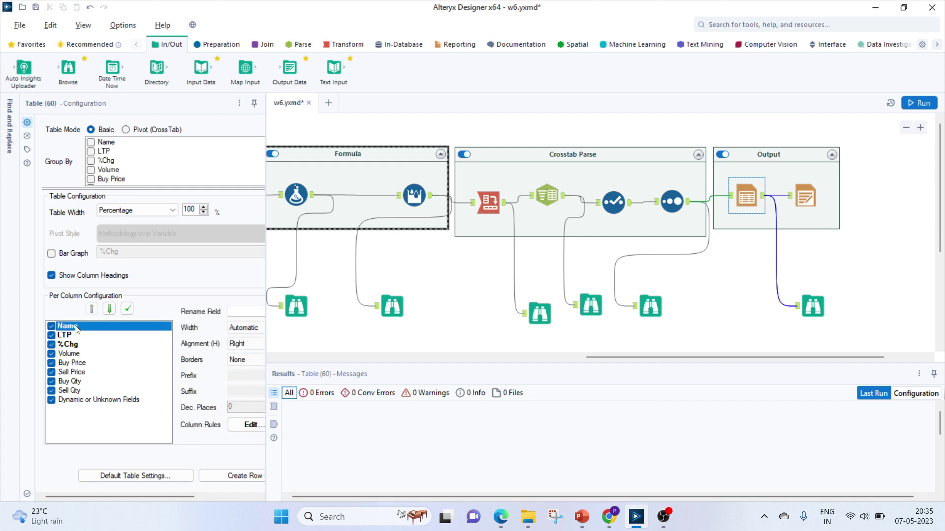
pyautogui.click(606, 522)
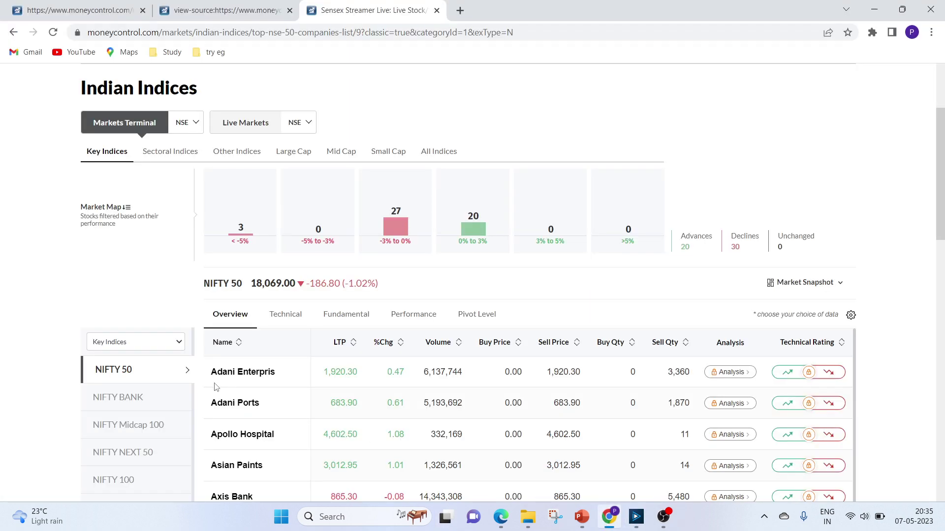
pyautogui.click(638, 516)
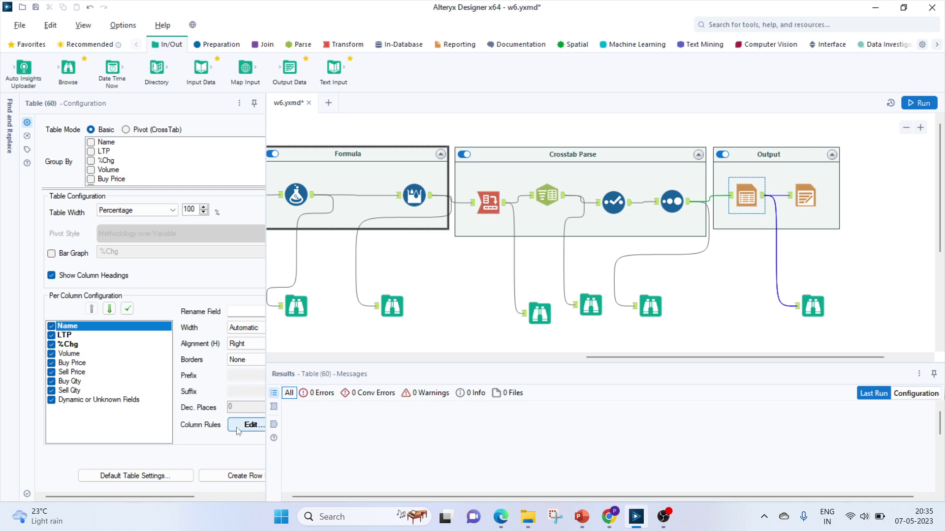
pyautogui.click(245, 426)
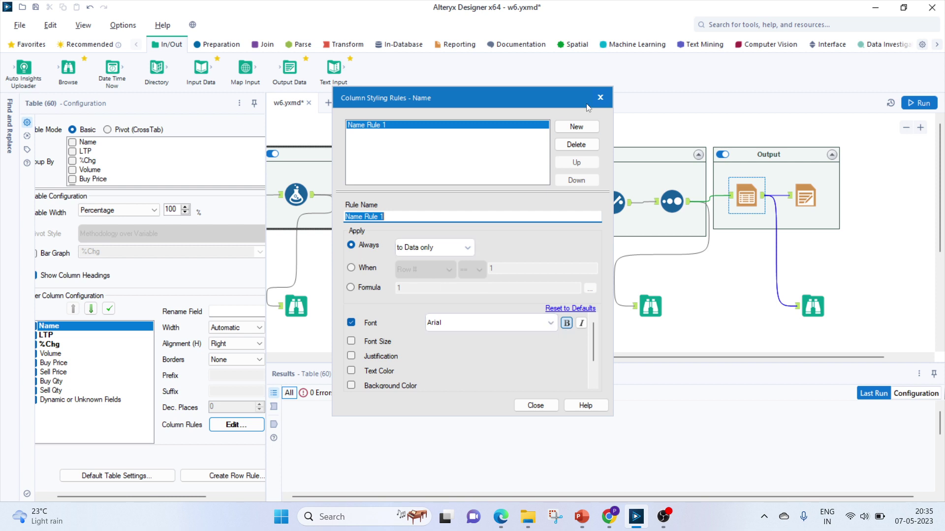
pyautogui.click(600, 97)
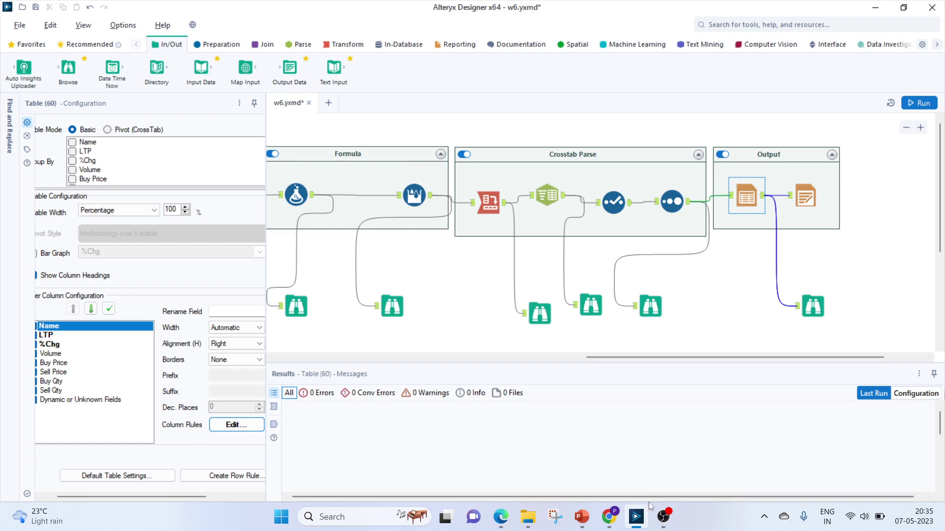
# Compare the Table tool's two LTP column styling rules with the red and green values in Moneycontrol's NIFTY 50 table.
pyautogui.click(634, 527)
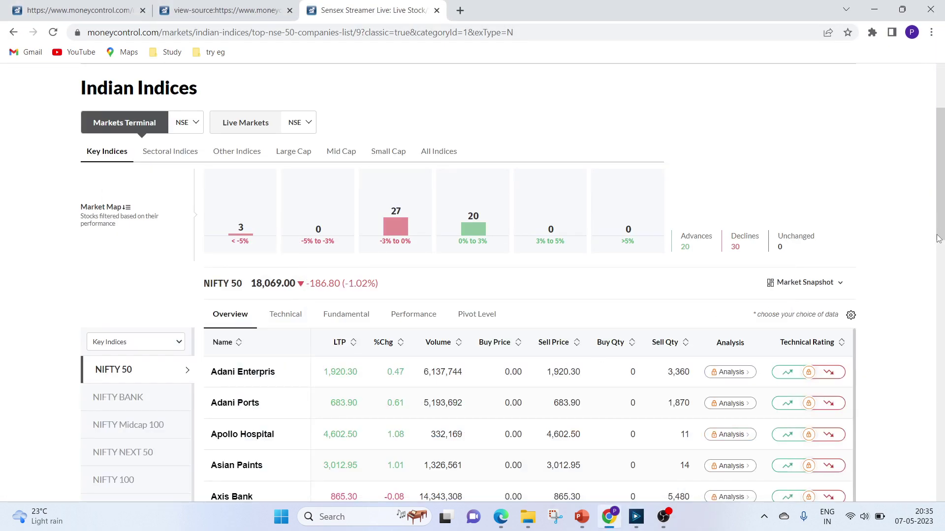
pyautogui.scroll(-4, 941, 208)
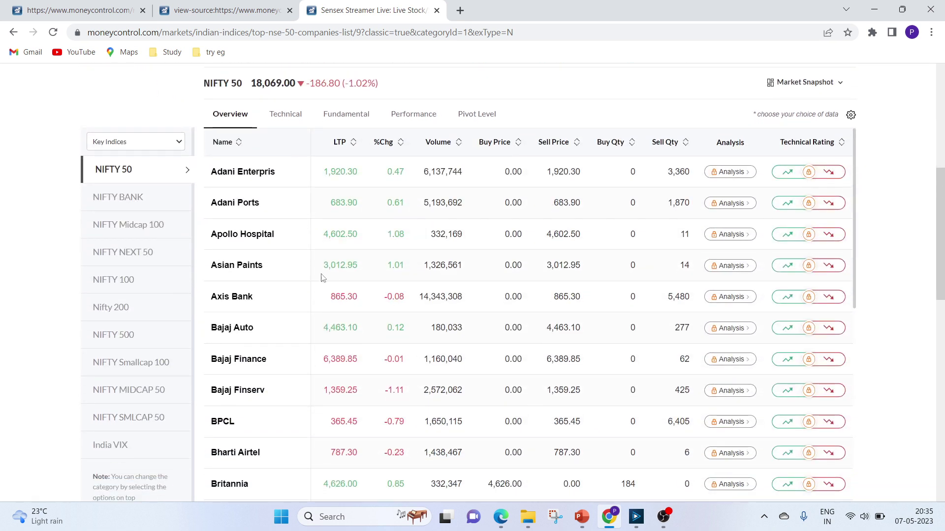
pyautogui.click(636, 516)
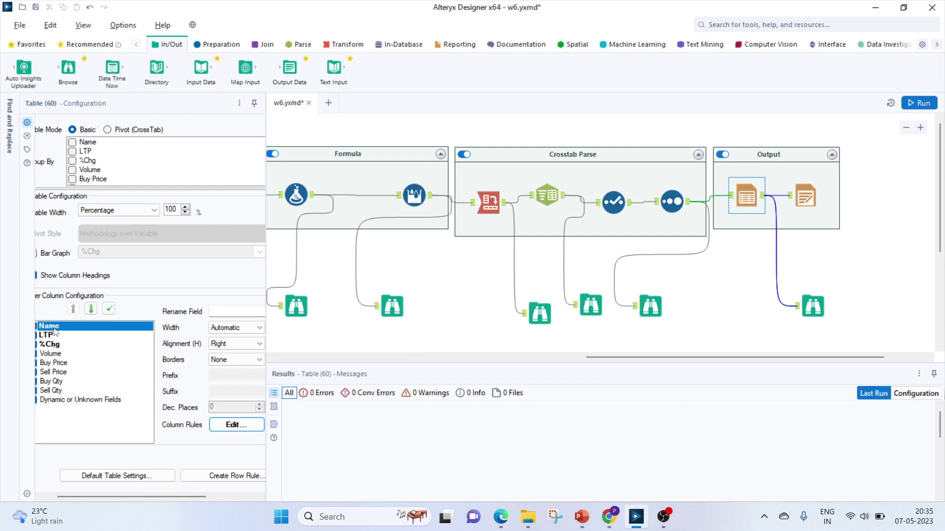
pyautogui.click(242, 427)
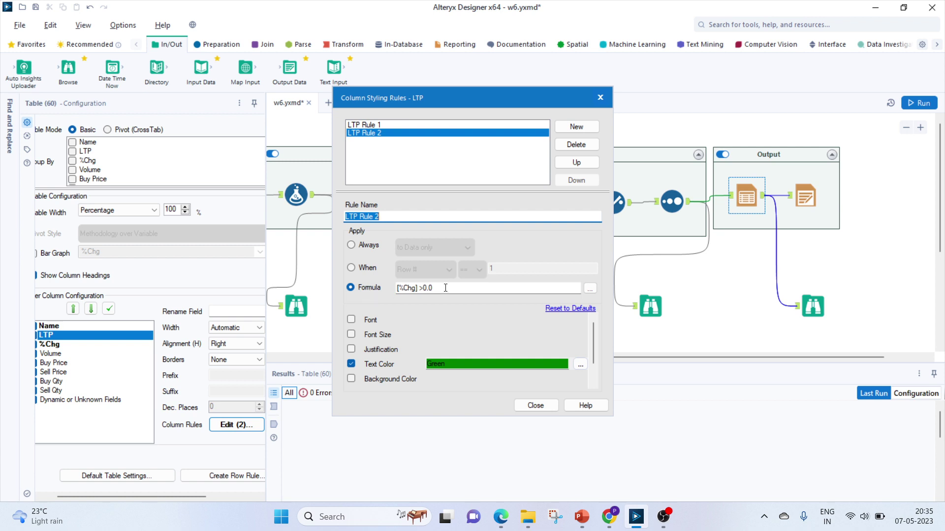
pyautogui.click(372, 125)
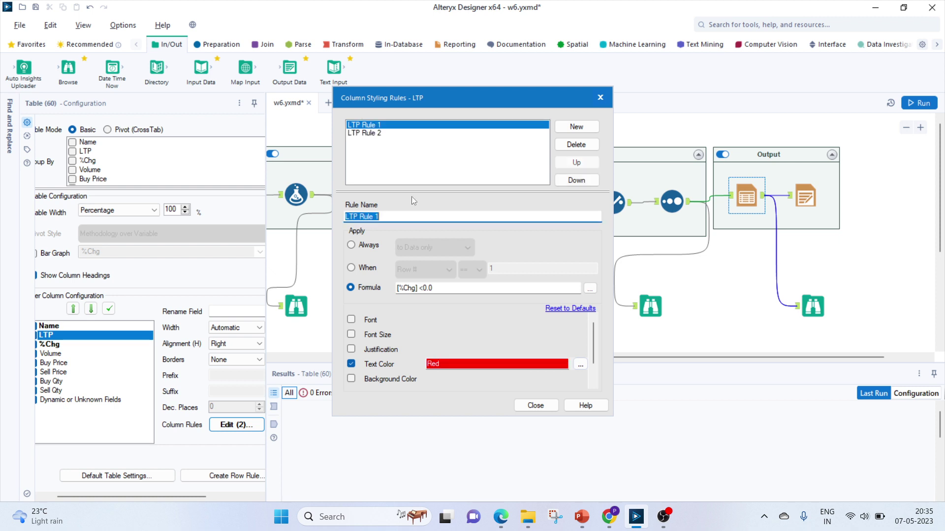
pyautogui.click(536, 406)
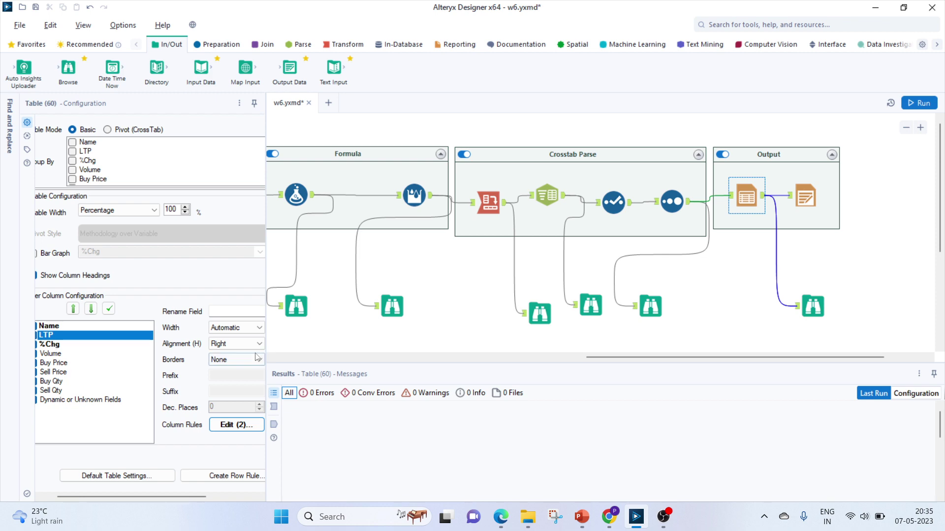
pyautogui.click(608, 525)
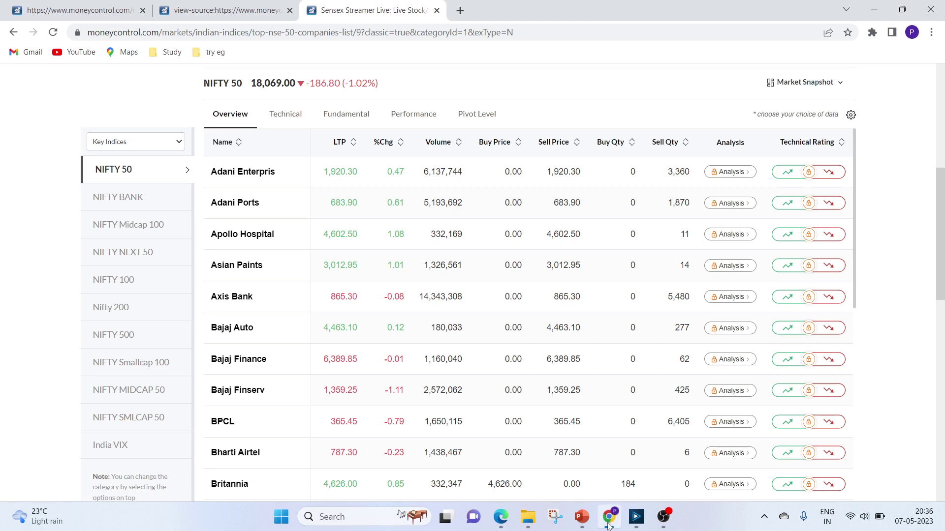
pyautogui.click(645, 520)
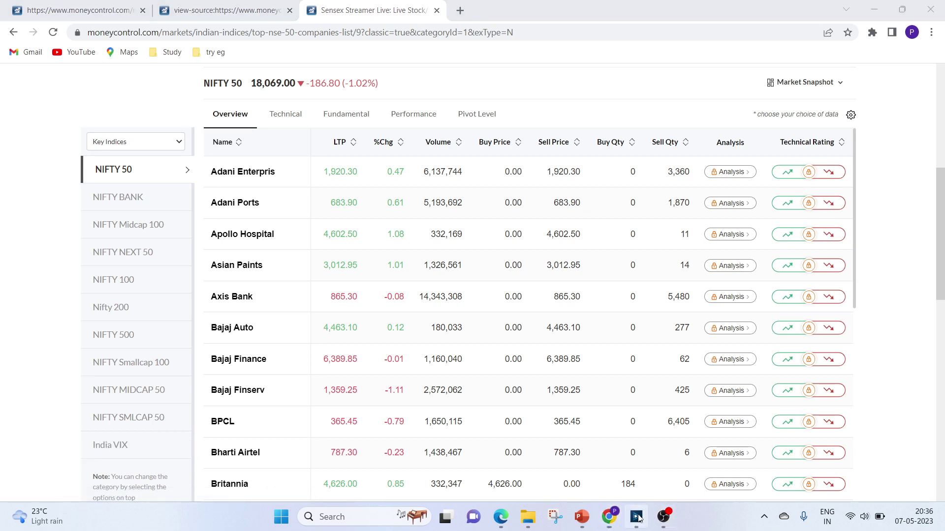
# Review the data and header styles in the Table tool's default table settings and leave them without changes.
pyautogui.click(140, 478)
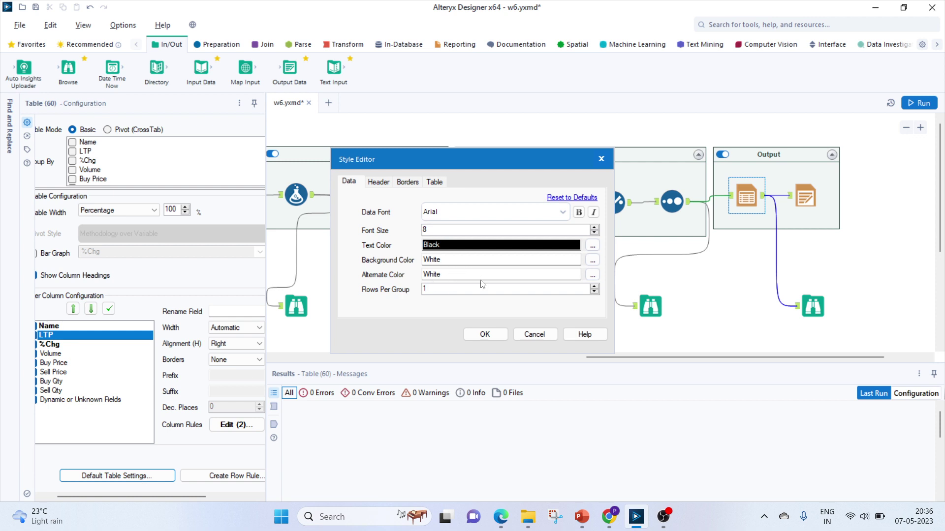
pyautogui.click(379, 182)
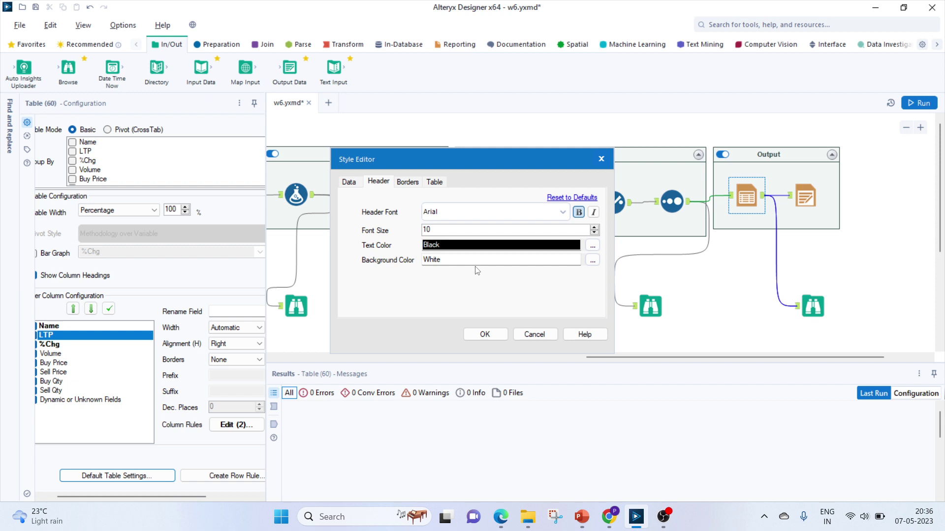
pyautogui.click(536, 335)
# Review the Table tool's Browse output as a report, checking all columns from Name through Sell Qty.
pyautogui.click(813, 306)
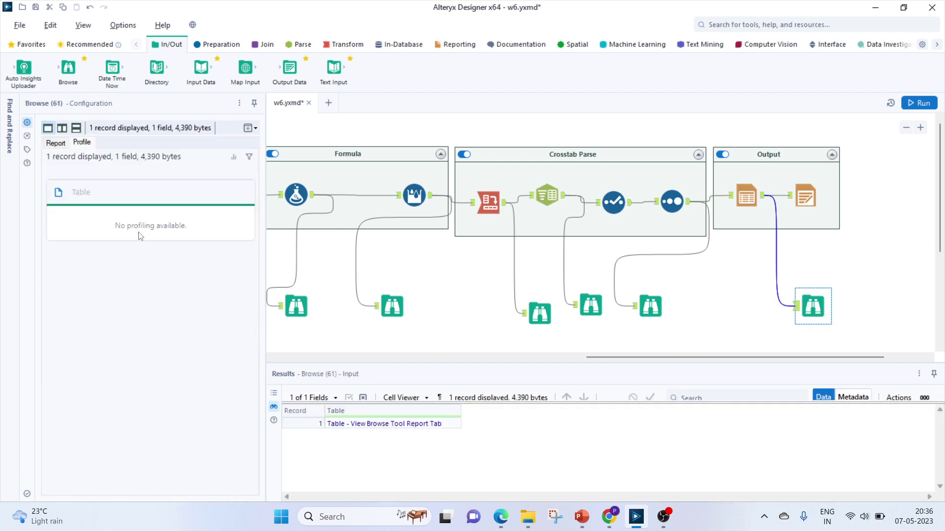
pyautogui.click(61, 147)
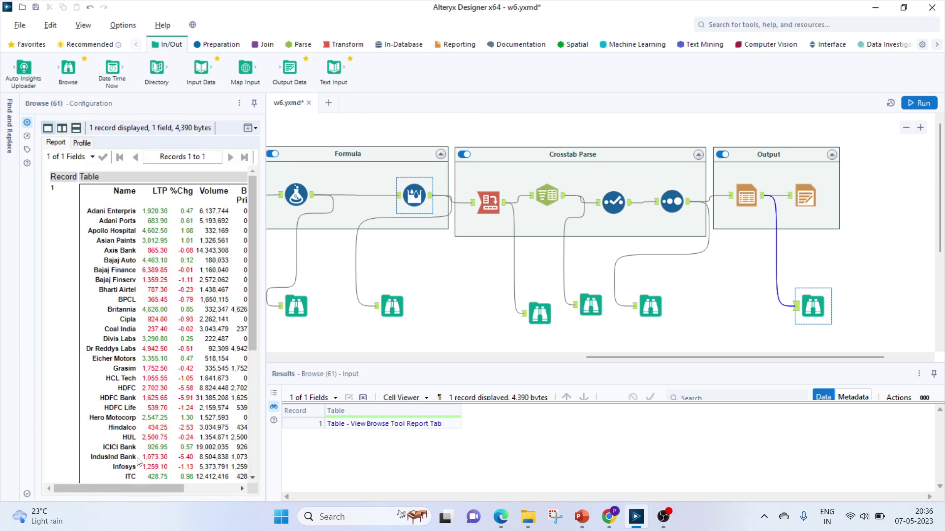
pyautogui.moveTo(133, 487); pyautogui.dragTo(211, 482)
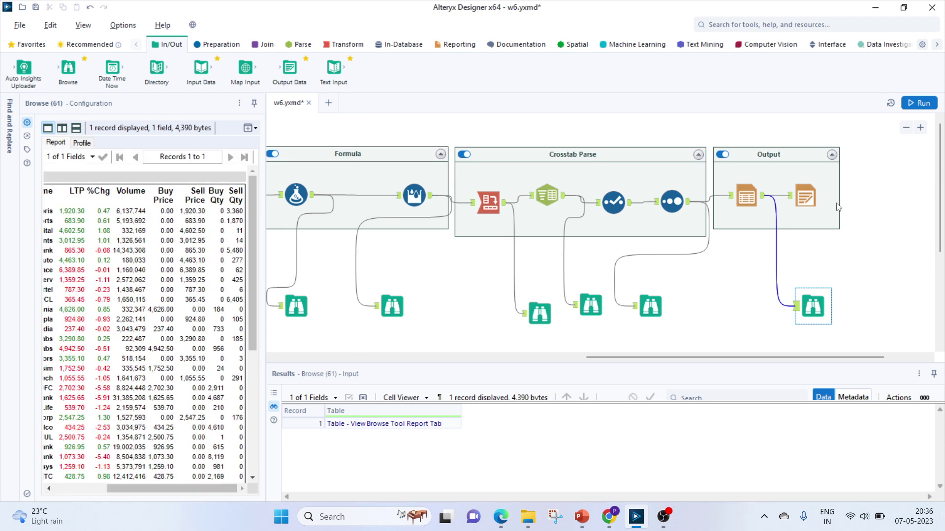
# Review the Render tool's configuration and check the full output file path through to o1.pdf.
pyautogui.click(812, 198)
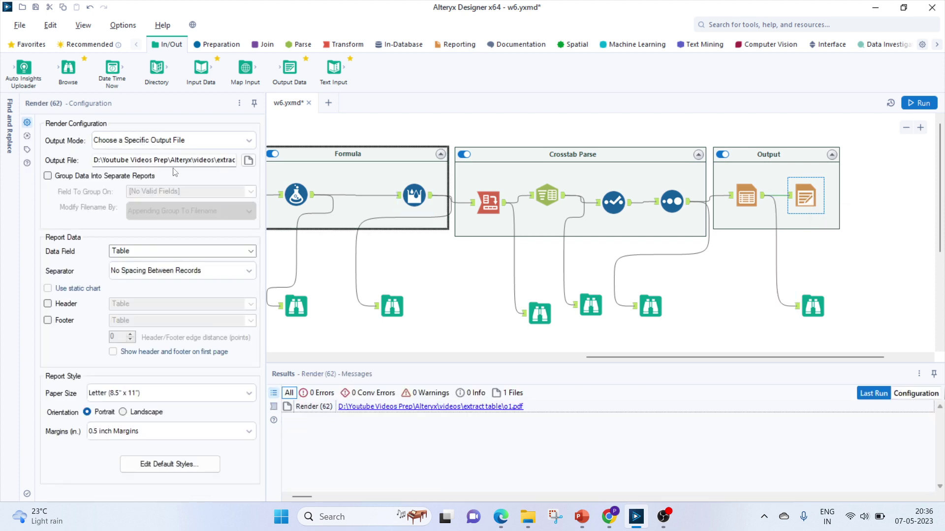
pyautogui.click(214, 162)
pyautogui.press('End')
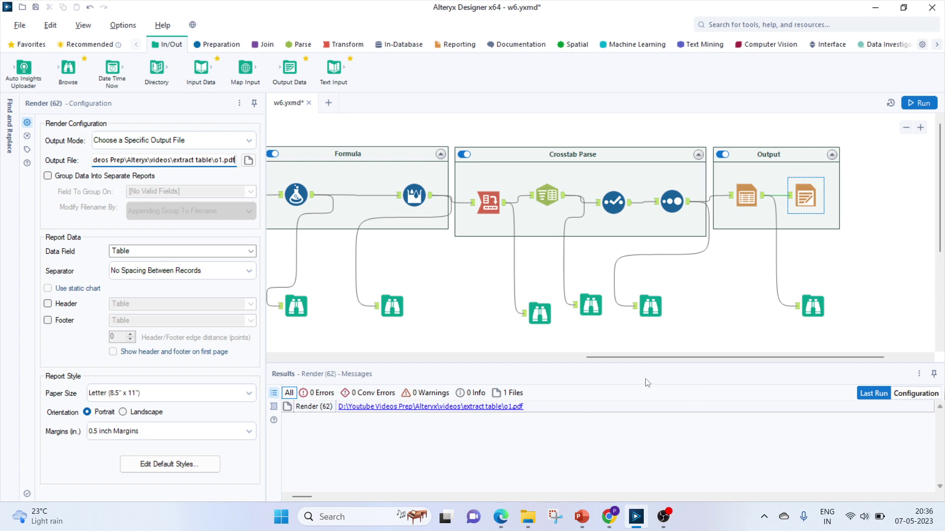
# Switch to the o1.pdf report in Edge and compare its first rows with Moneycontrol's NIFTY 50 table in Chrome.
pyautogui.click(505, 522)
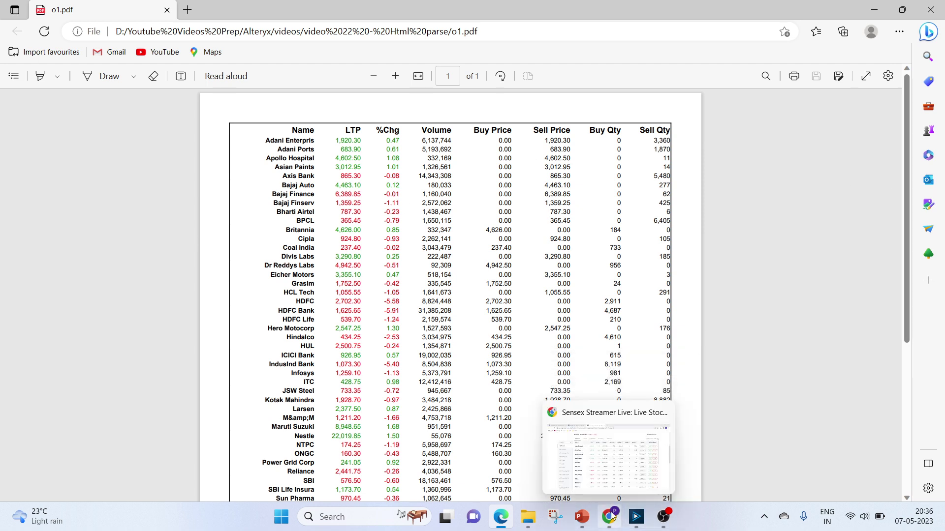
pyautogui.click(611, 517)
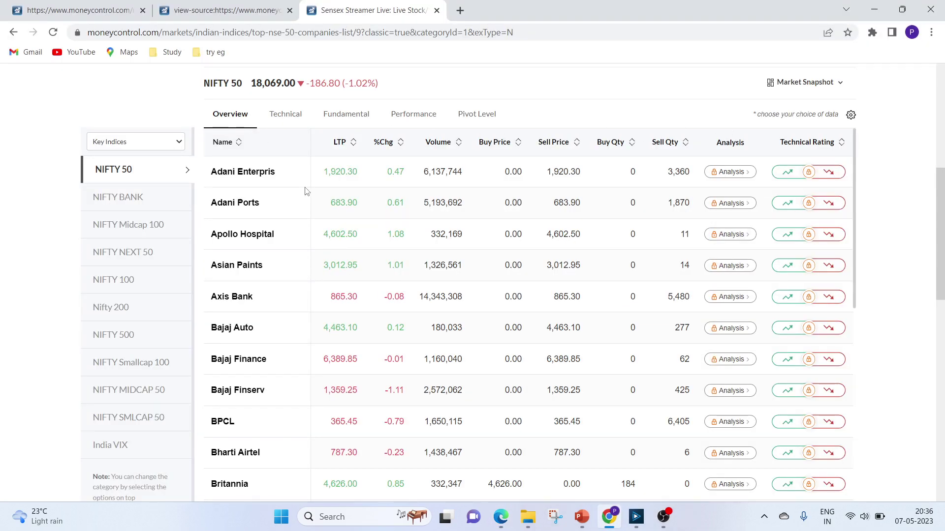
pyautogui.hotkey('alt', 'Tab')
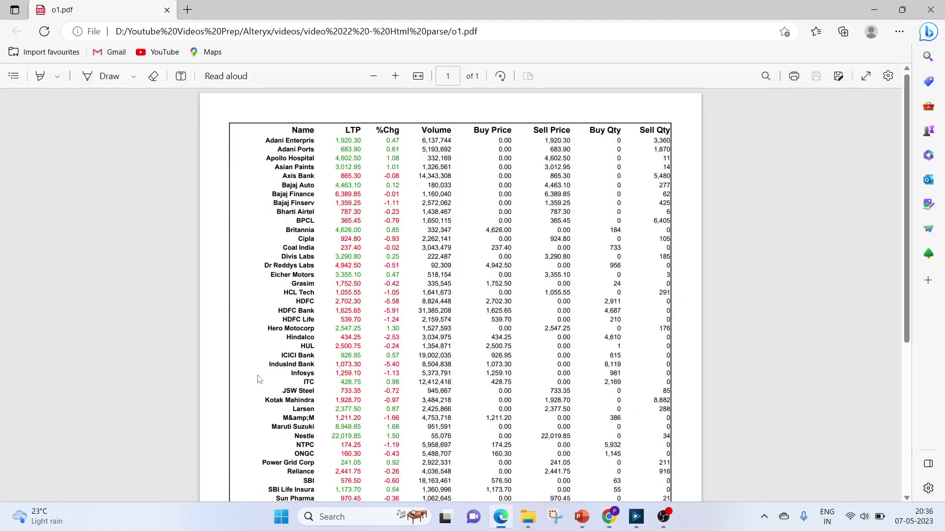
pyautogui.hotkey('alt', 'Tab')
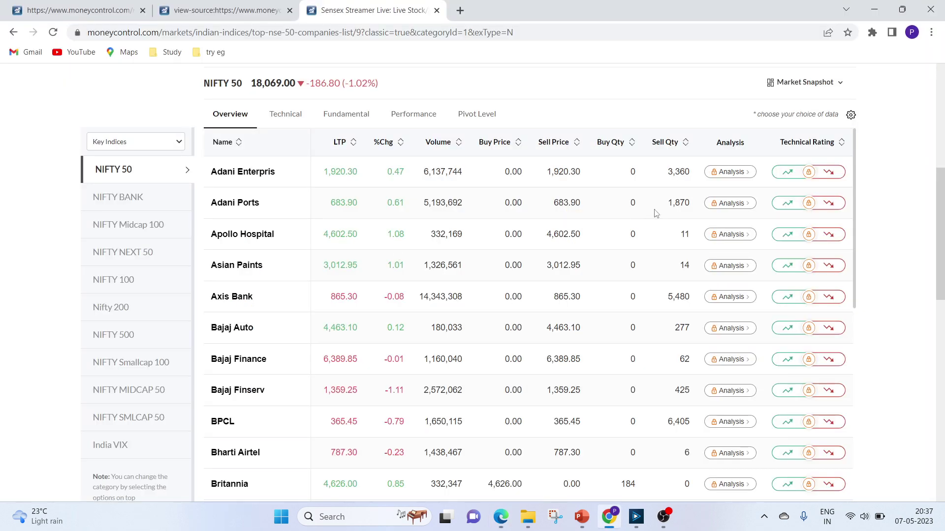
pyautogui.hotkey('alt', 'Tab')
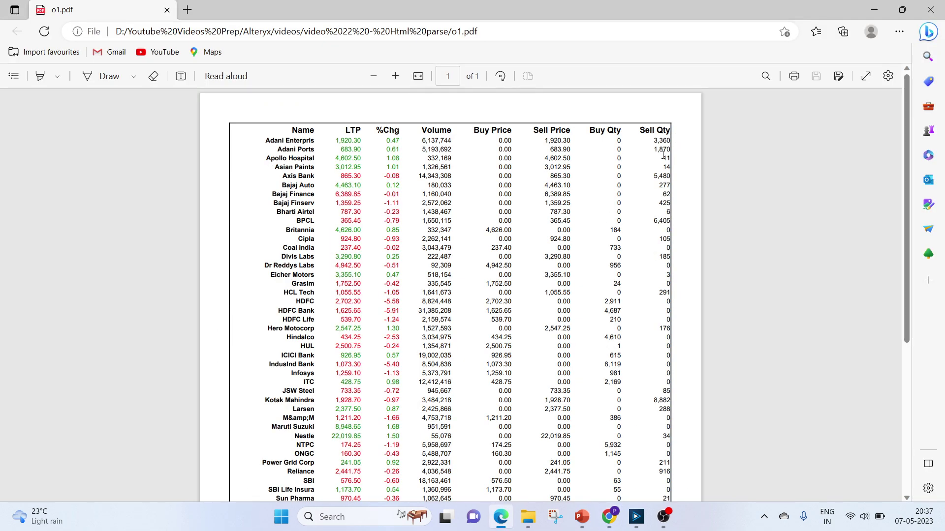
pyautogui.scroll(-4, 910, 292)
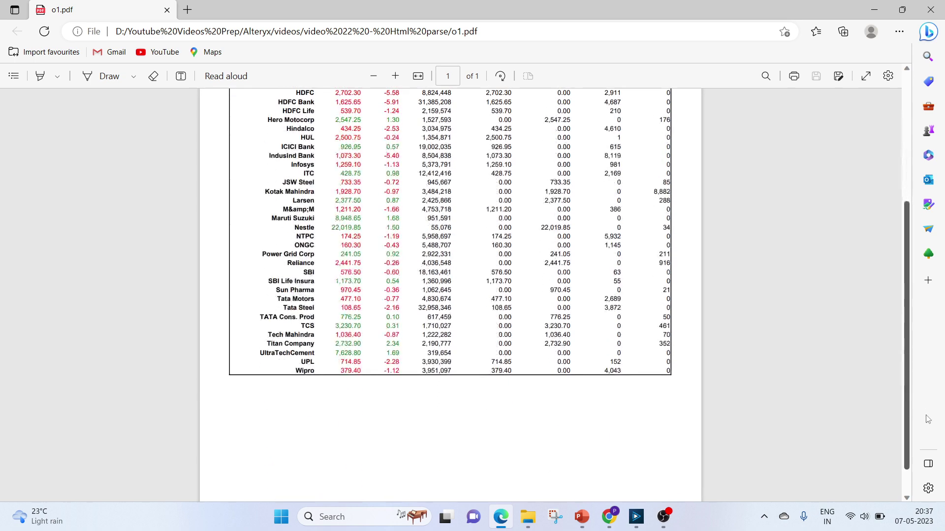
# Examine Moneycontrol's NIFTY 50 table down to its final row, Wipro.
pyautogui.hotkey('alt', 'Tab')
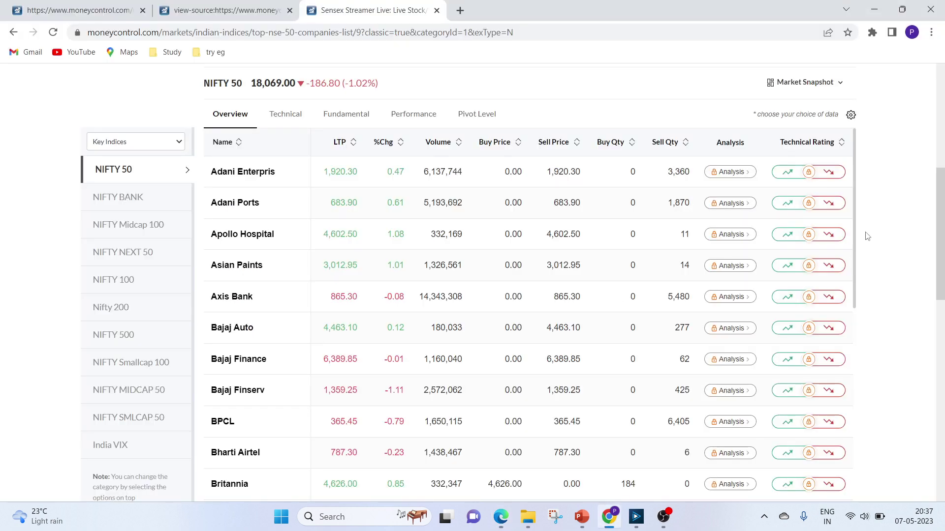
pyautogui.moveTo(858, 251); pyautogui.dragTo(874, 527)
pyautogui.scroll(-5, 929, 292)
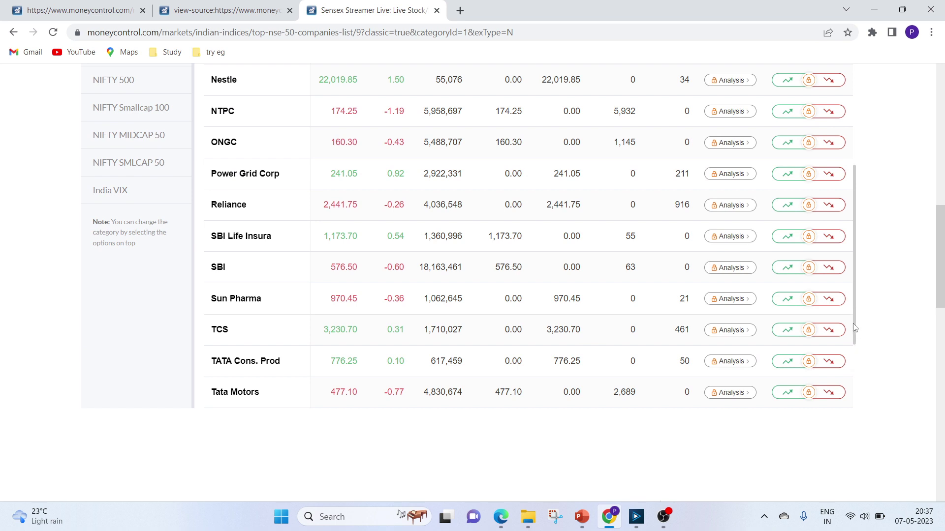
pyautogui.moveTo(855, 328); pyautogui.dragTo(858, 331)
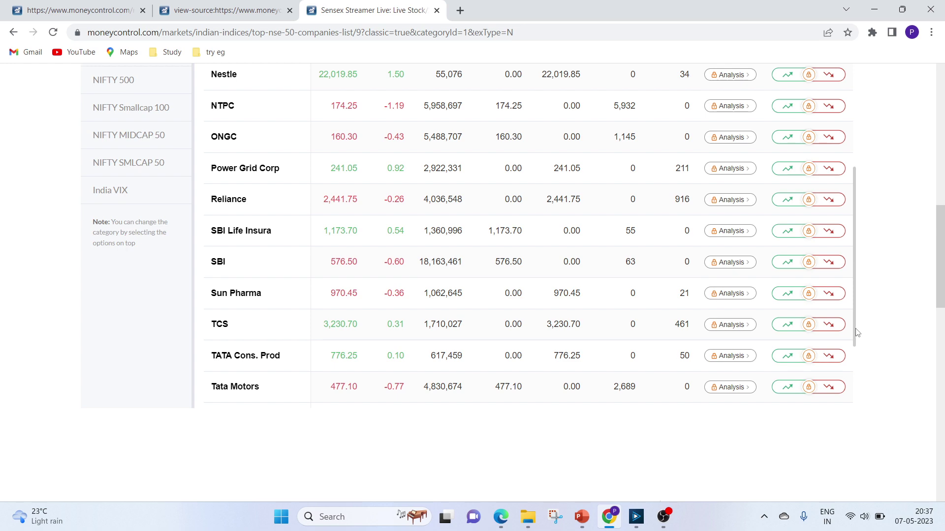
pyautogui.hotkey('ctrl', 'a')
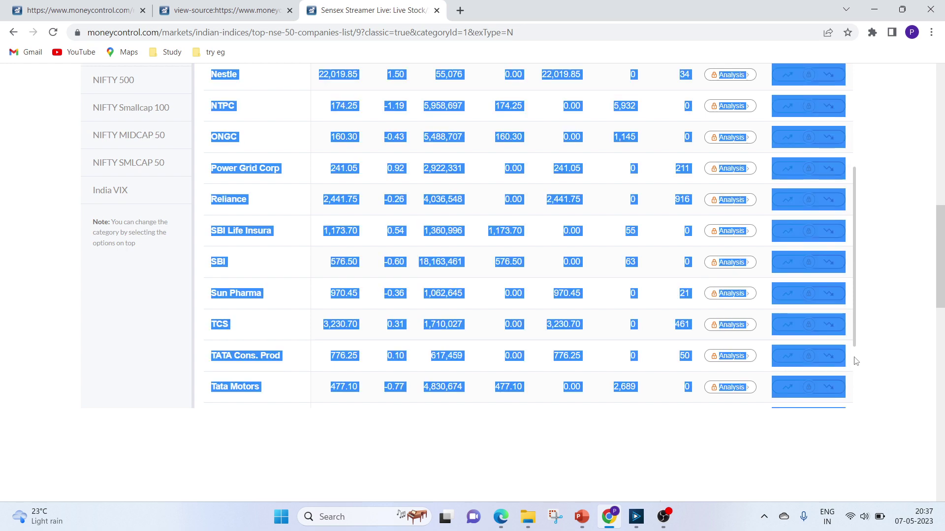
pyautogui.scroll(-4, 856, 364)
pyautogui.click(402, 461)
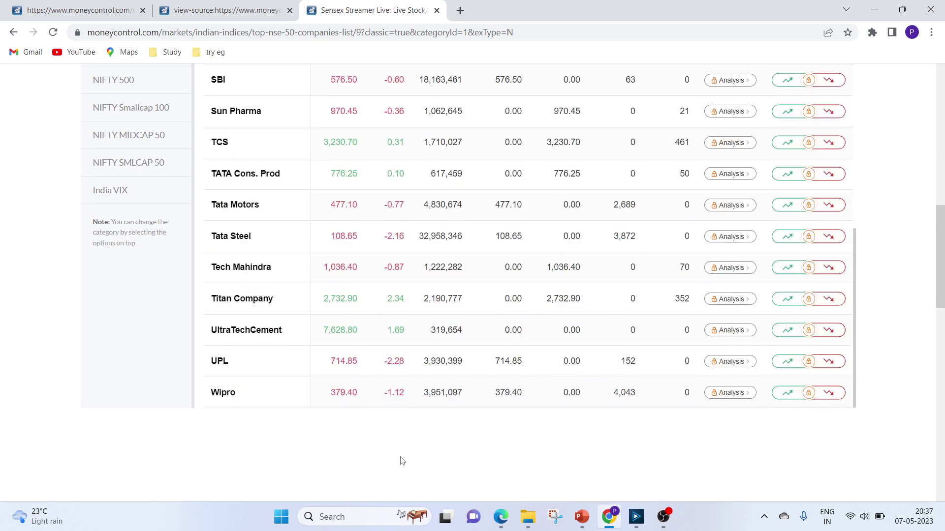
# Compare the Wipro row's values in o1.pdf with those on Moneycontrol, and return to the beginning of the PDF report.
pyautogui.hotkey('alt', 'Tab')
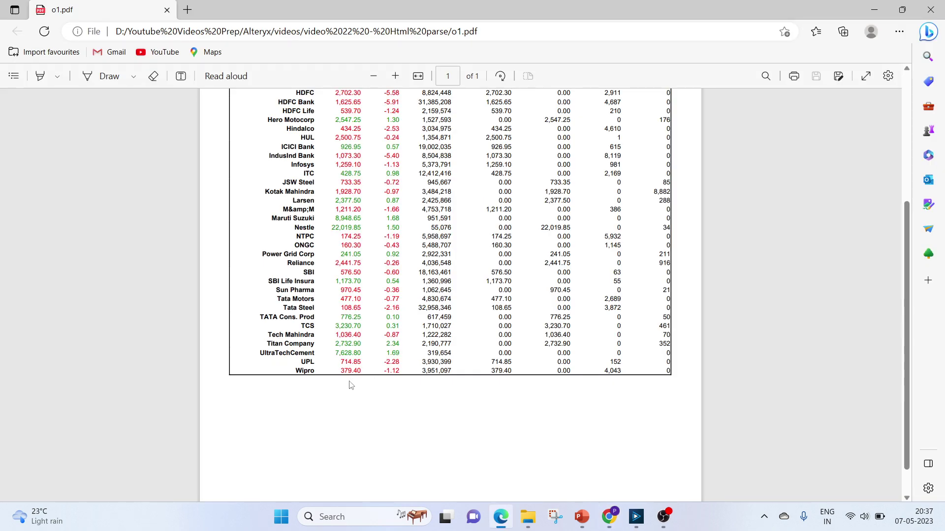
pyautogui.hotkey('alt', 'Tab')
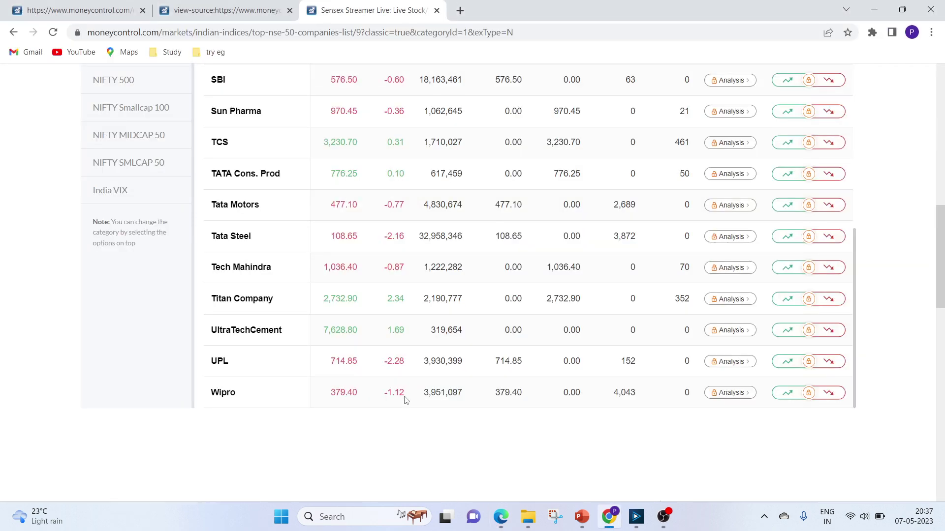
pyautogui.hotkey('alt', 'Tab')
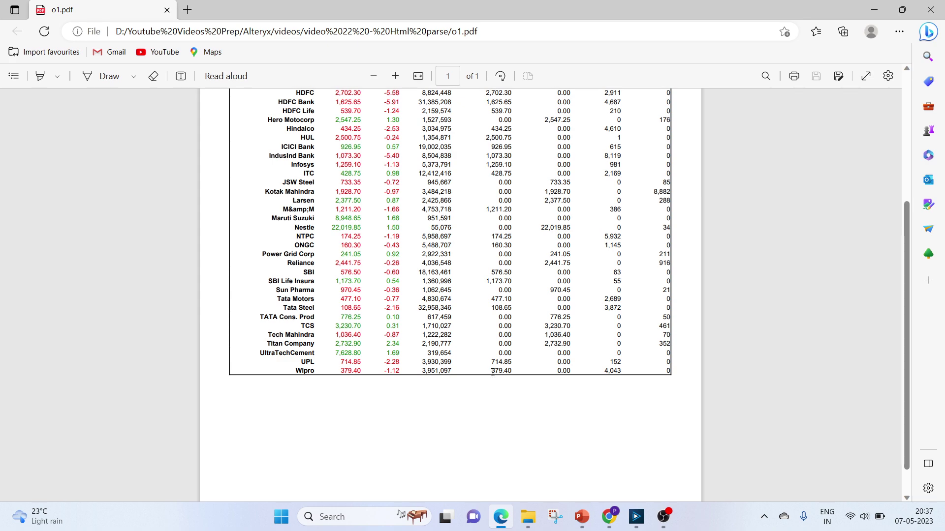
pyautogui.hotkey('alt', 'Tab')
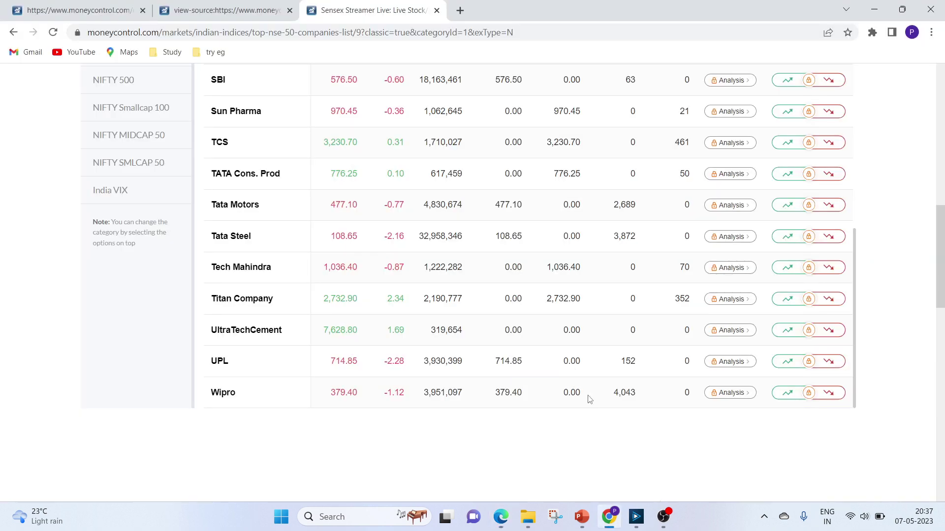
pyautogui.hotkey('alt', 'Tab')
pyautogui.hotkey('alt', 'Tab')
pyautogui.click(939, 141)
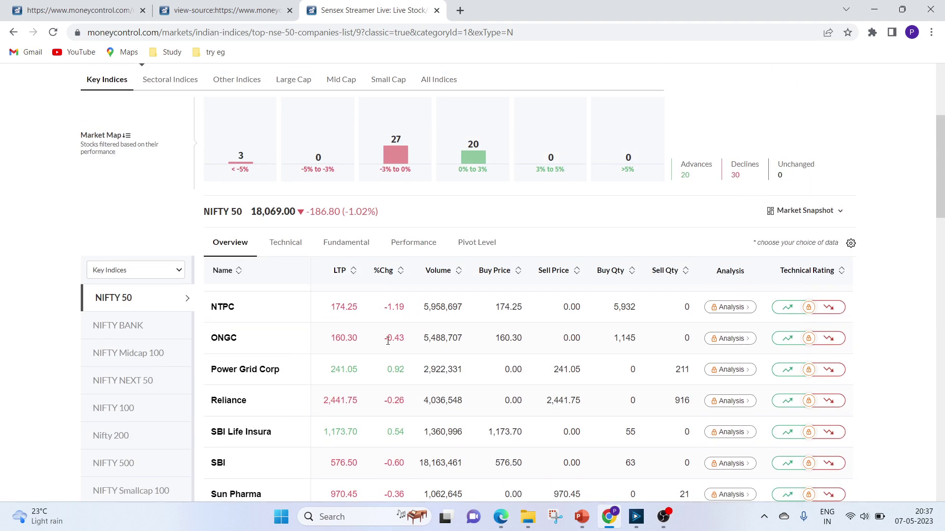
pyautogui.hotkey('alt', 'Tab')
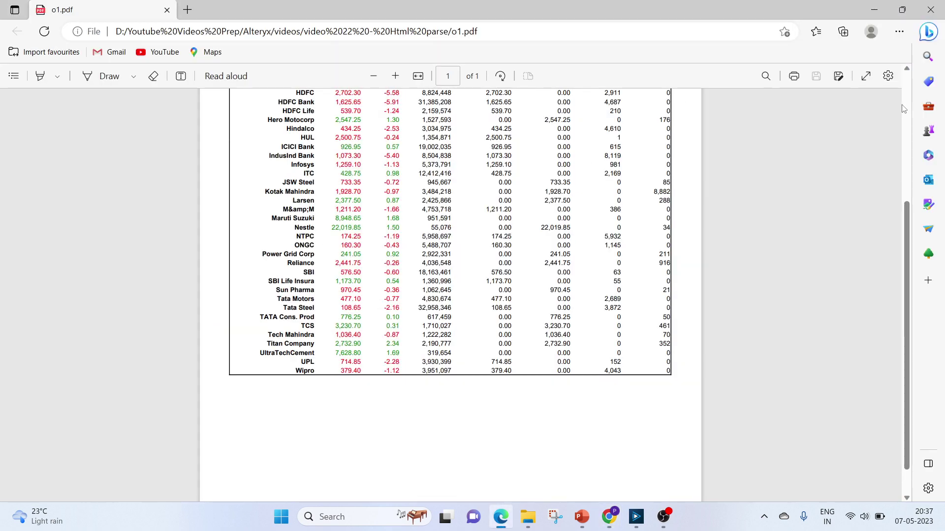
pyautogui.scroll(5, 905, 100)
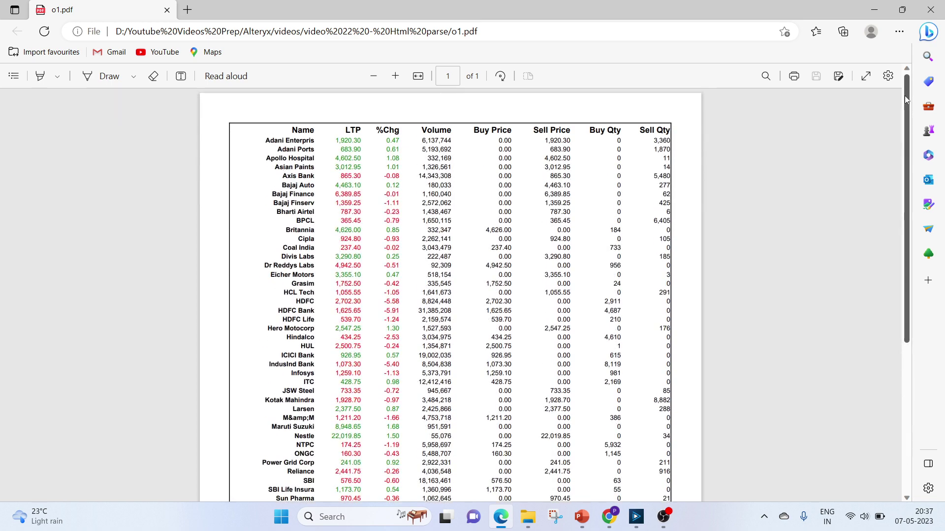